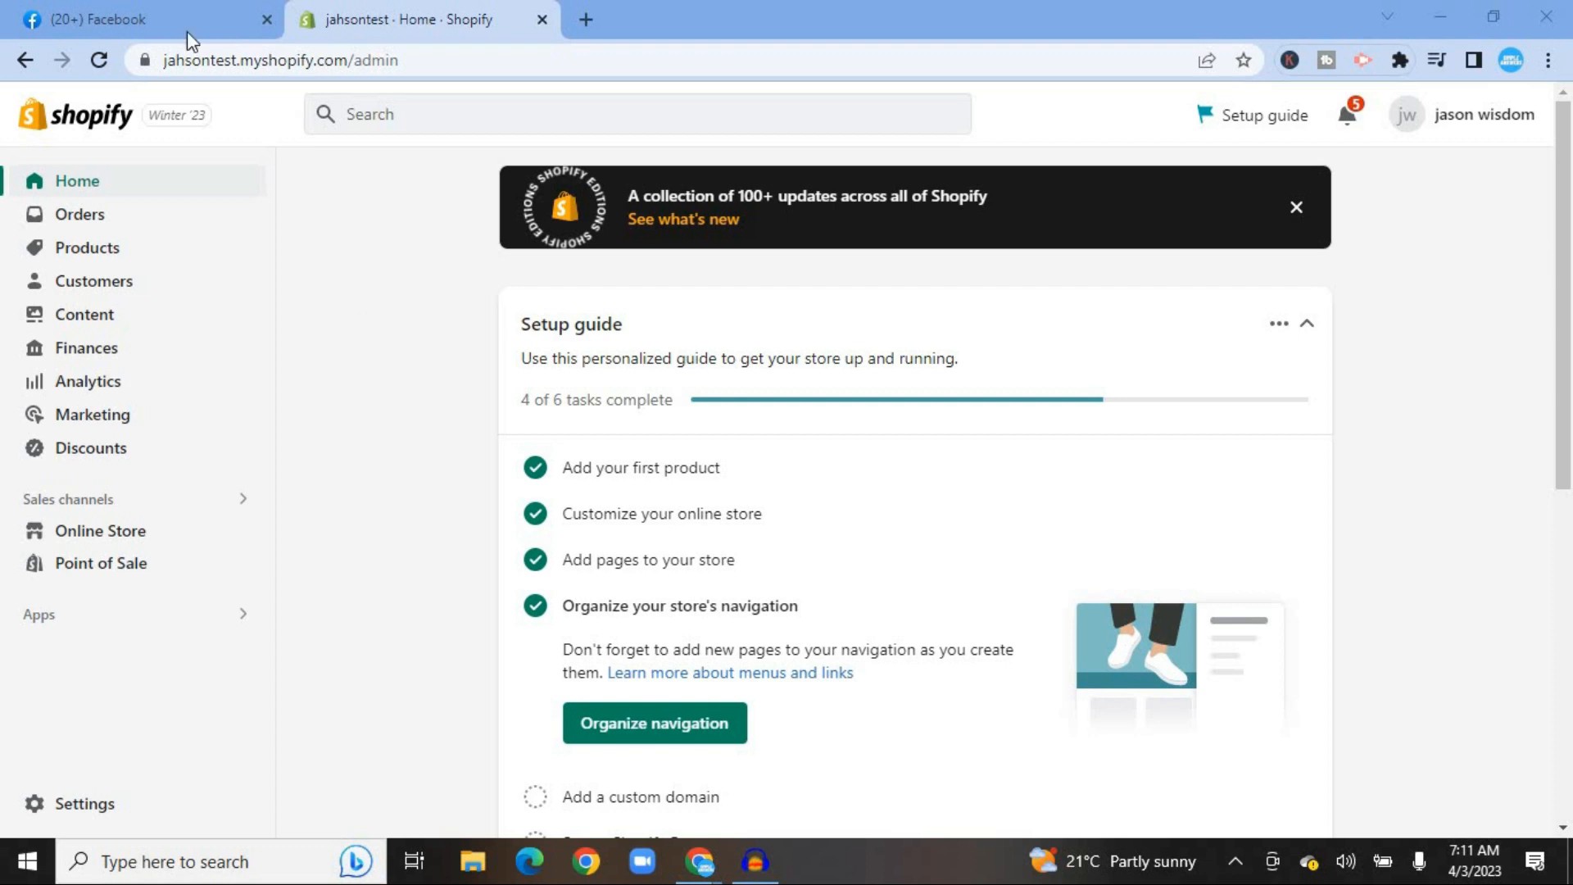
Switch to Facebook and examine the Create a Page form's name and category fields.
{"action": "left_click", "coordinate": [160, 2]}
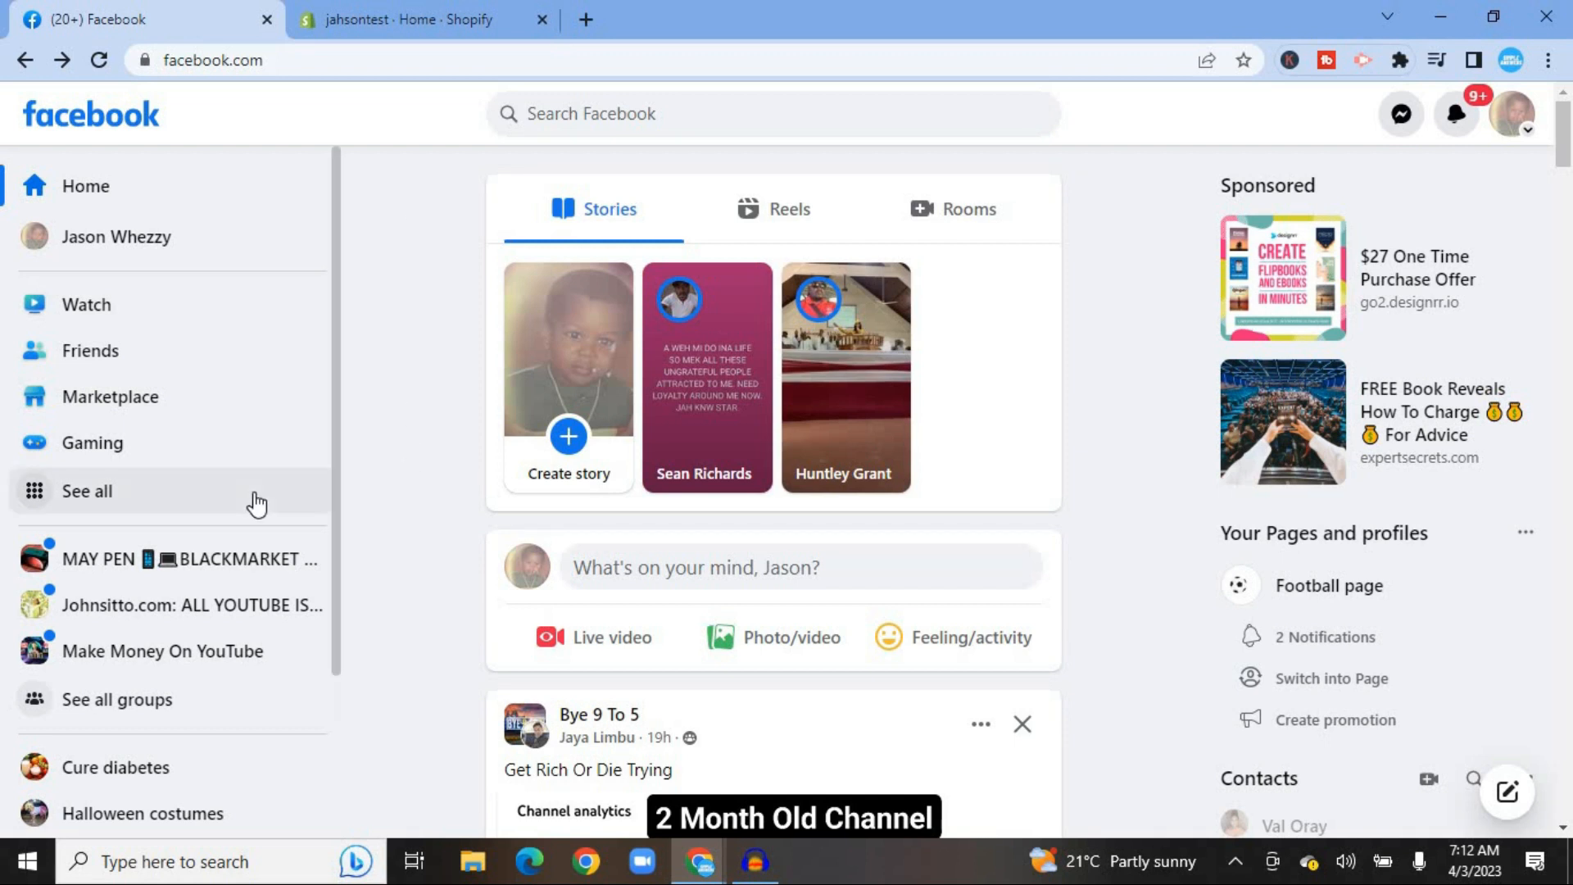
{"action": "left_click", "coordinate": [142, 490]}
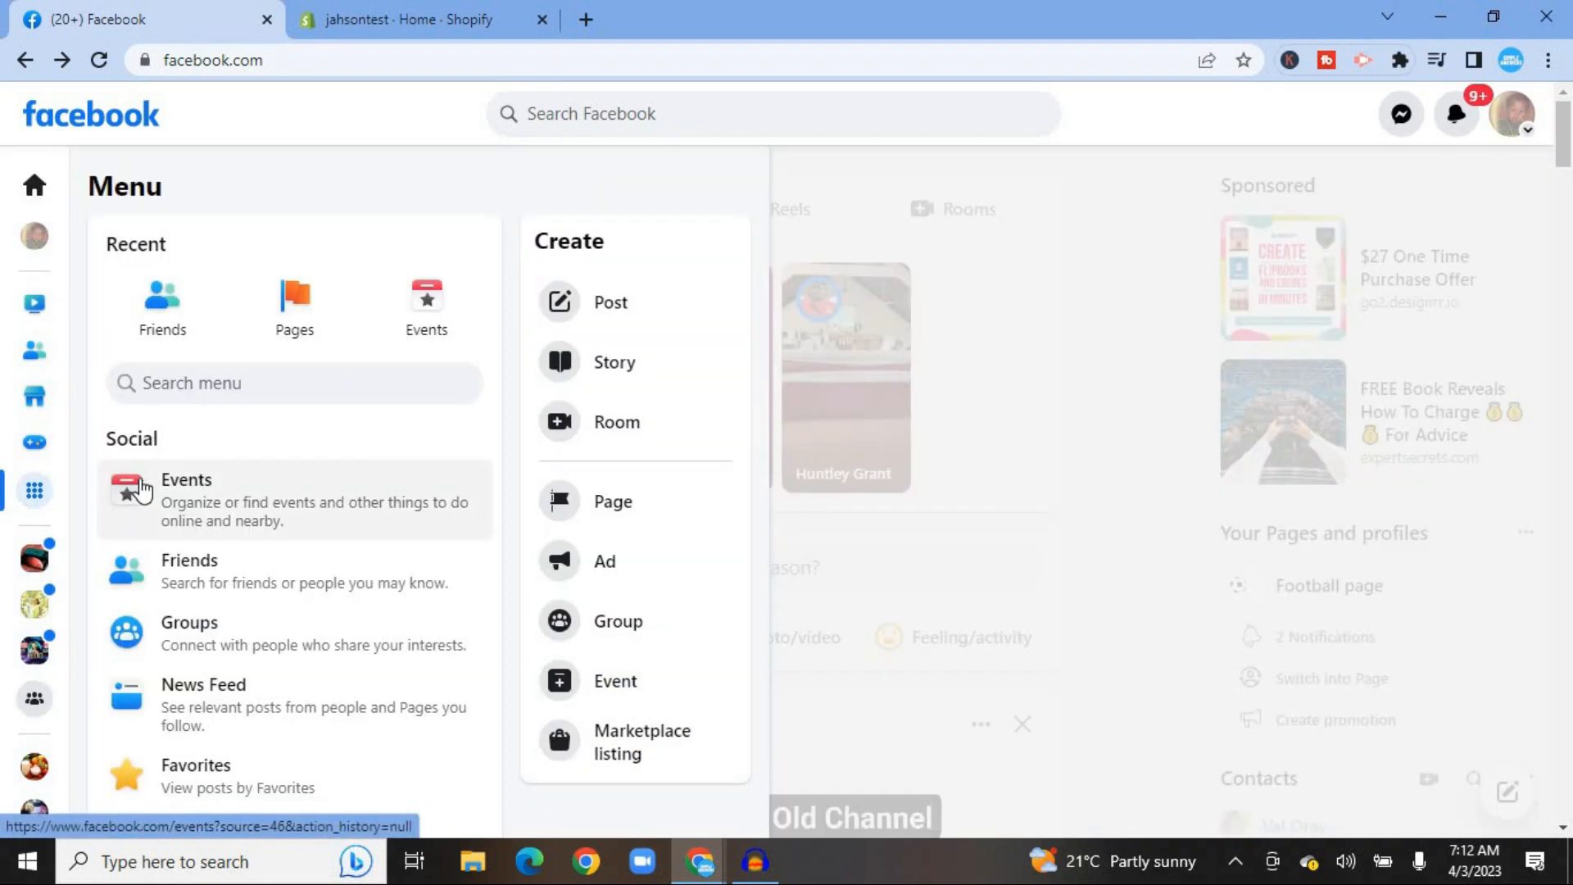
{"action": "left_click", "coordinate": [625, 506]}
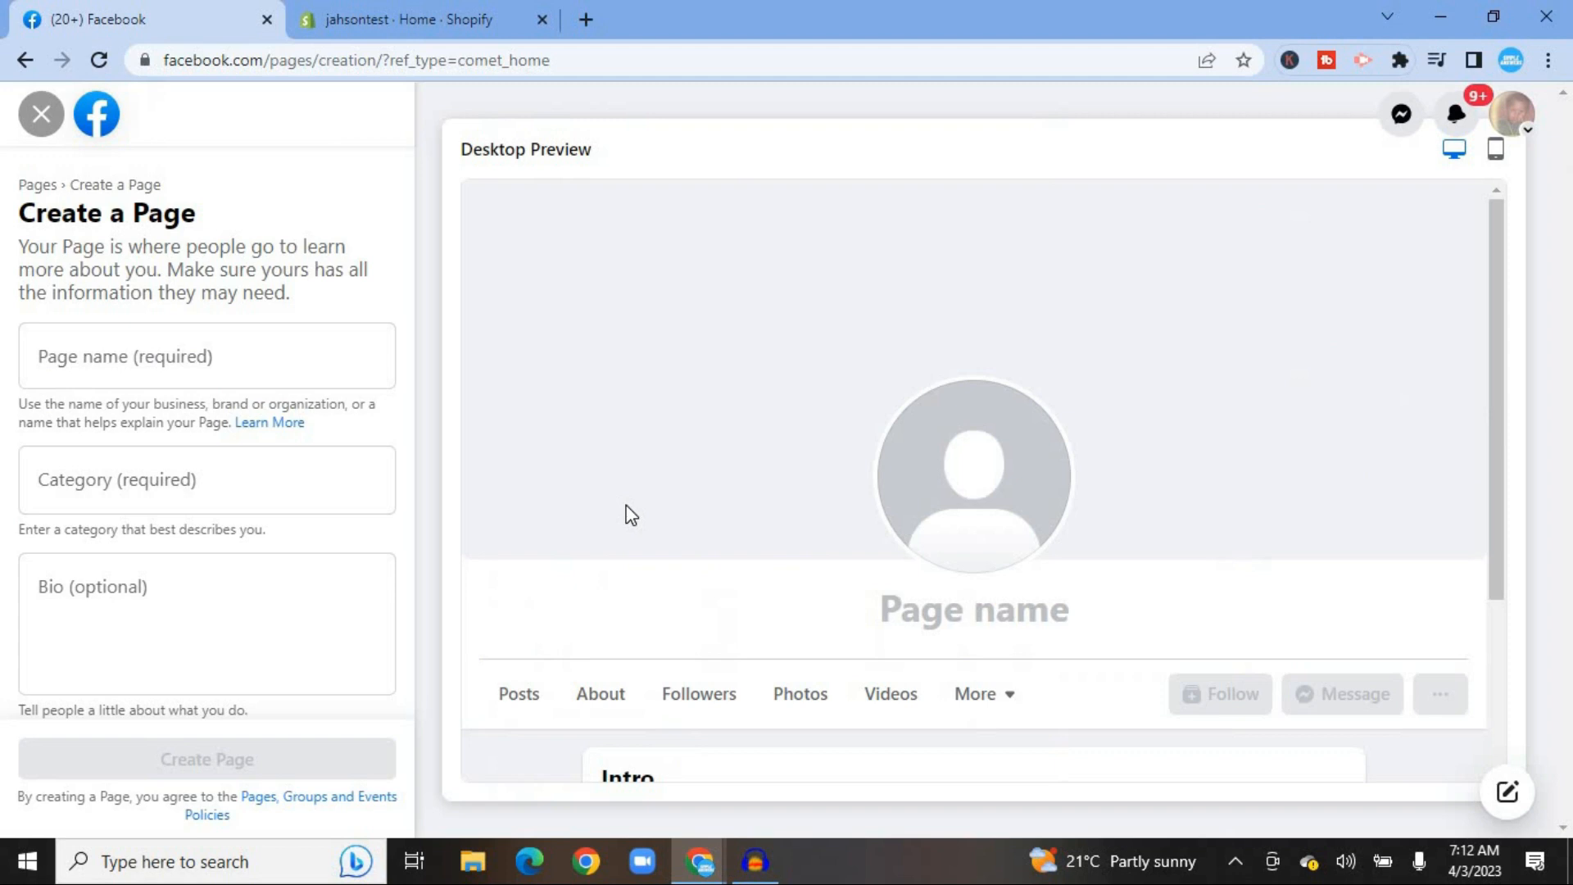
{"action": "left_click", "coordinate": [275, 367]}
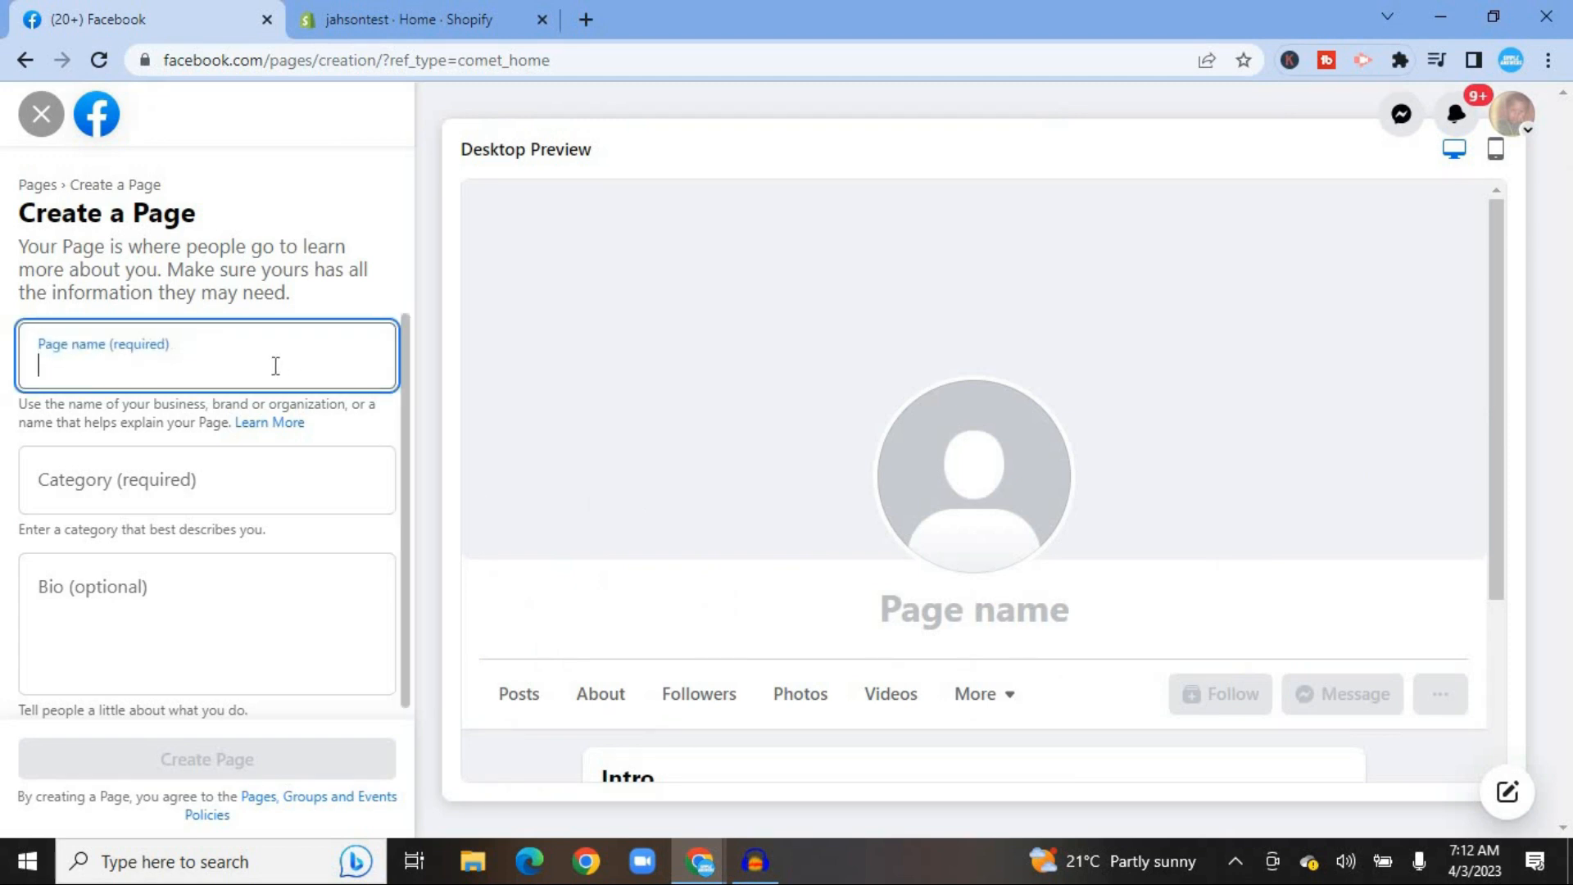
{"action": "left_click", "coordinate": [265, 474]}
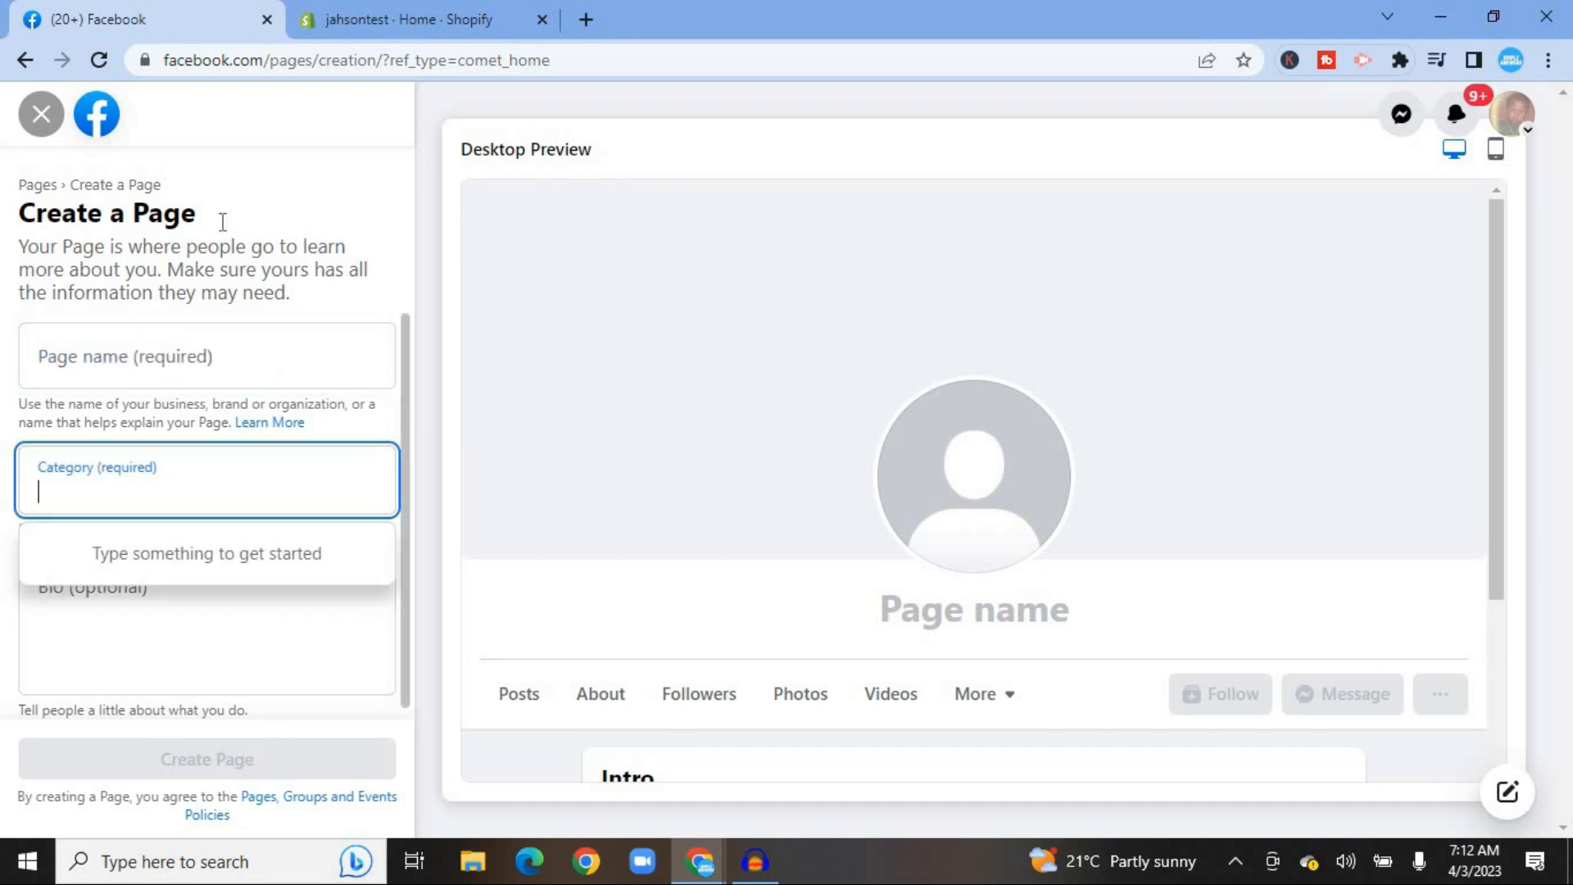
{"action": "left_click", "coordinate": [31, 120]}
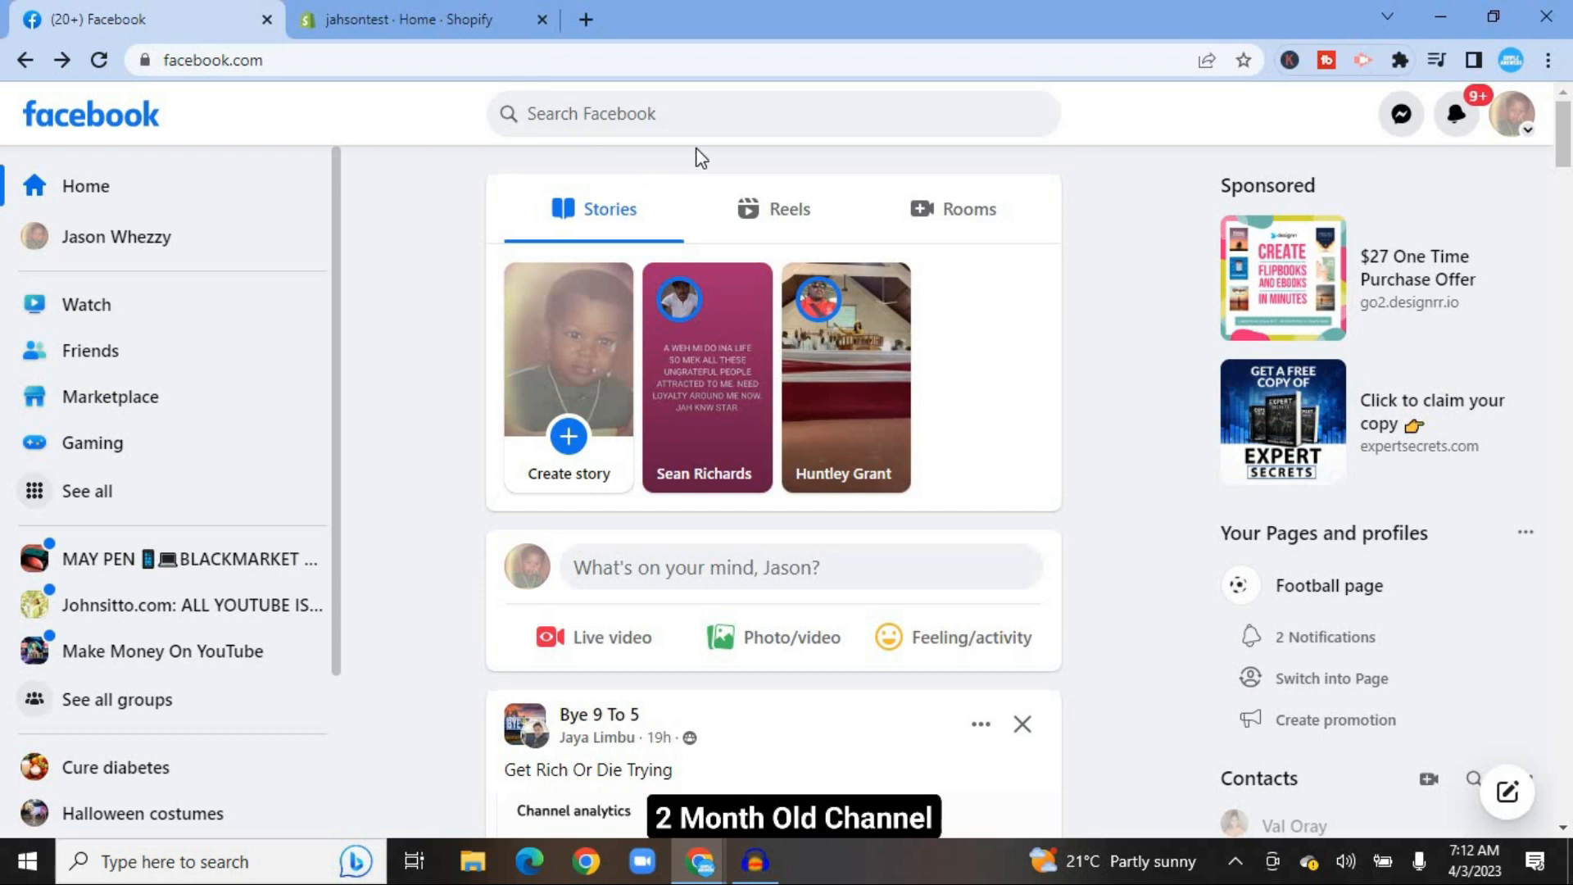
Switch to the Football page profile and open Meta Business Suite for it.
{"action": "left_click", "coordinate": [1521, 135]}
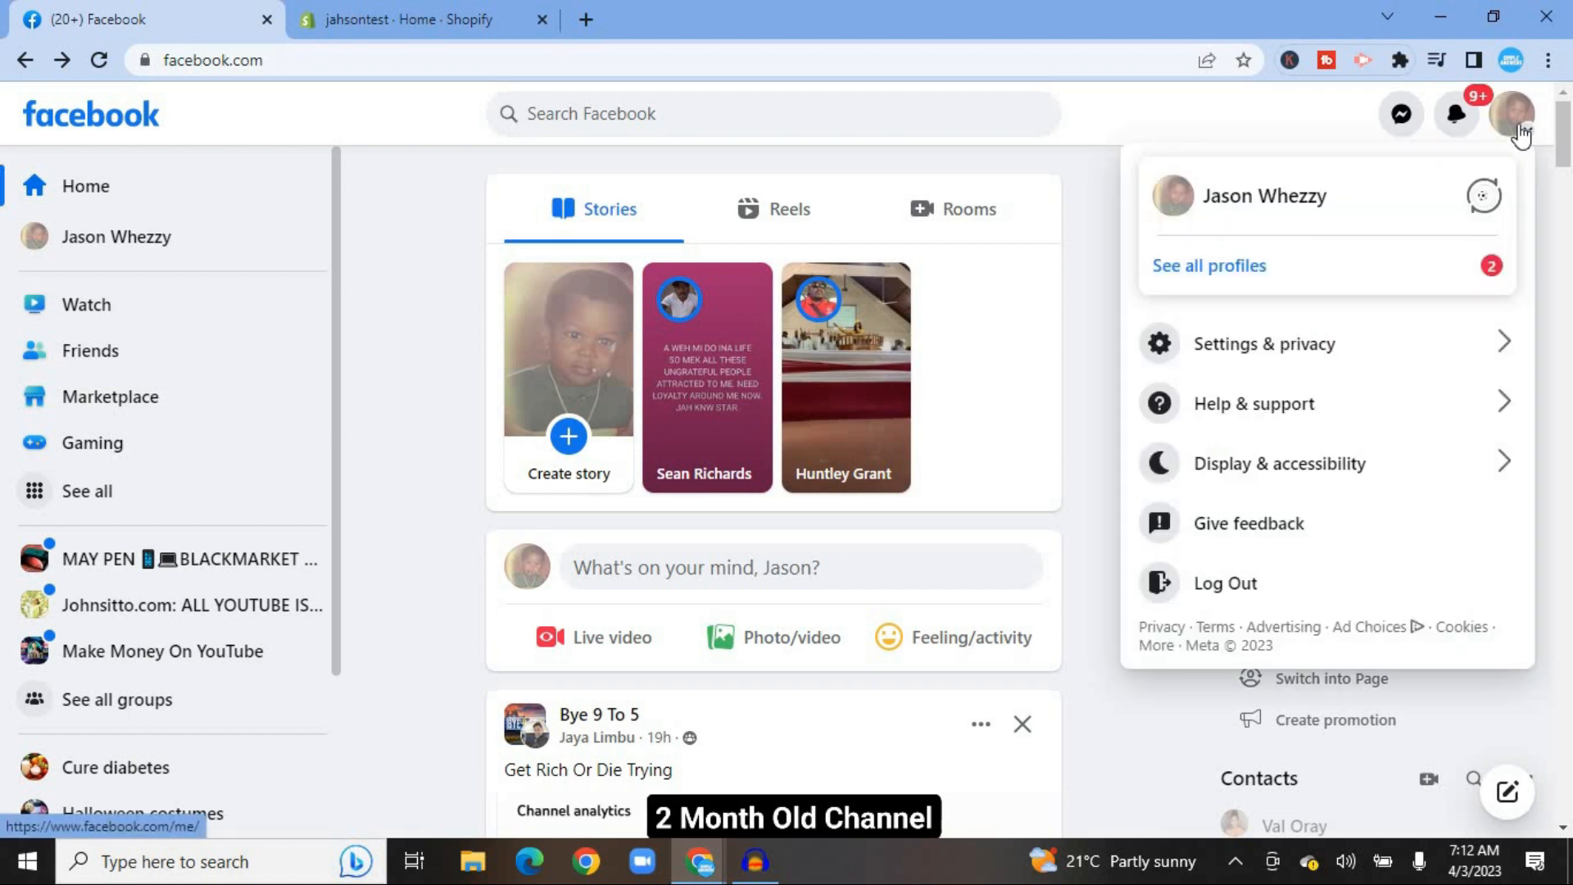
{"action": "left_click", "coordinate": [1484, 197]}
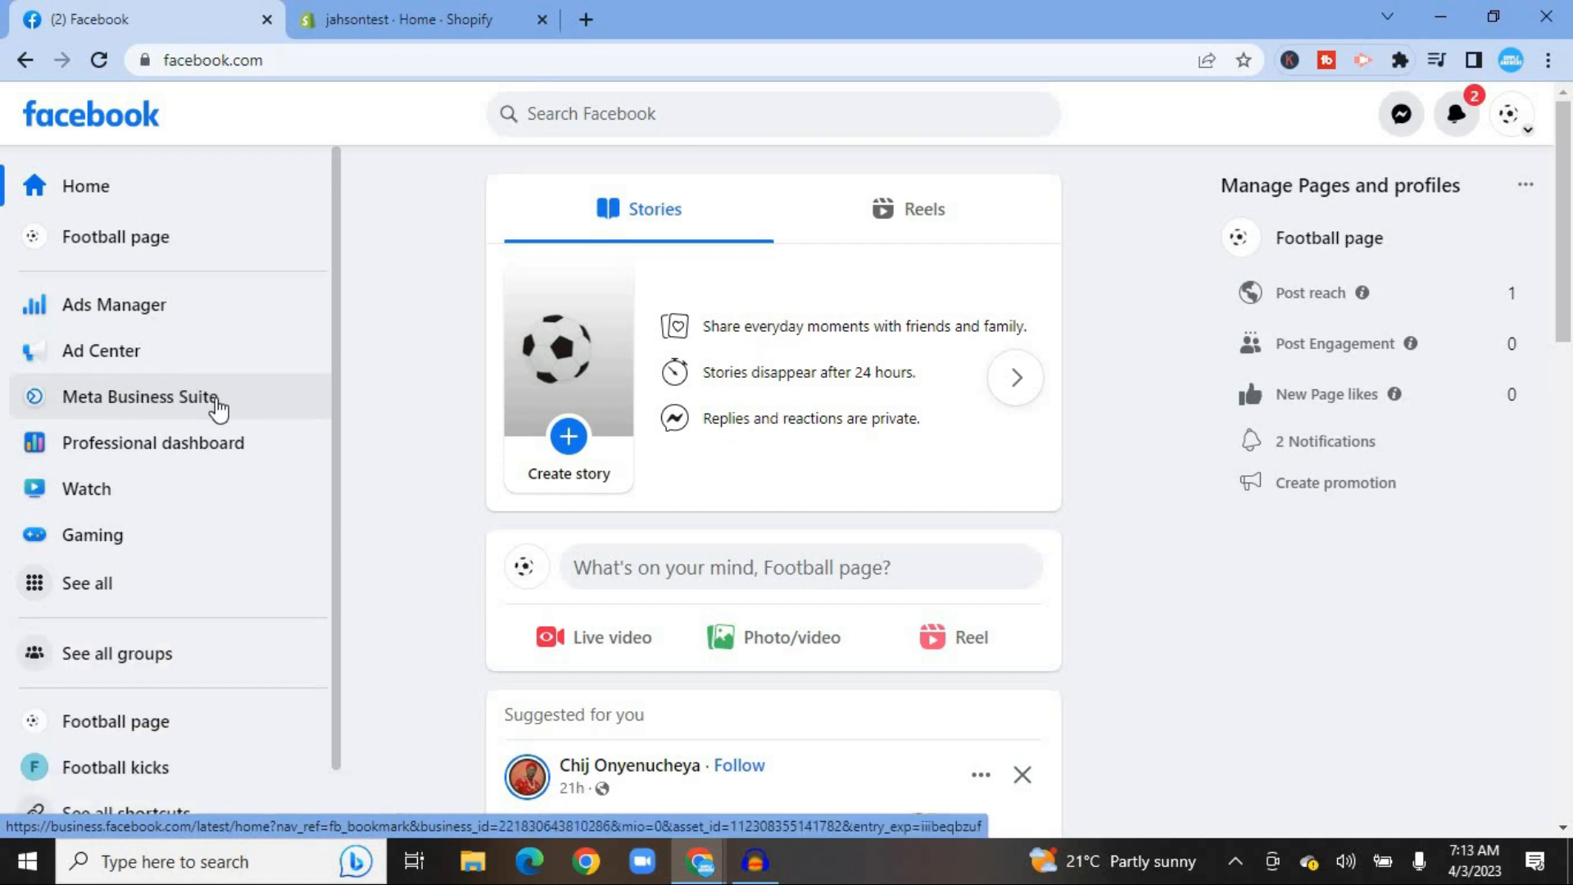
{"action": "left_click", "coordinate": [218, 408]}
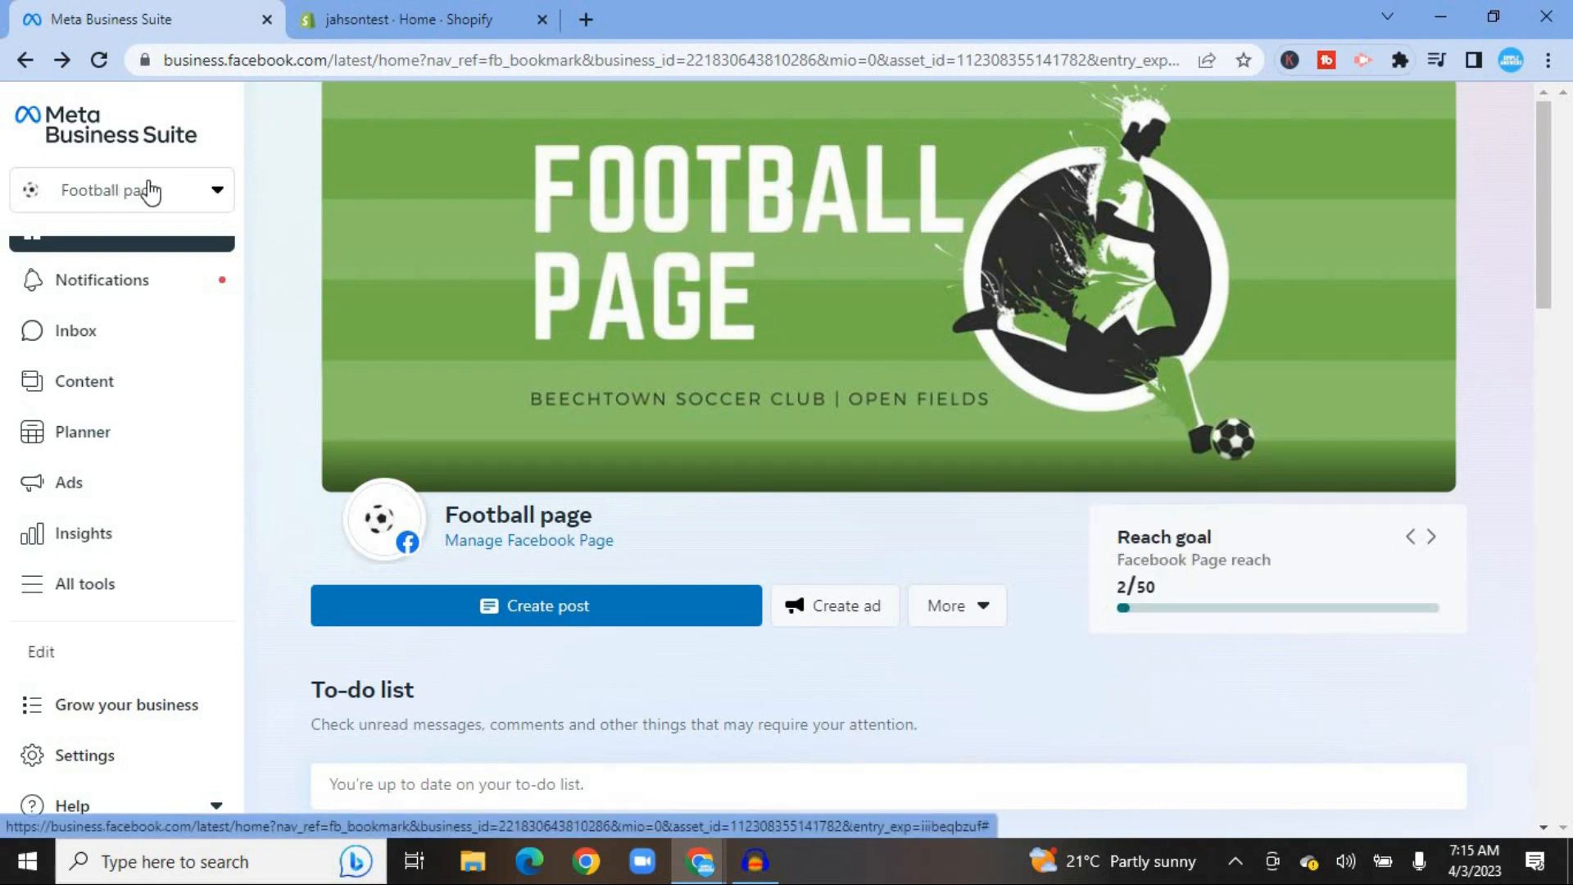
Examine the form for creating a new Meta Business Account, leaving it without creating one.
{"action": "left_click", "coordinate": [150, 192]}
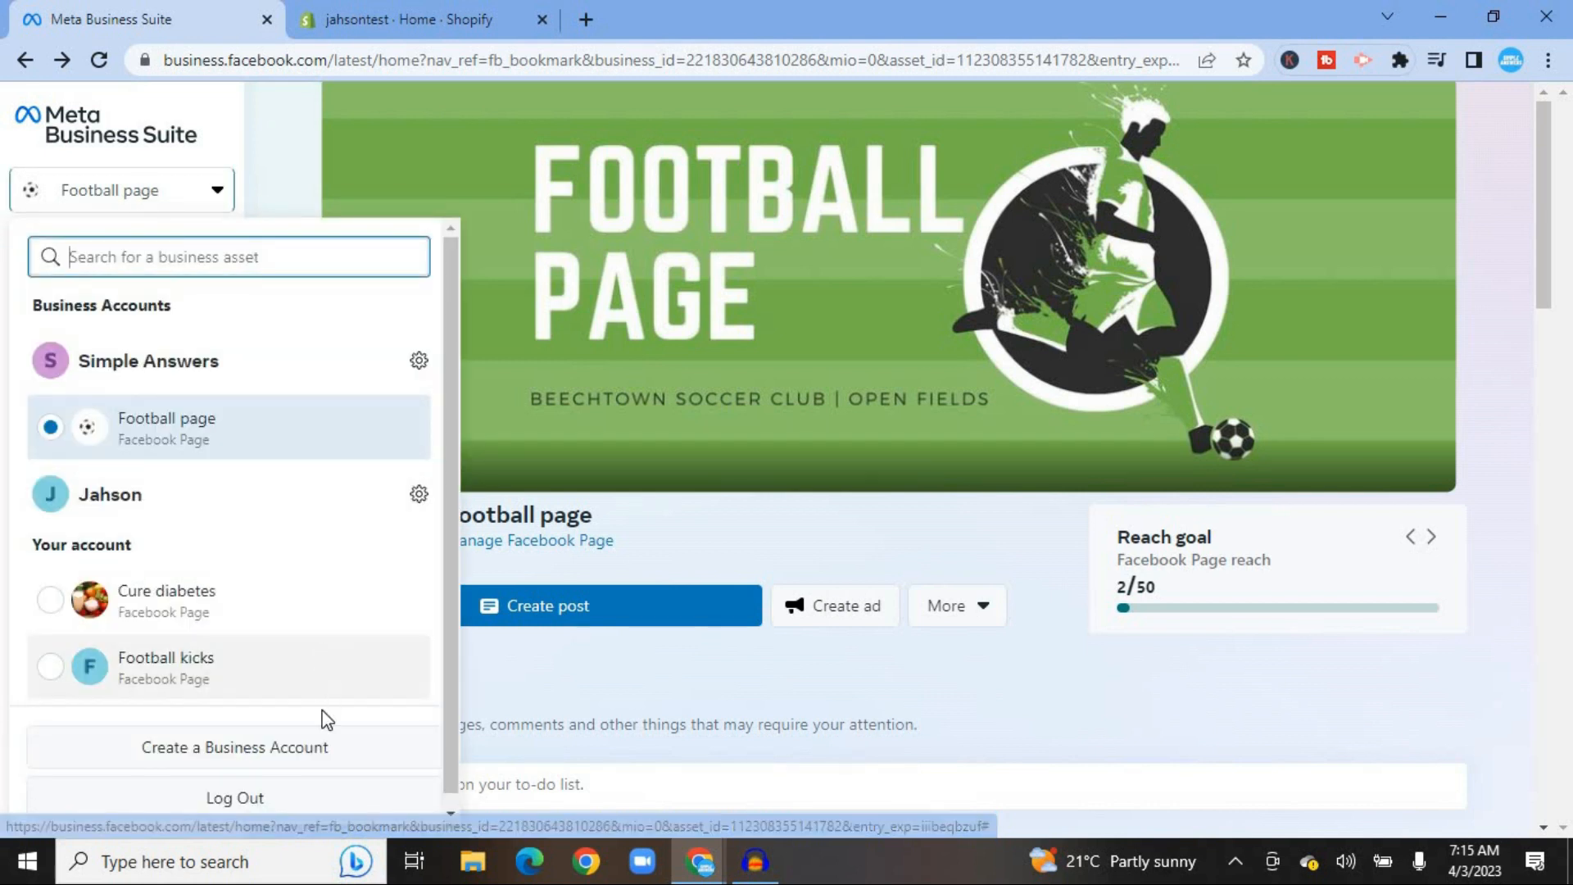
{"action": "left_click", "coordinate": [284, 749]}
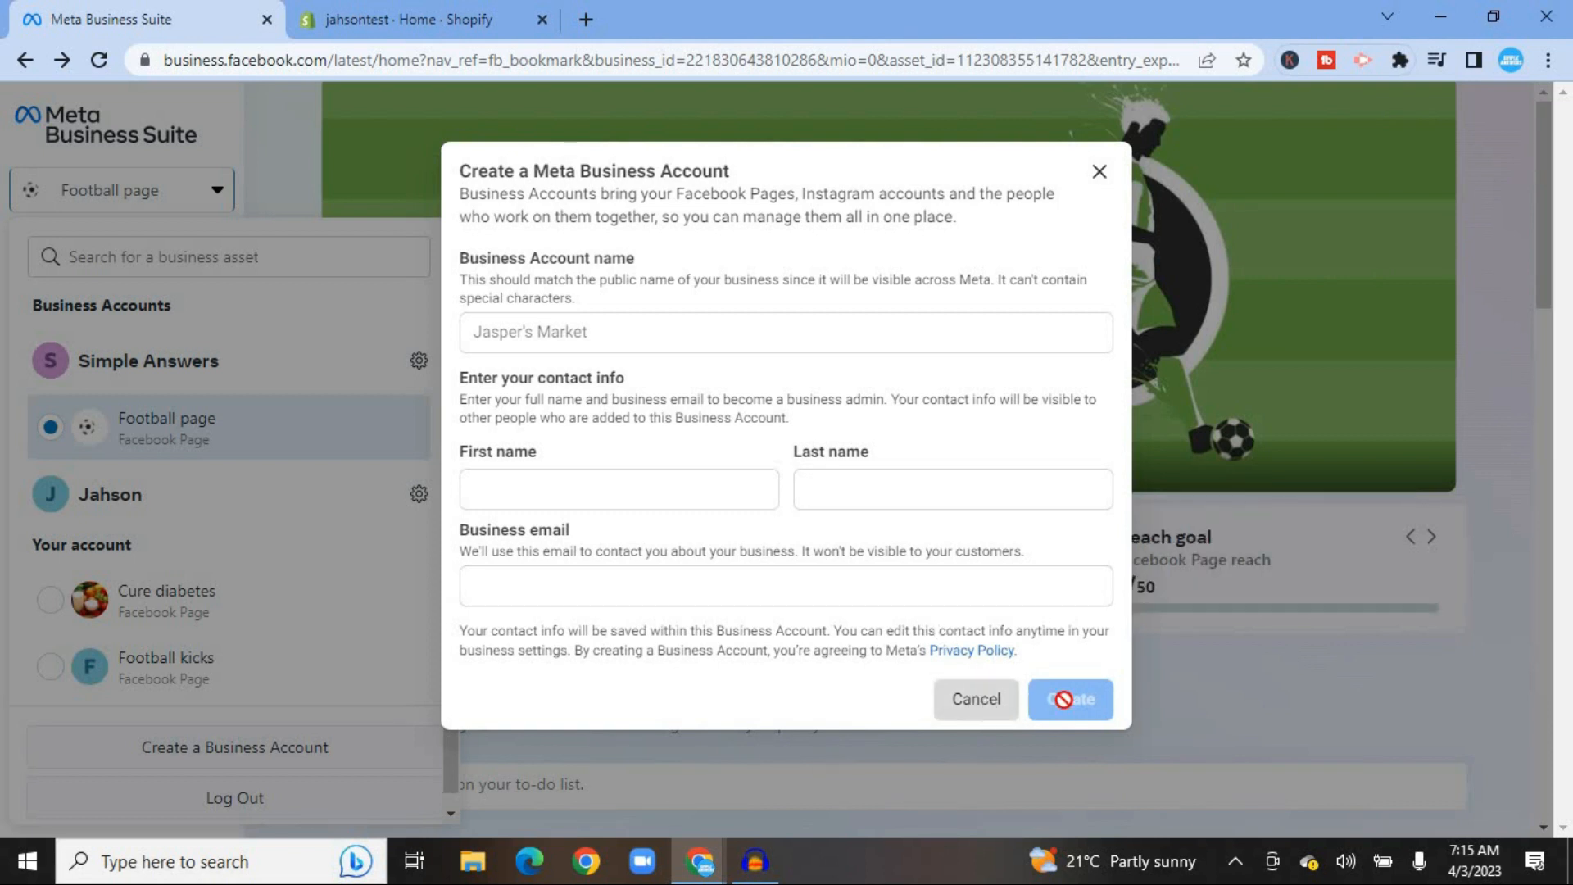
{"action": "left_click", "coordinate": [1099, 170]}
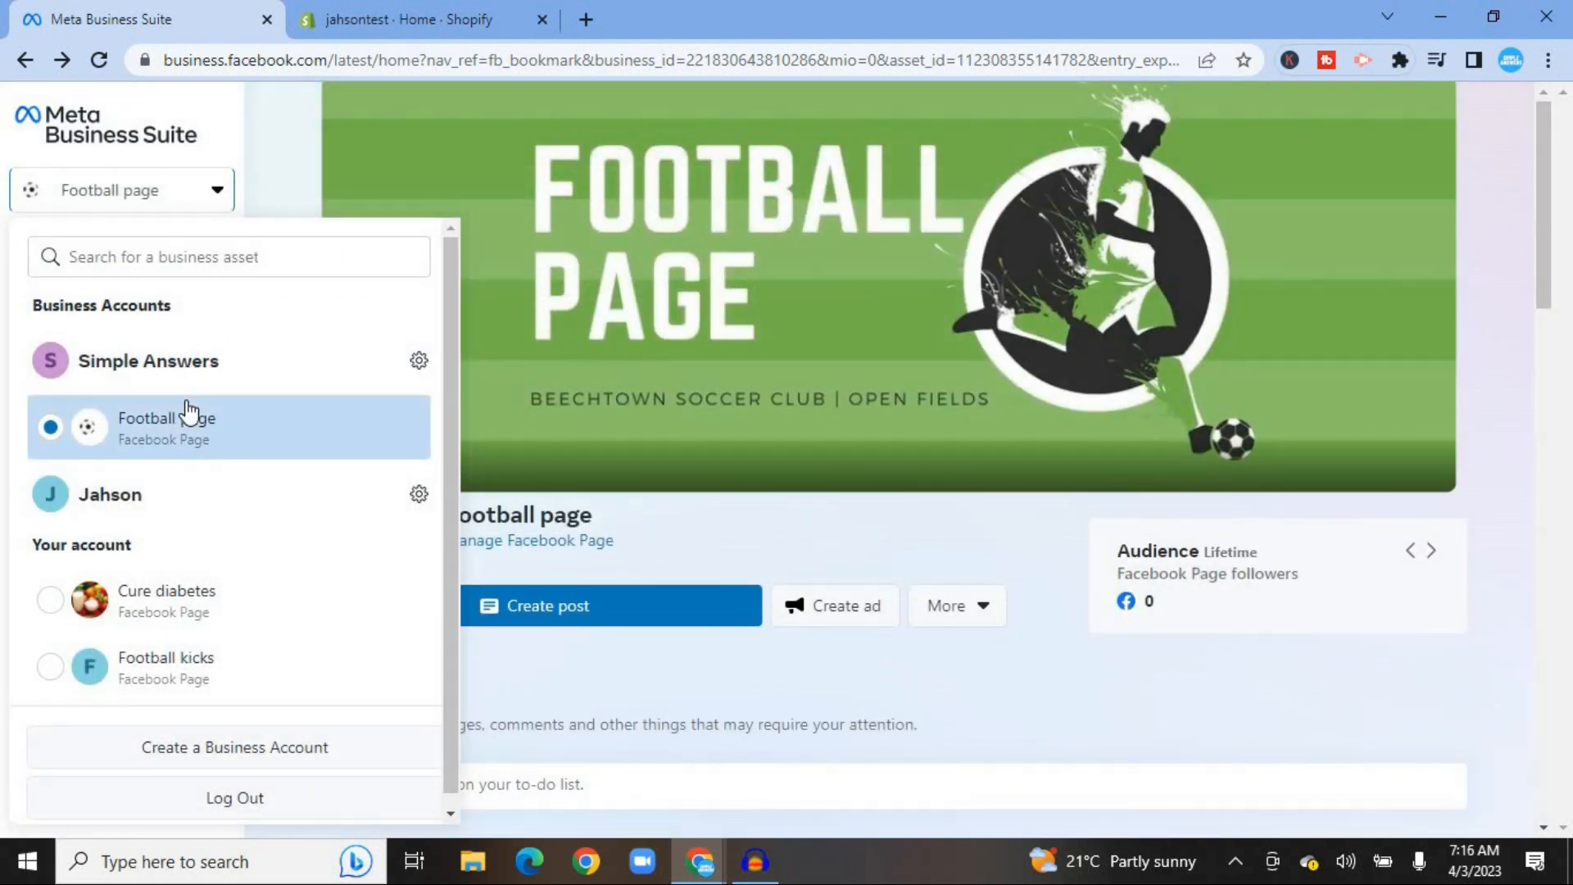
Open the full business settings of the Simple Answers account and go to Pixels under Data Sources.
{"action": "left_click", "coordinate": [419, 363]}
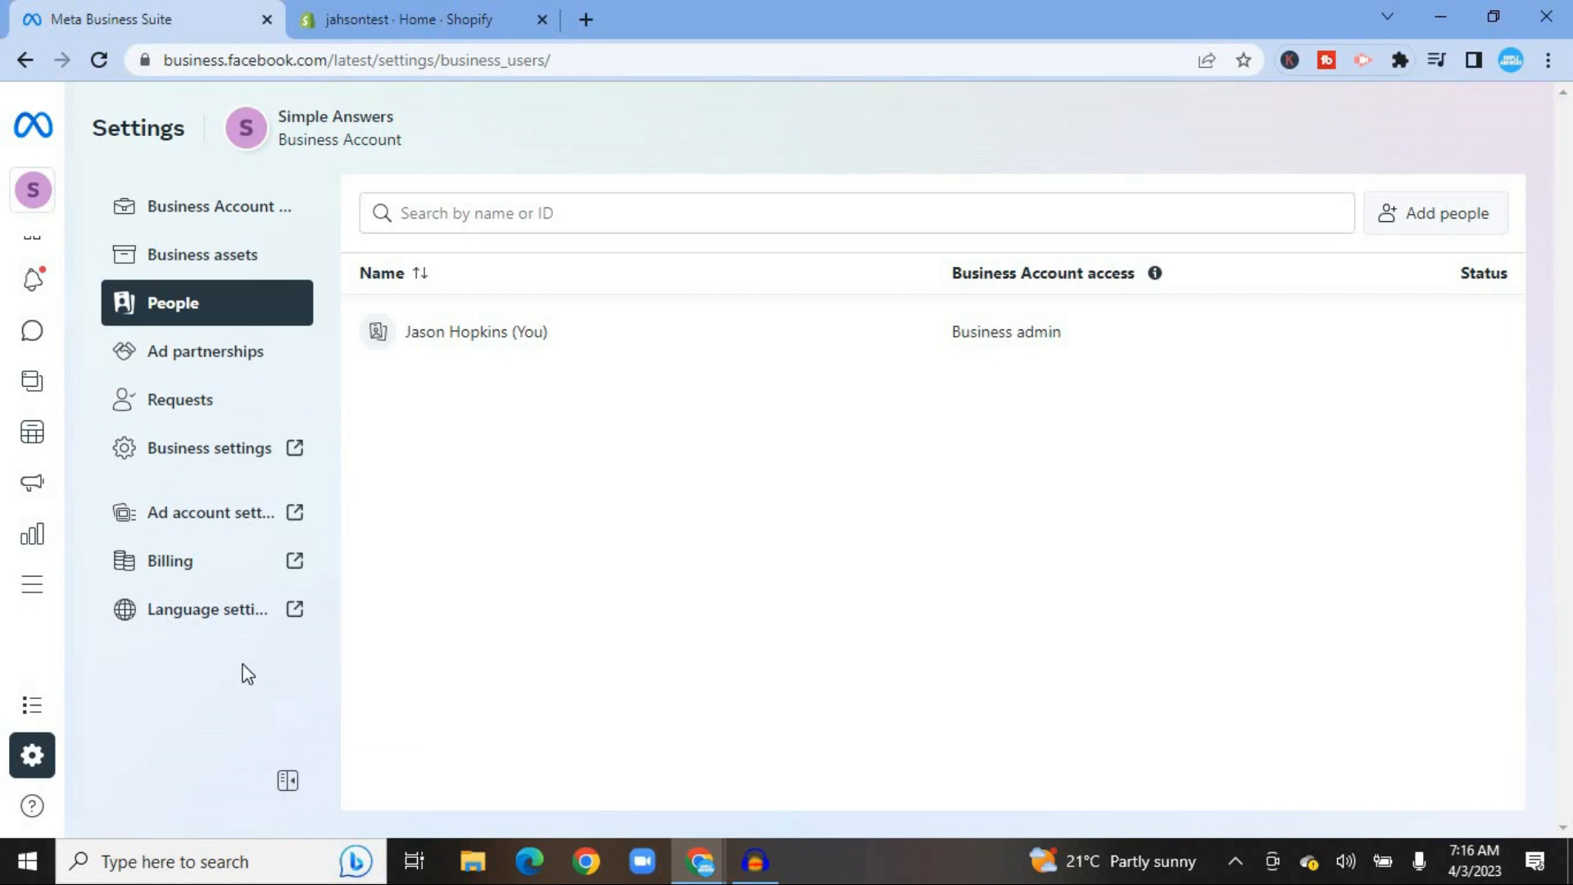
{"action": "left_click", "coordinate": [189, 454]}
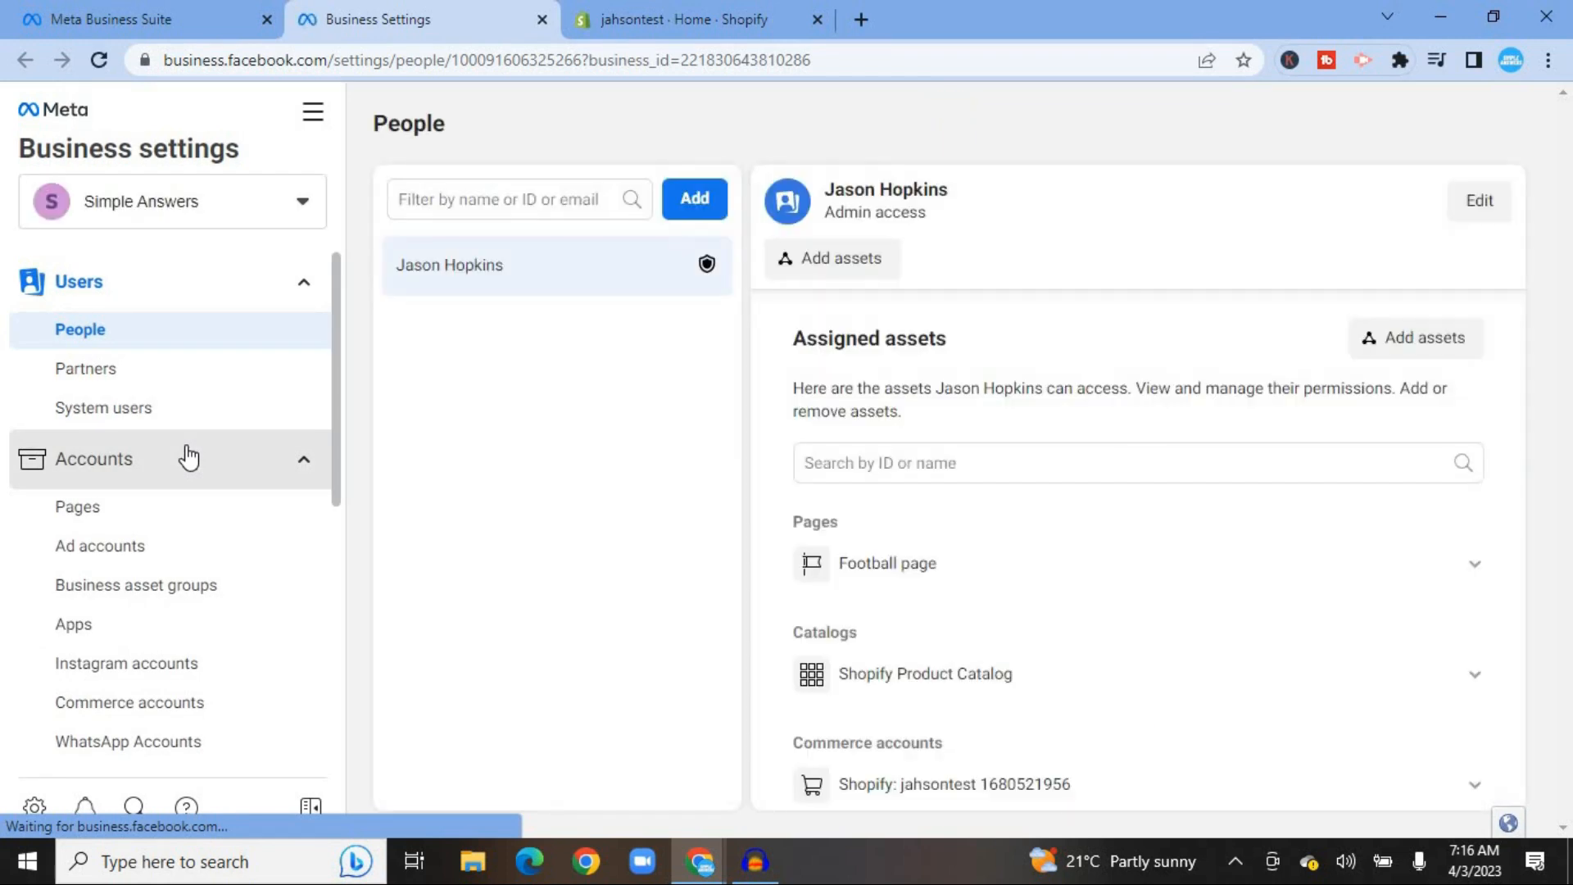
{"action": "left_click_drag", "start_coordinate": [340, 350], "coordinate": [322, 484]}
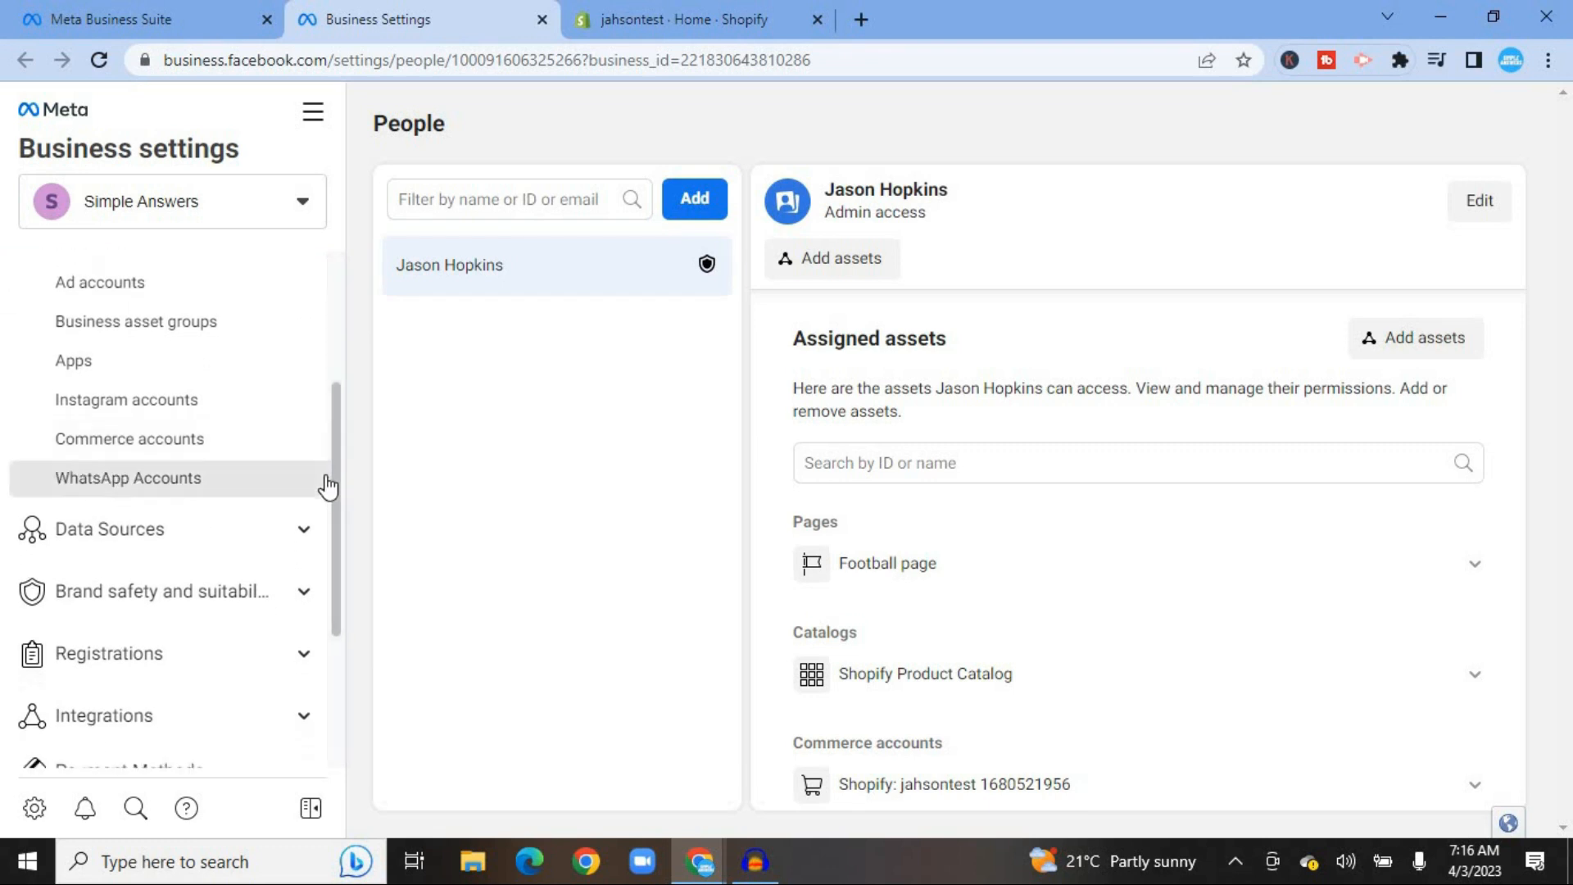
{"action": "left_click", "coordinate": [207, 544]}
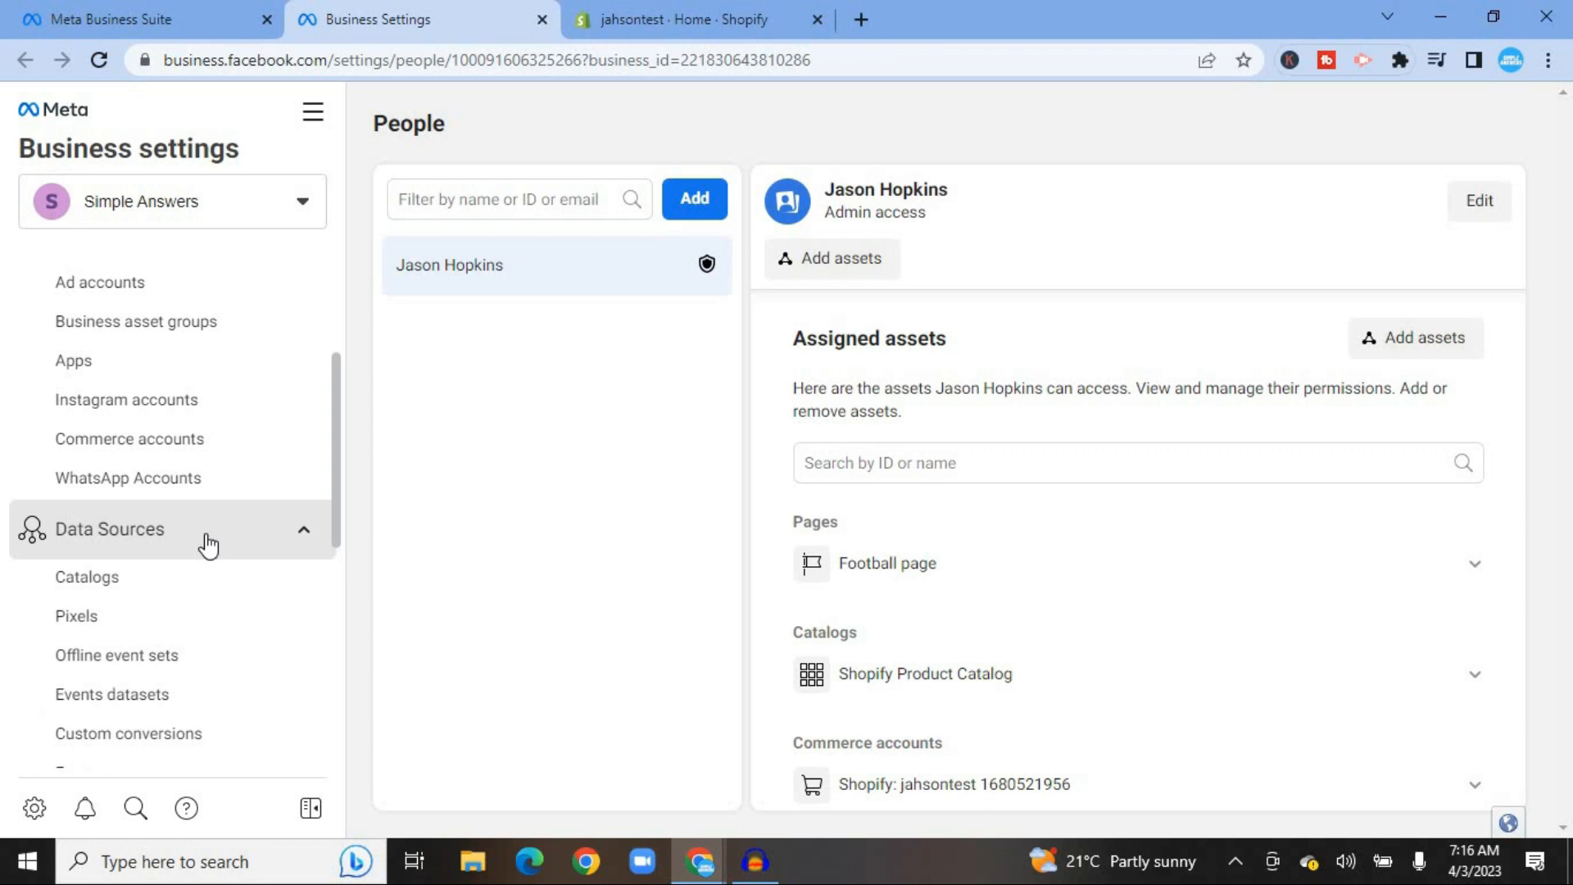
{"action": "left_click", "coordinate": [101, 626]}
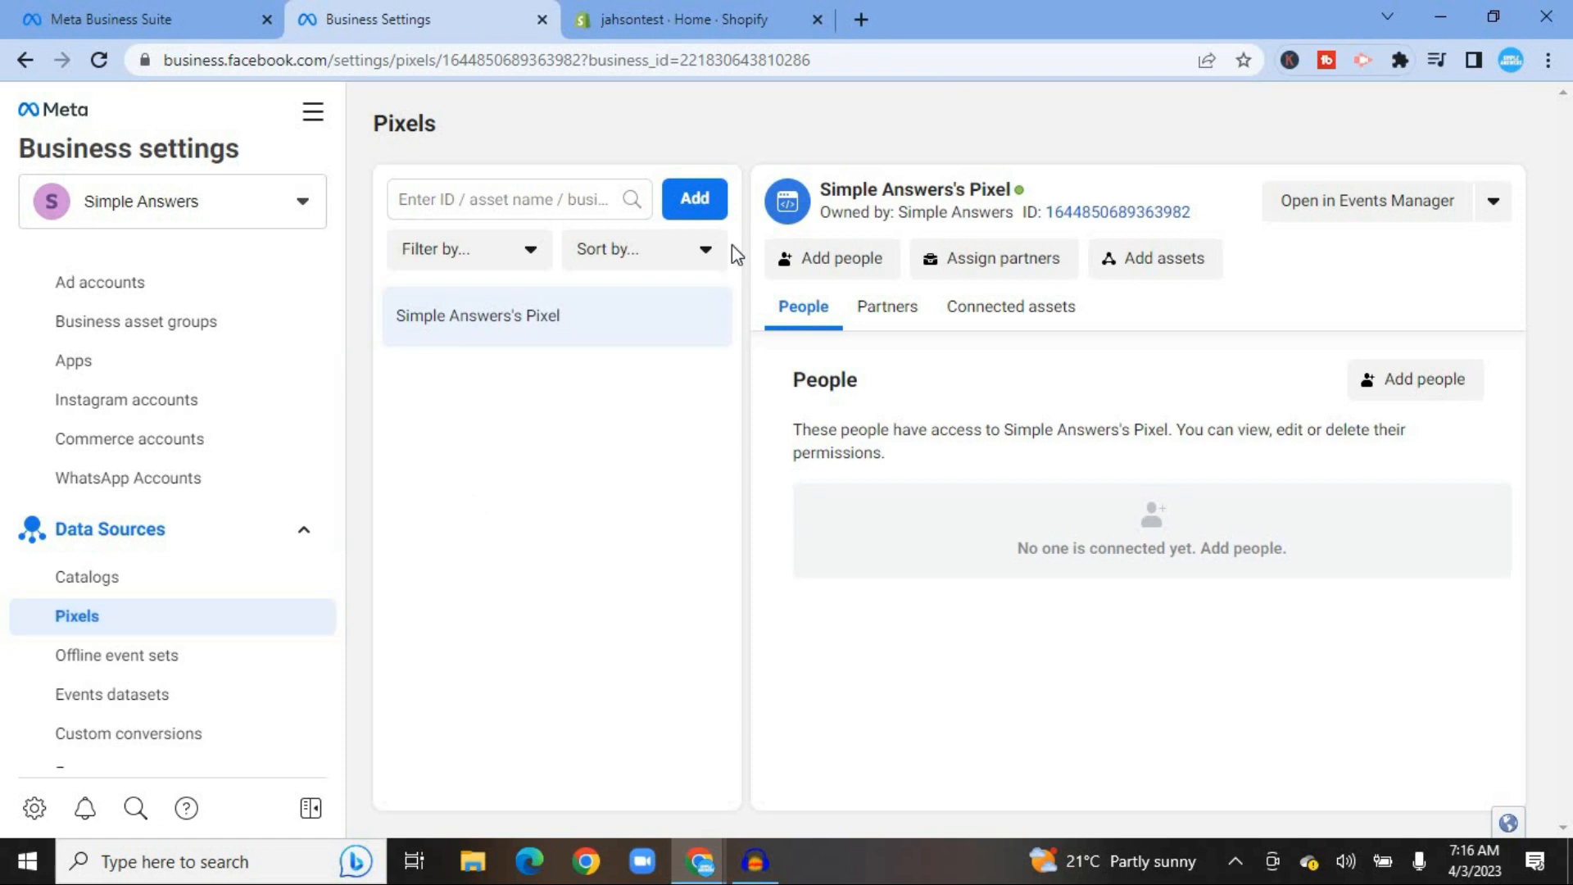
Start adding a pixel named Simple Answers's Pixel1, and switch to the Shopify admin.
{"action": "left_click", "coordinate": [710, 201]}
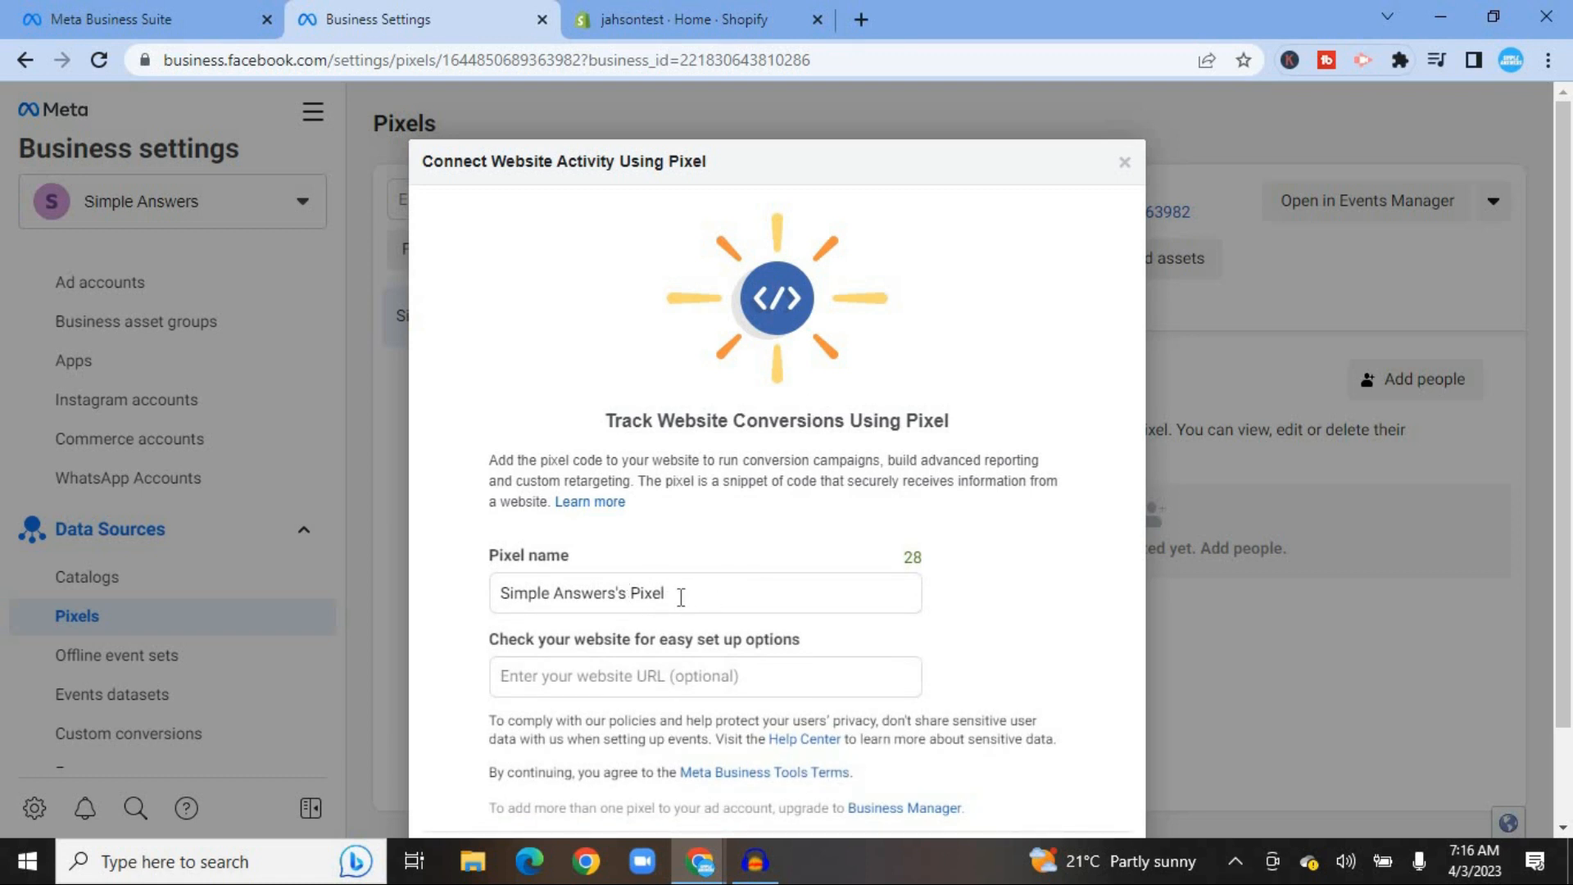
{"action": "left_click", "coordinate": [681, 597]}
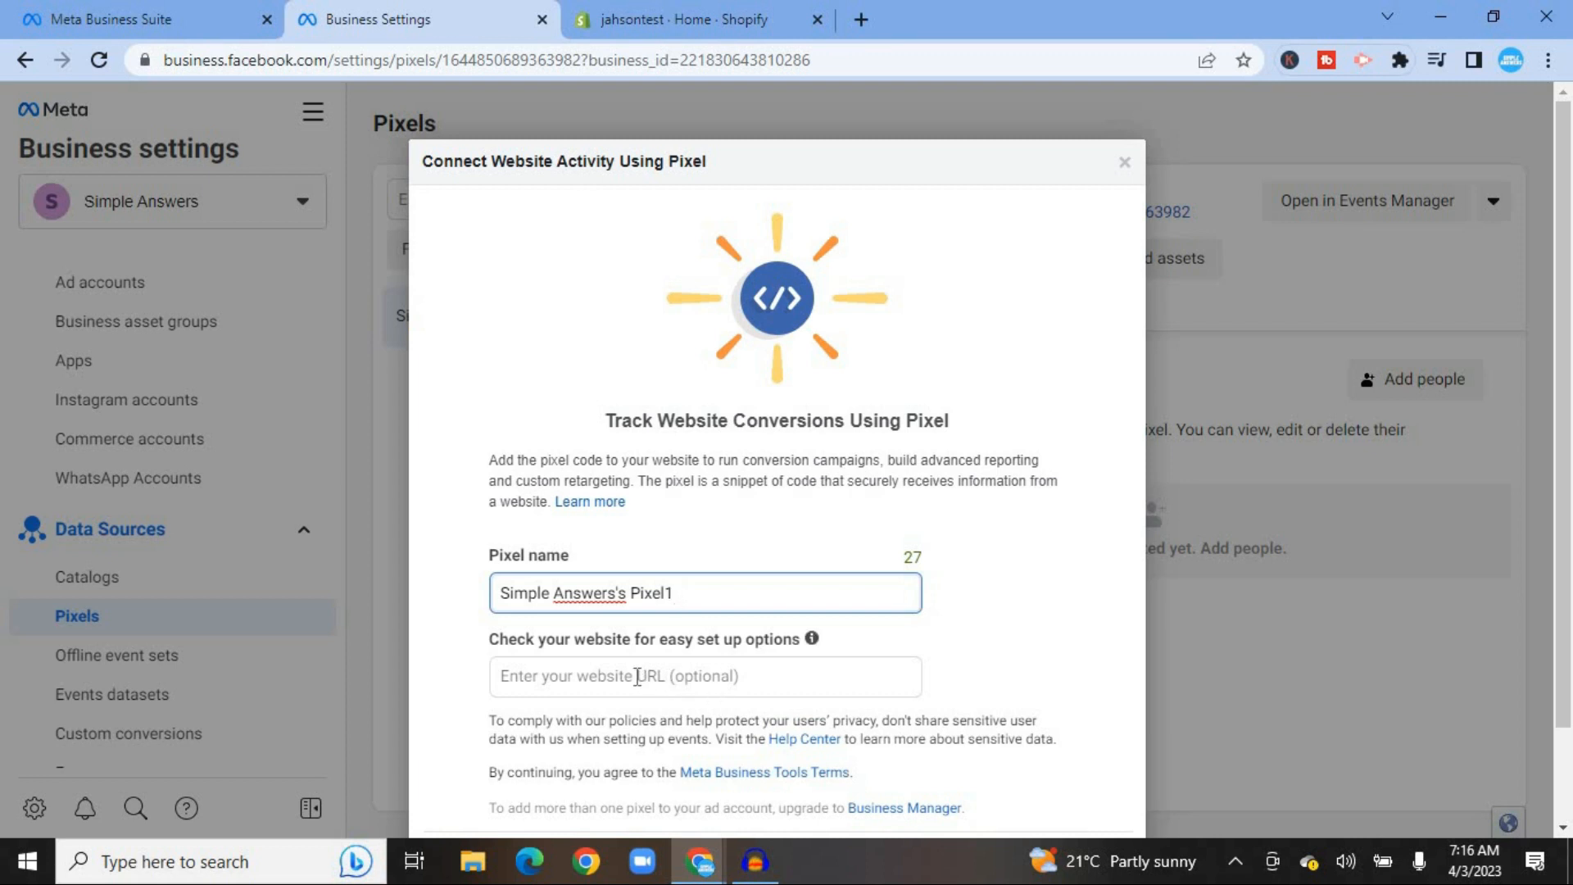
{"action": "left_click", "coordinate": [661, 18]}
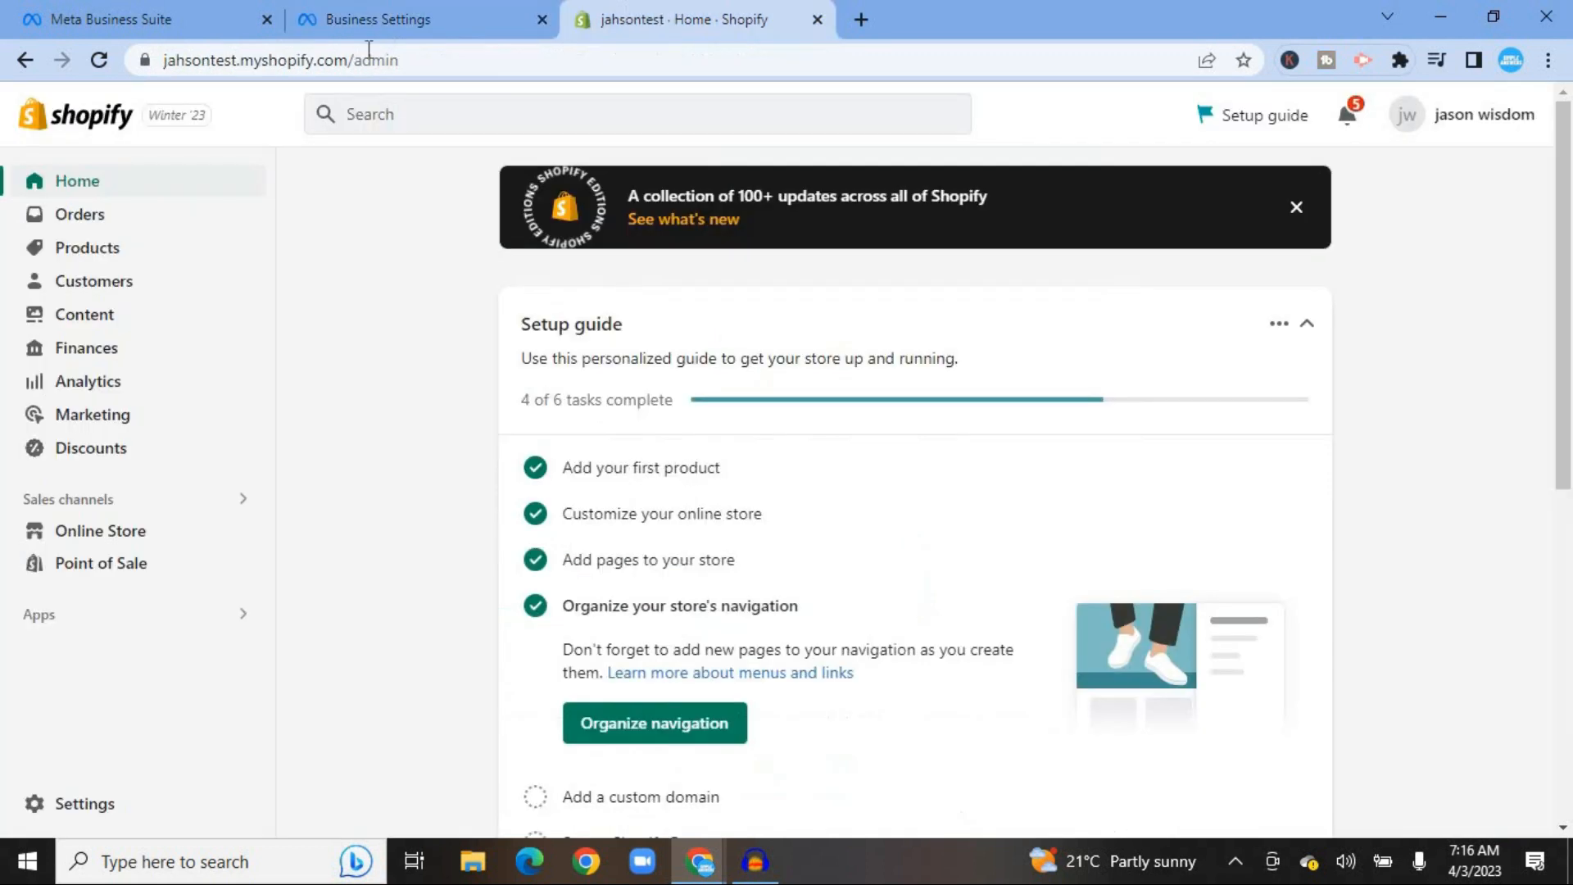
{"action": "left_click_drag", "start_coordinate": [348, 58], "coordinate": [164, 63]}
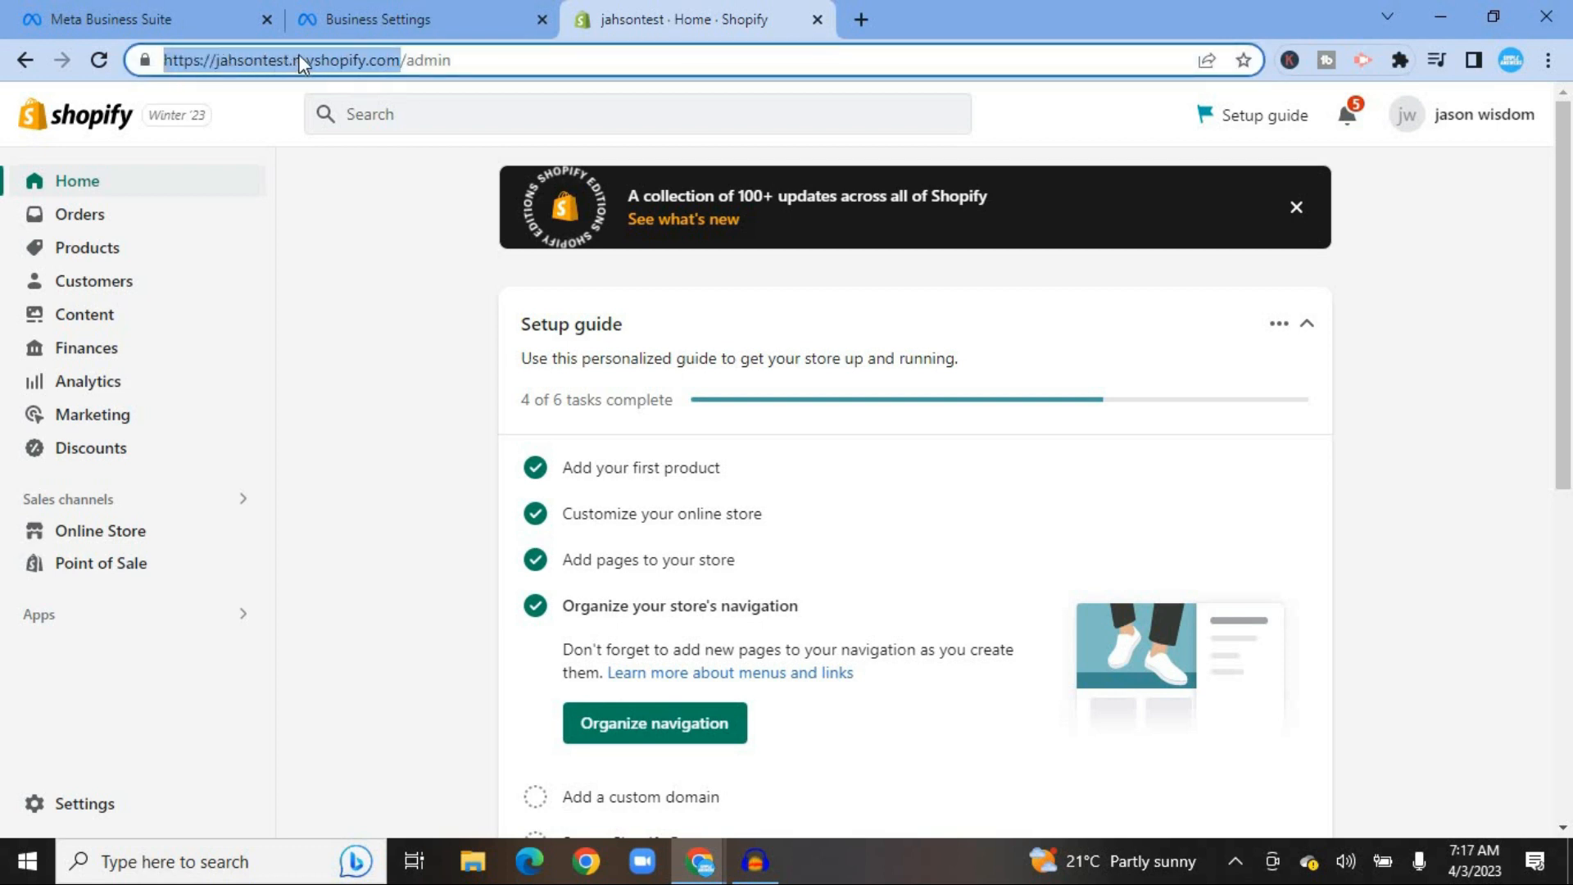
{"action": "right_click", "coordinate": [298, 54]}
{"action": "left_click", "coordinate": [366, 207]}
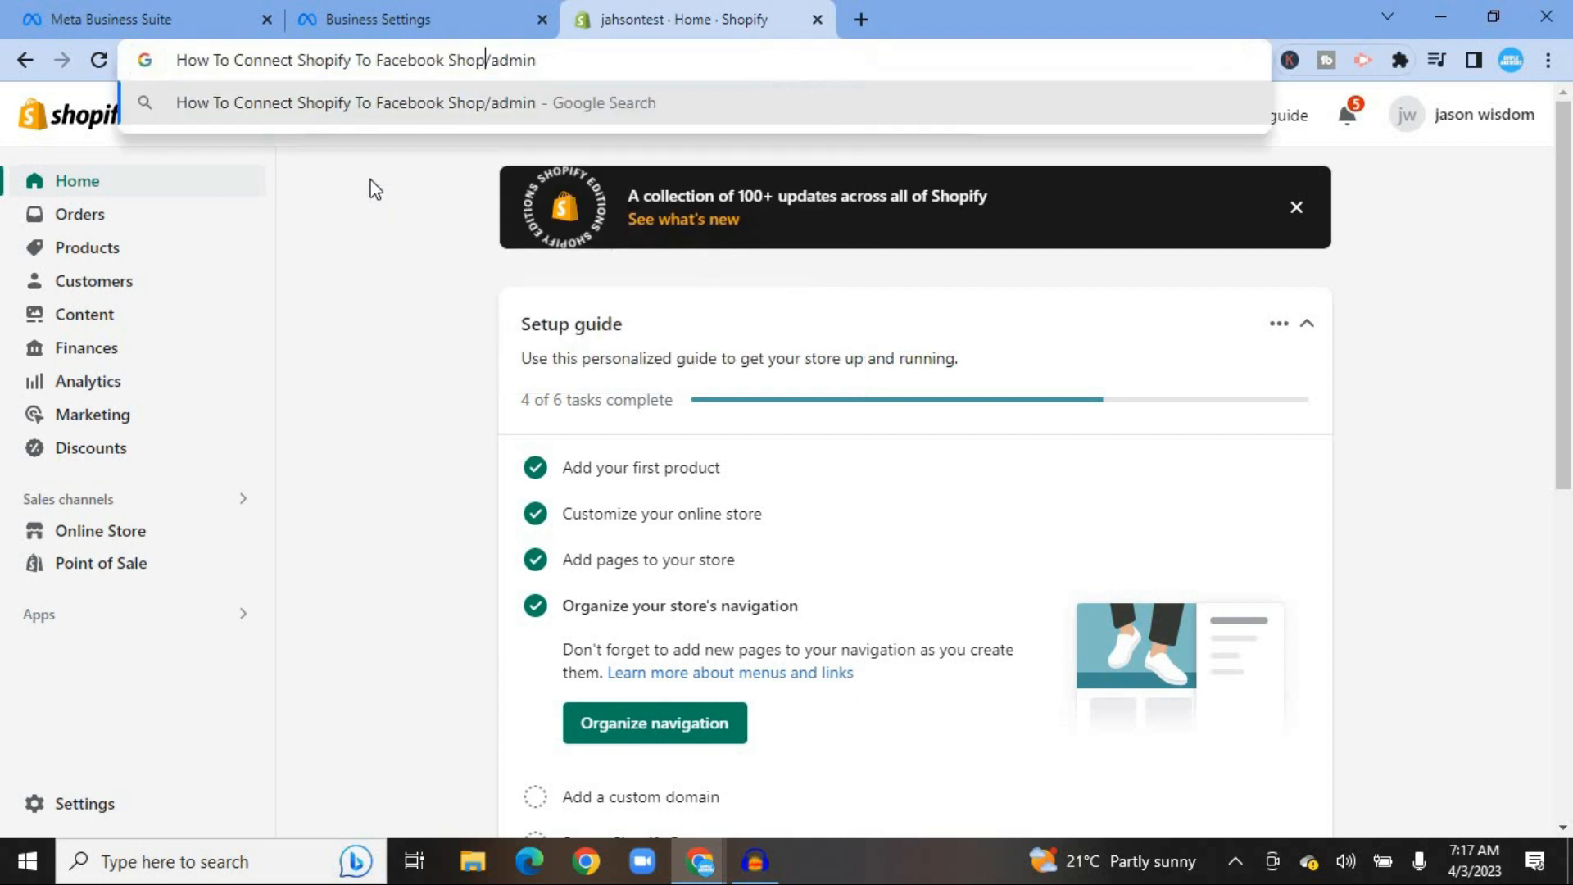
{"action": "left_click", "coordinate": [398, 378]}
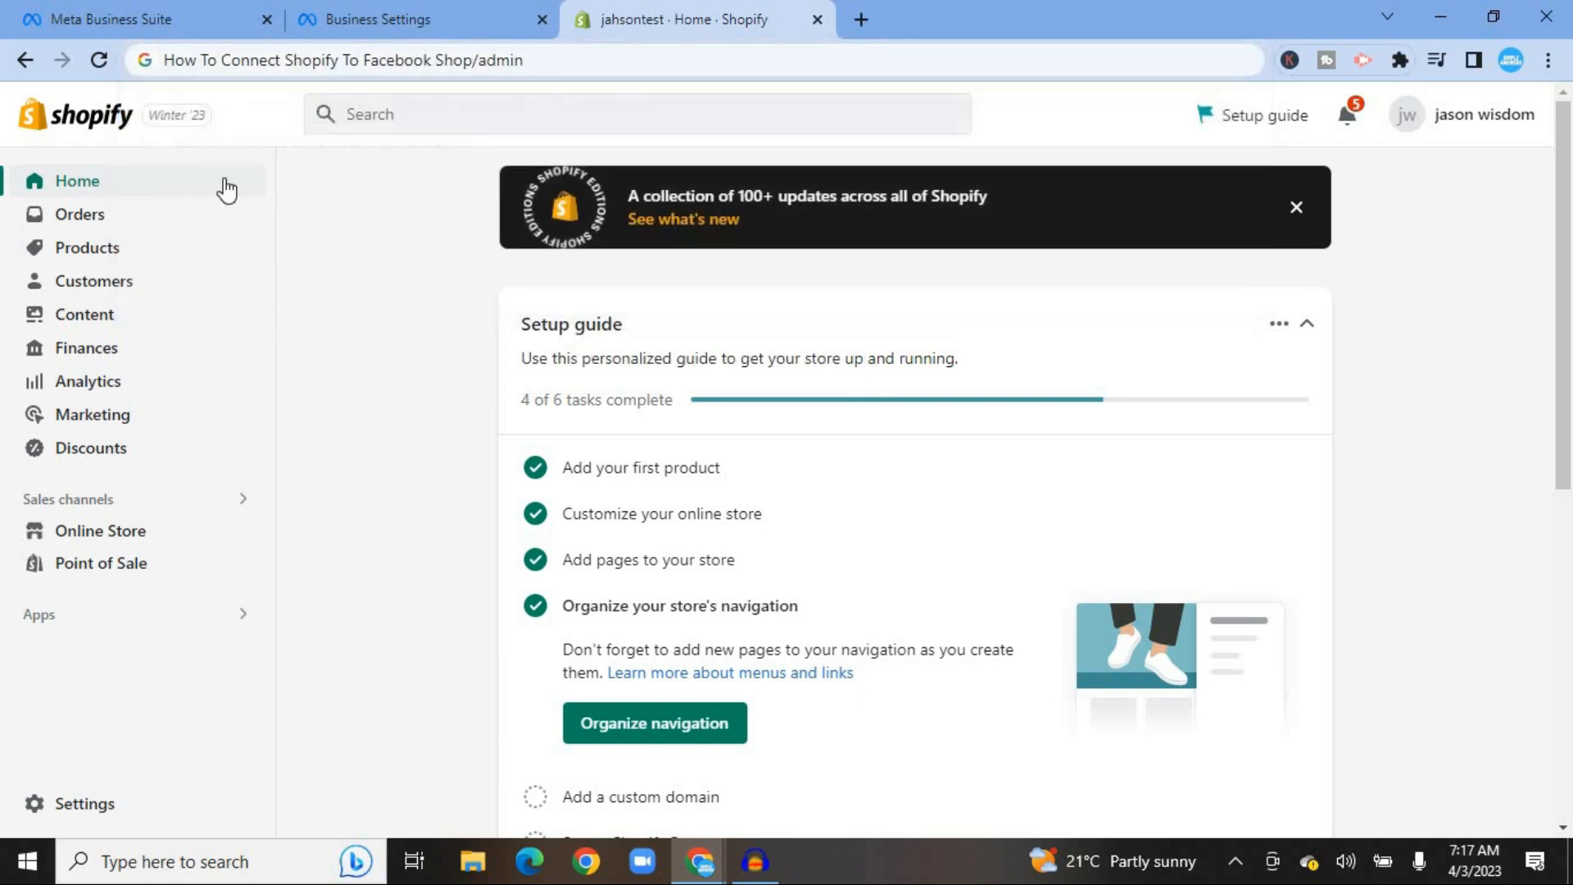
{"action": "left_click", "coordinate": [105, 59]}
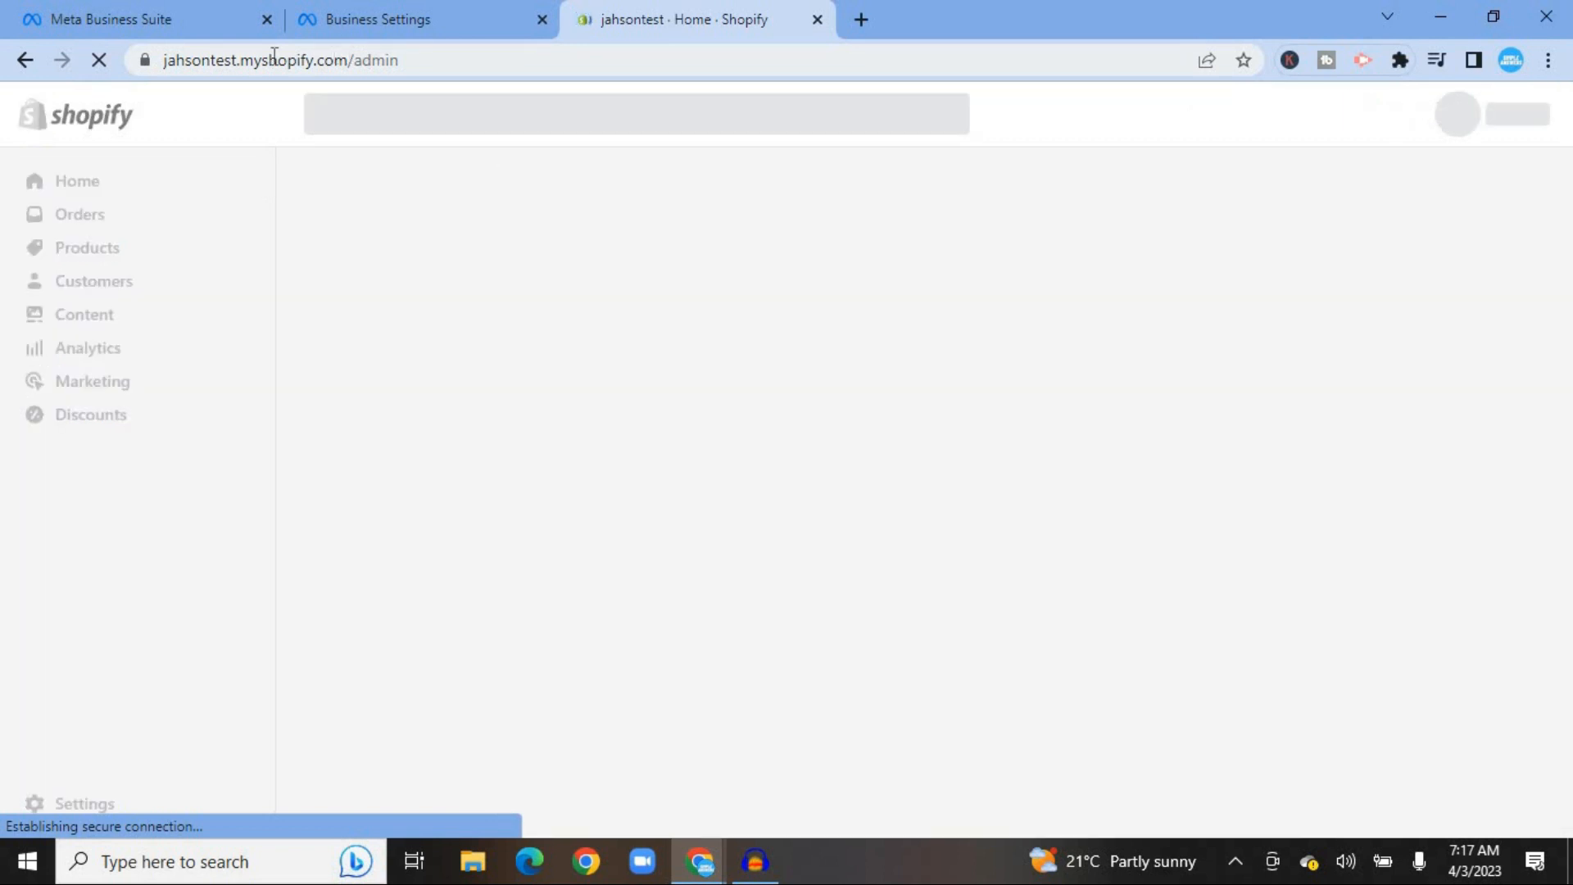
{"action": "left_click_drag", "start_coordinate": [274, 55], "coordinate": [311, 61]}
{"action": "right_click", "coordinate": [311, 61]}
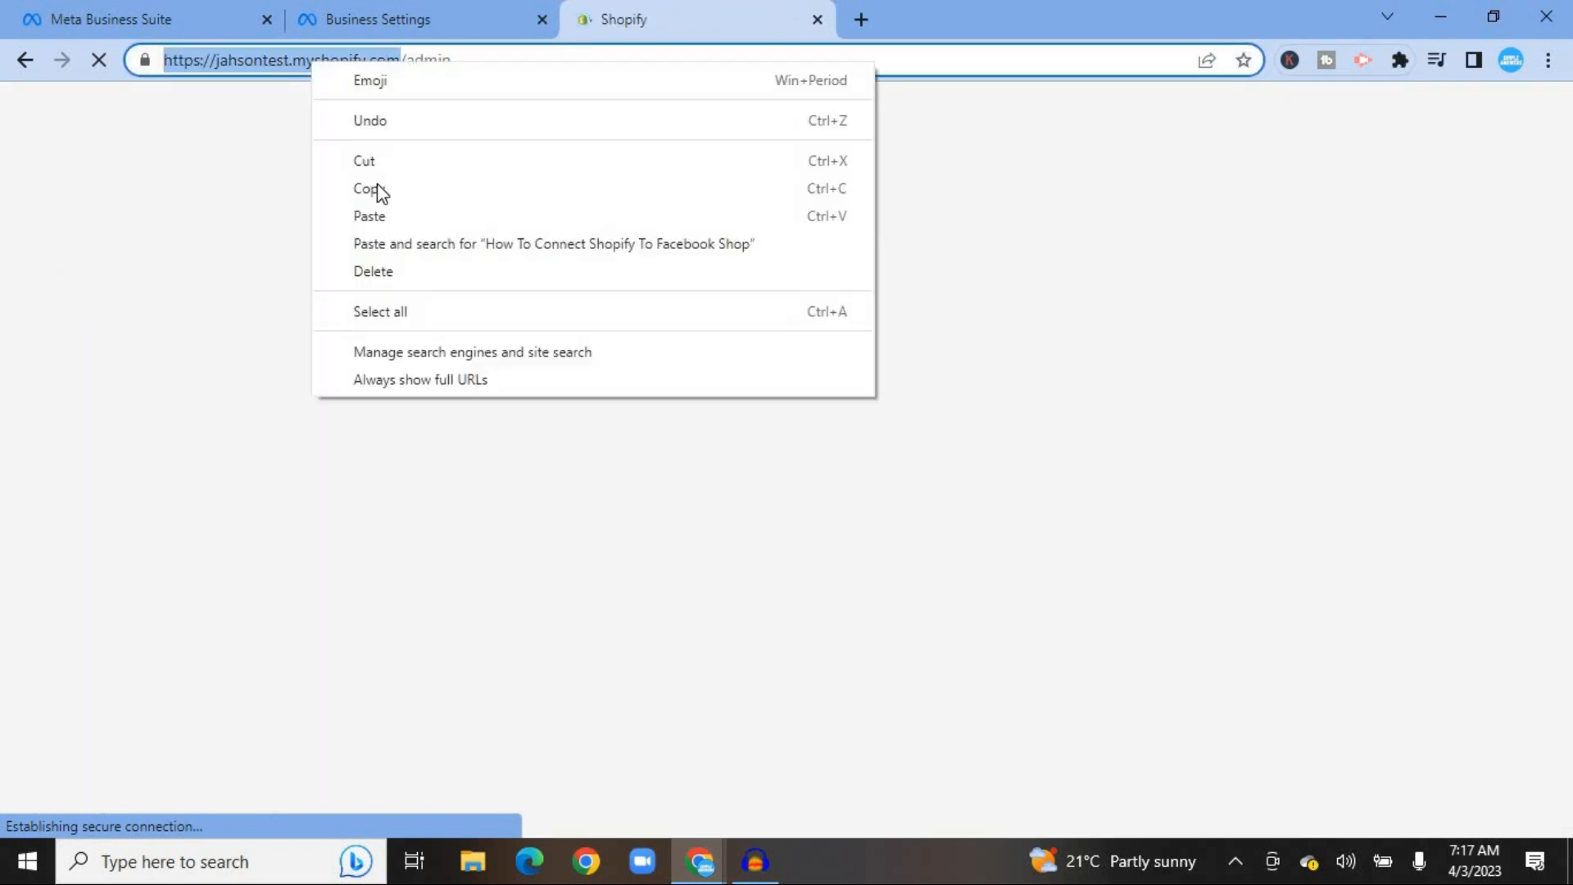
{"action": "left_click", "coordinate": [377, 187]}
{"action": "left_click", "coordinate": [377, 14]}
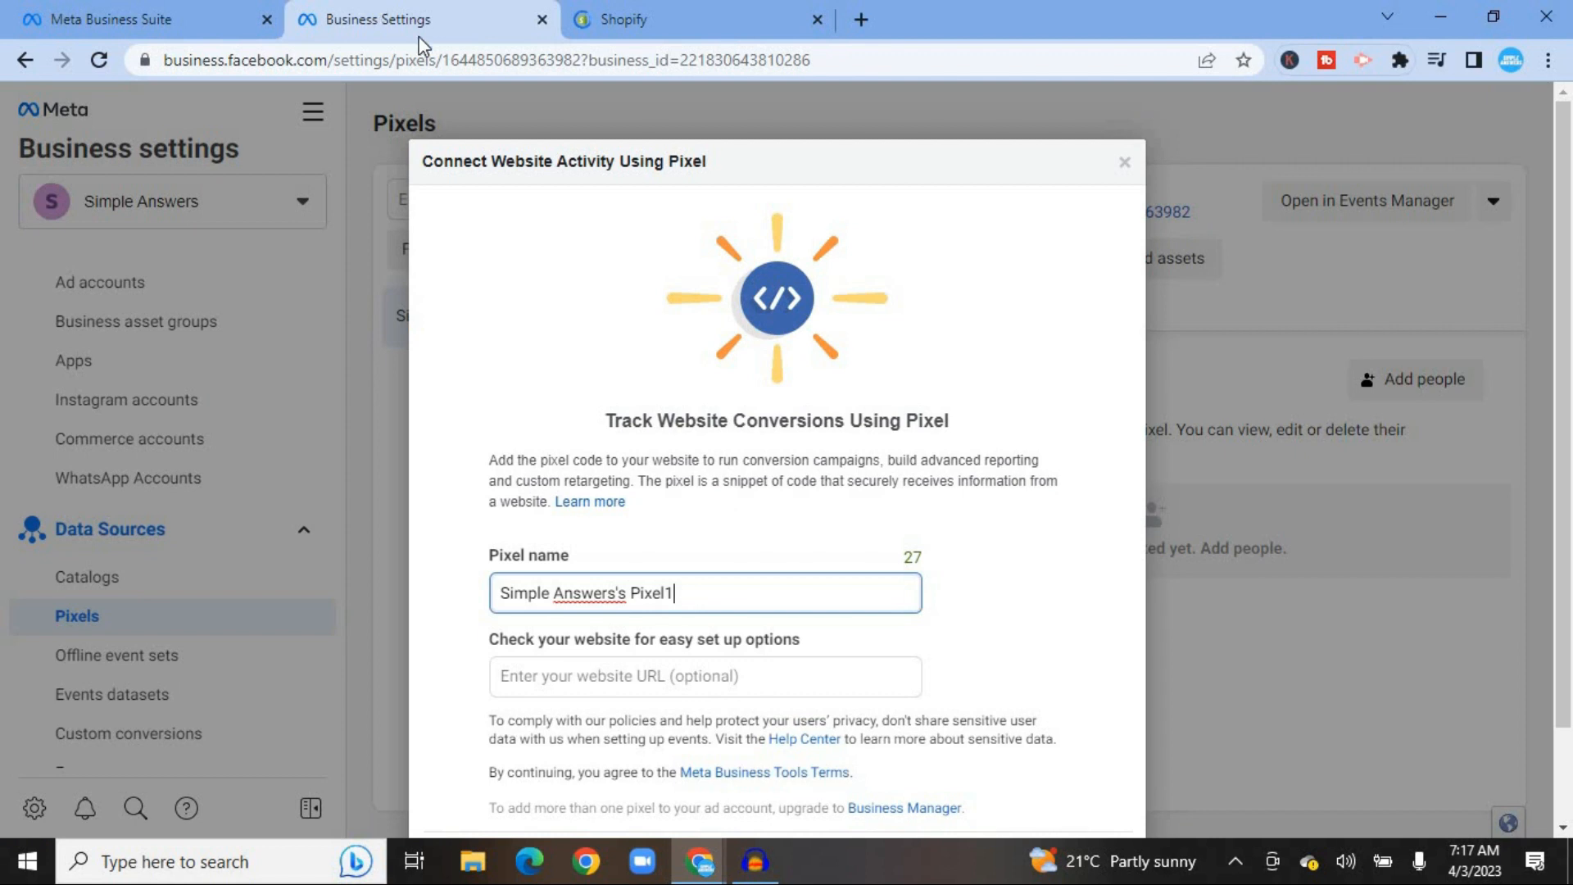
{"action": "right_click", "coordinate": [693, 677]}
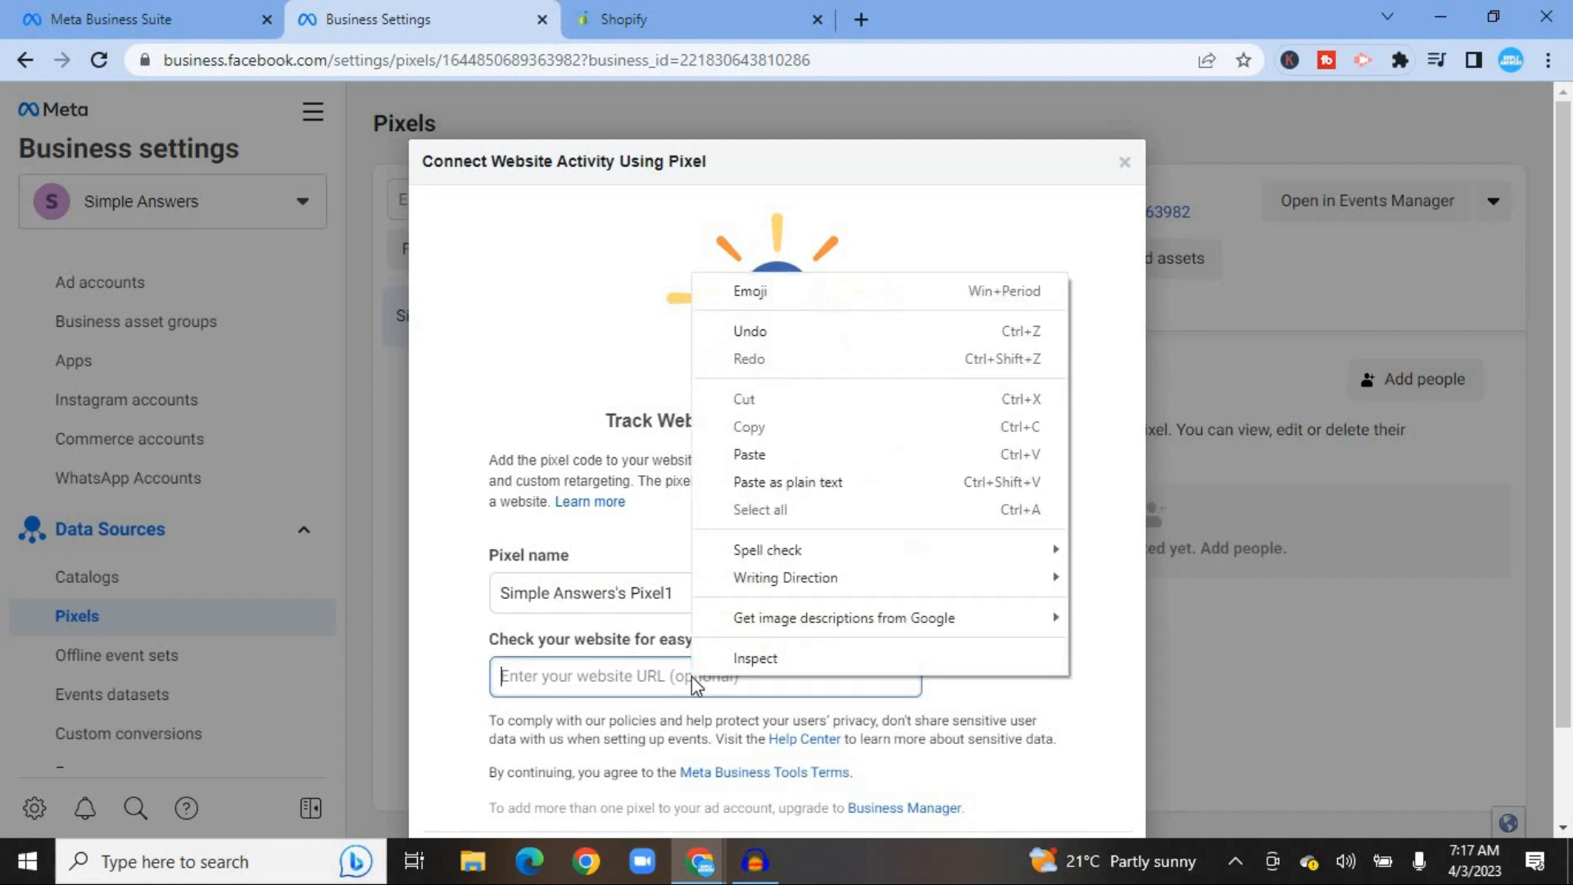
{"action": "left_click", "coordinate": [803, 456]}
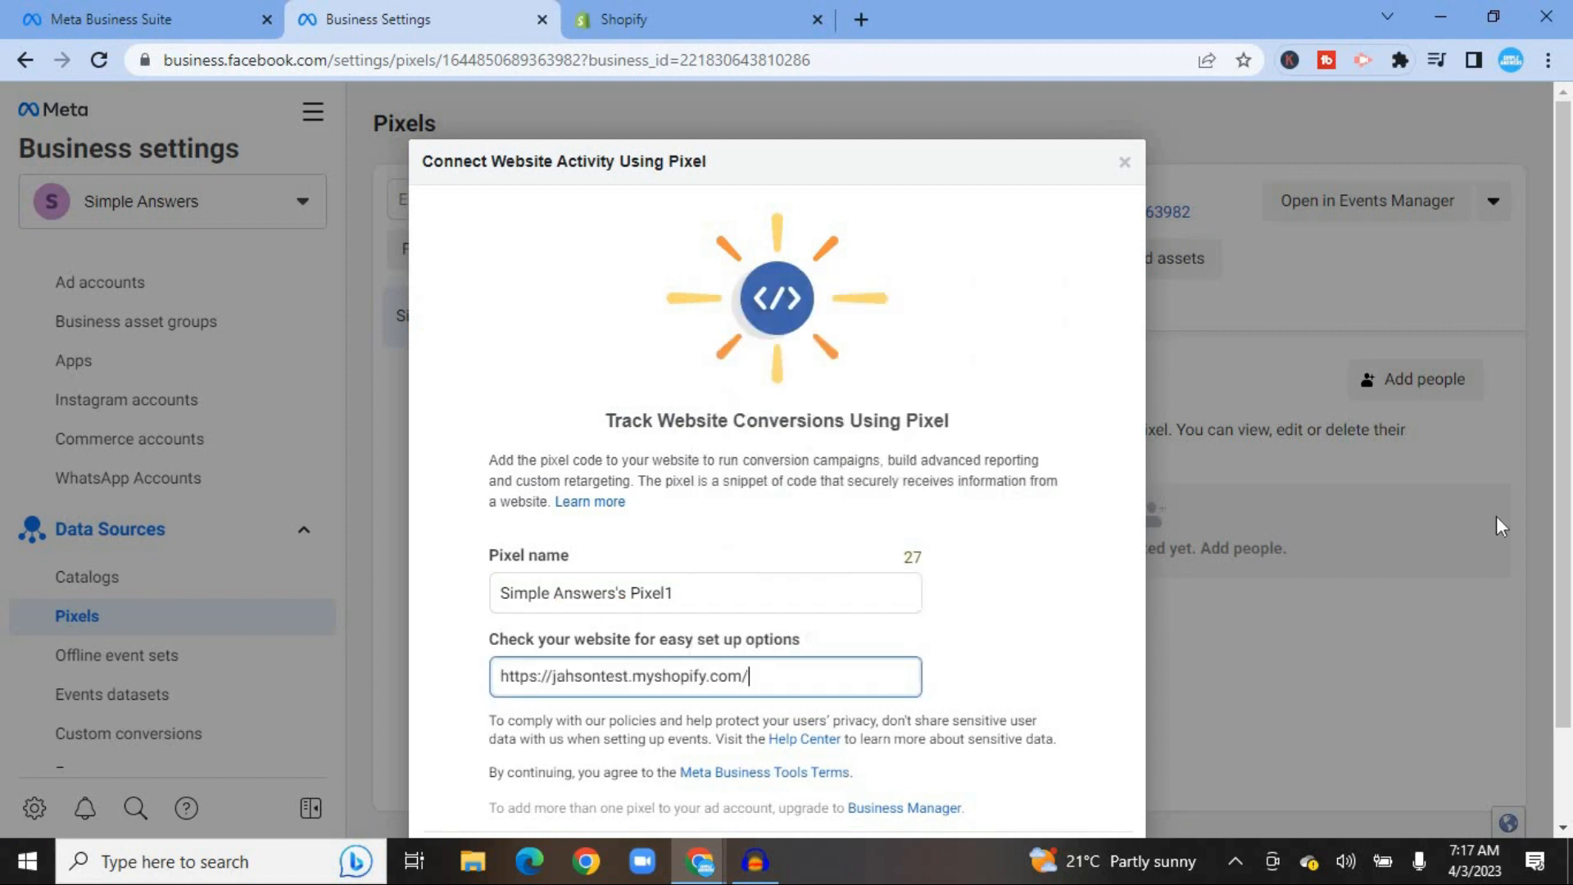
{"action": "left_click_drag", "start_coordinate": [1564, 510], "coordinate": [1564, 615]}
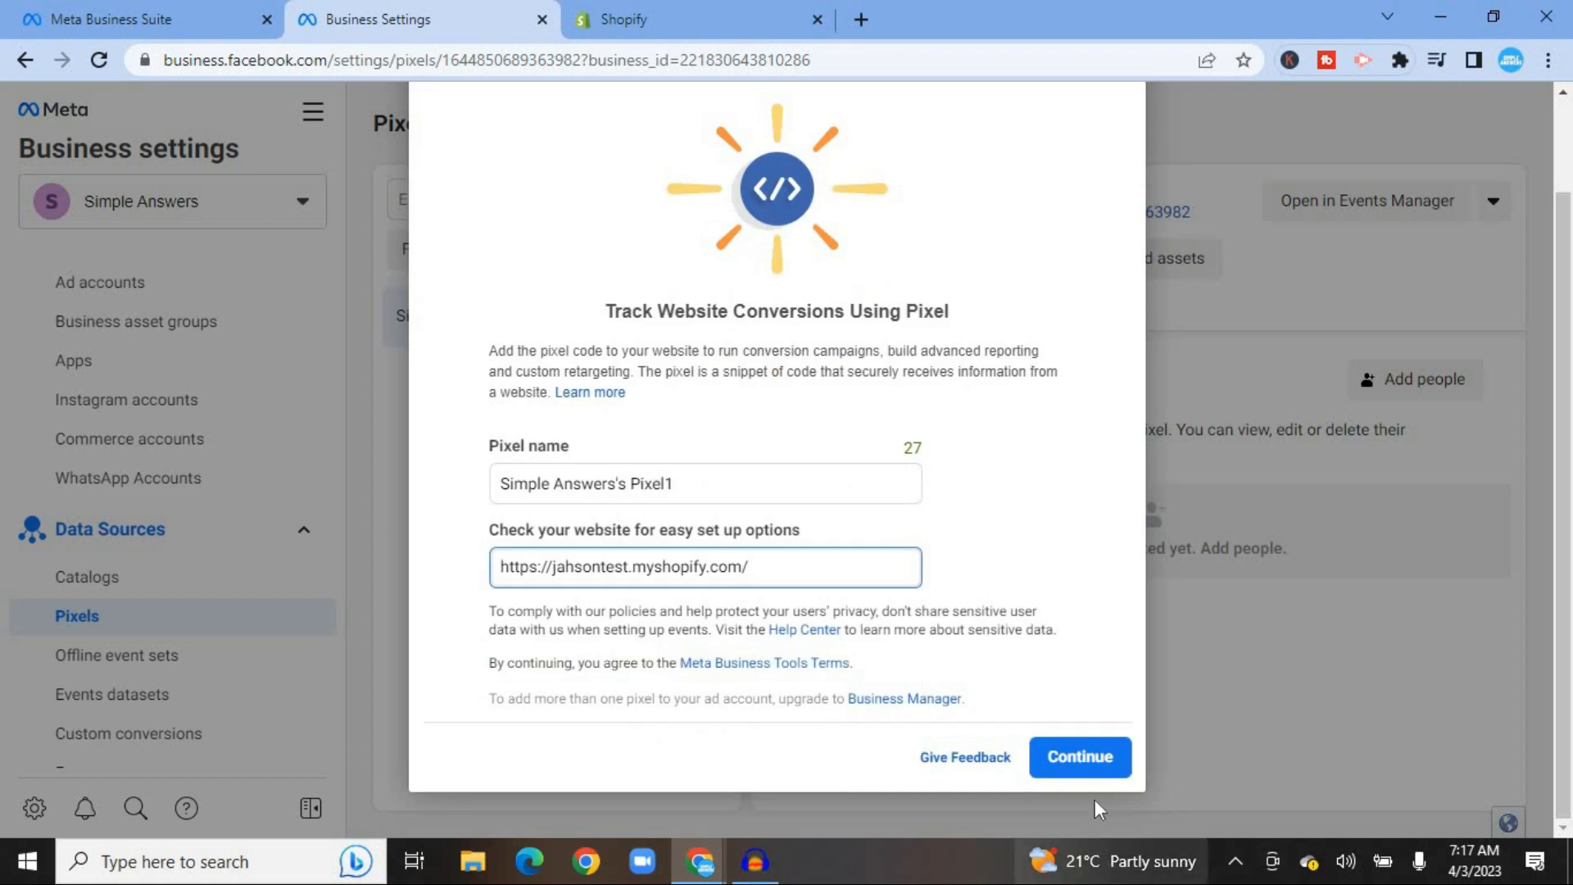
{"action": "left_click", "coordinate": [1082, 755]}
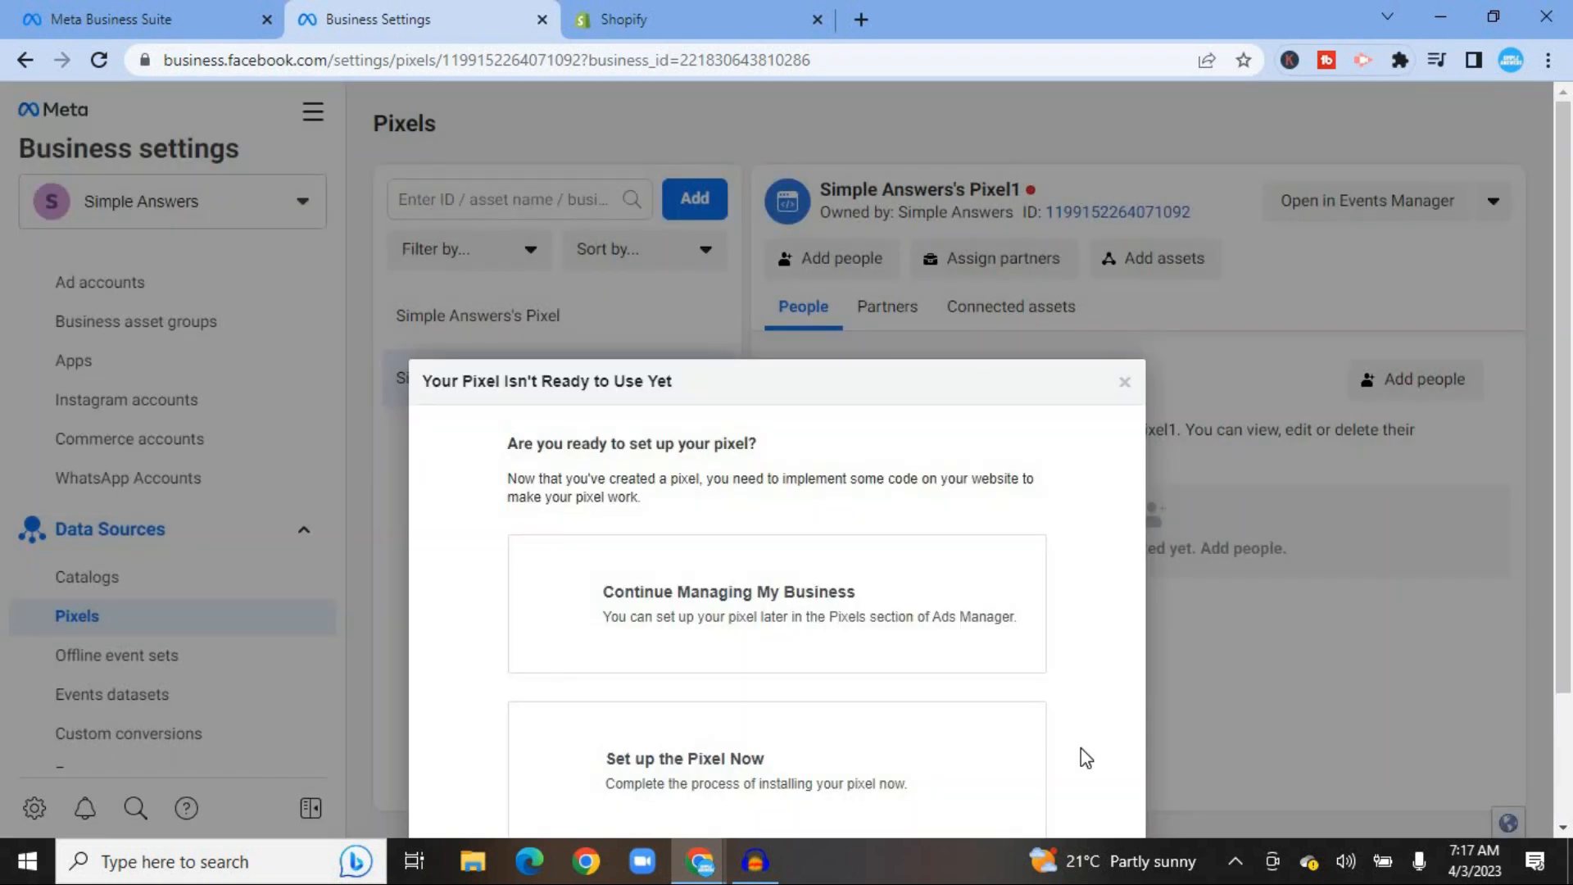
Begin setting up the new pixel now using a partner integration, with Shopify as the partner.
{"action": "left_click_drag", "start_coordinate": [1570, 462], "coordinate": [1571, 586]}
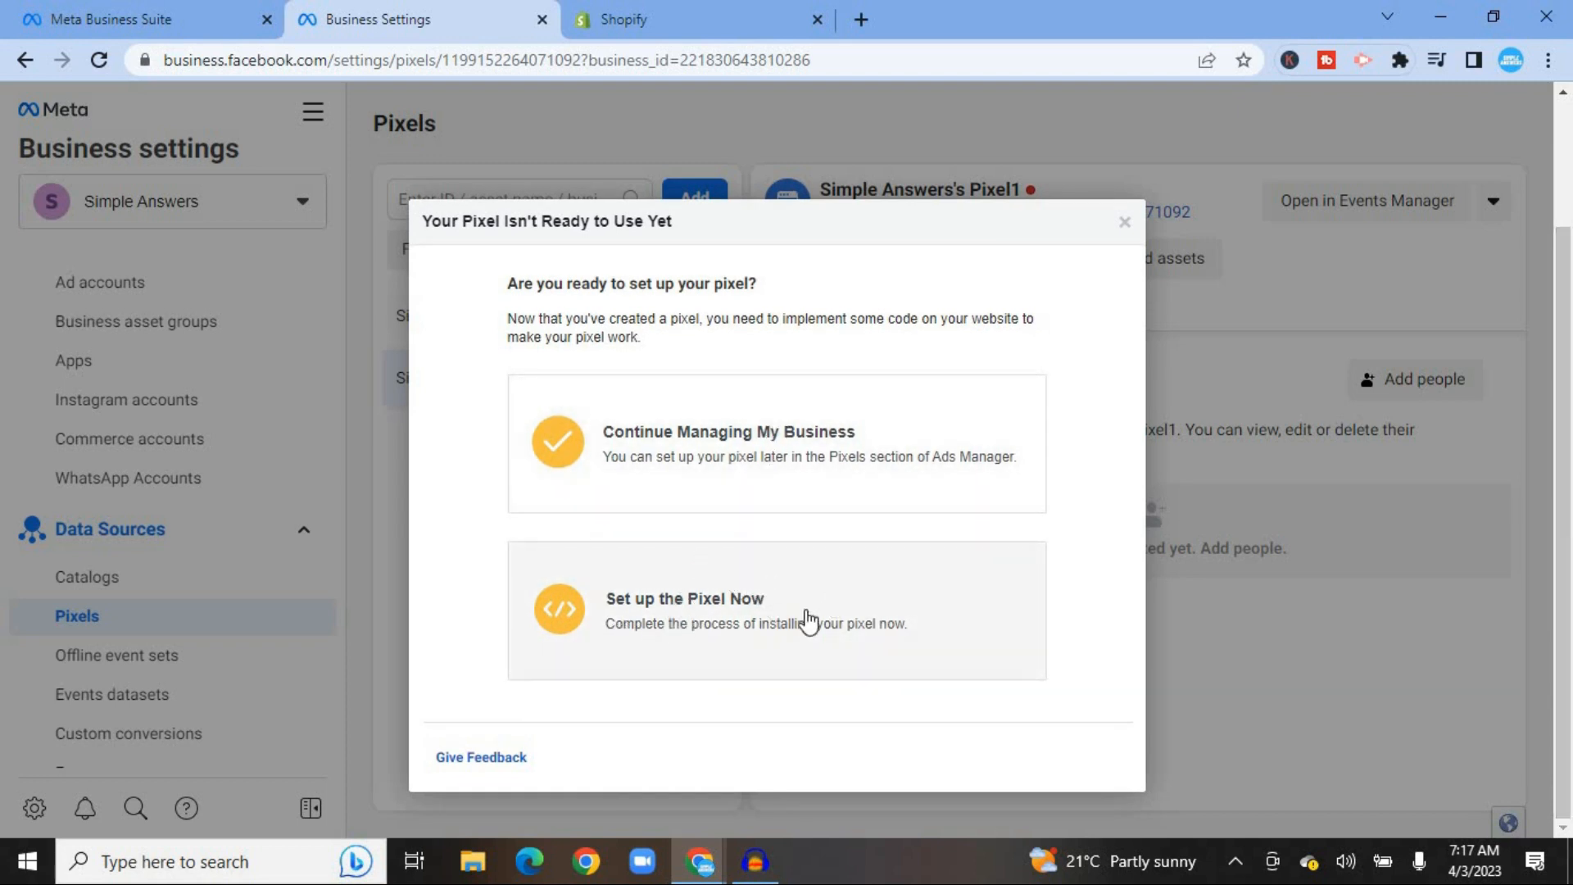
{"action": "left_click", "coordinate": [692, 626]}
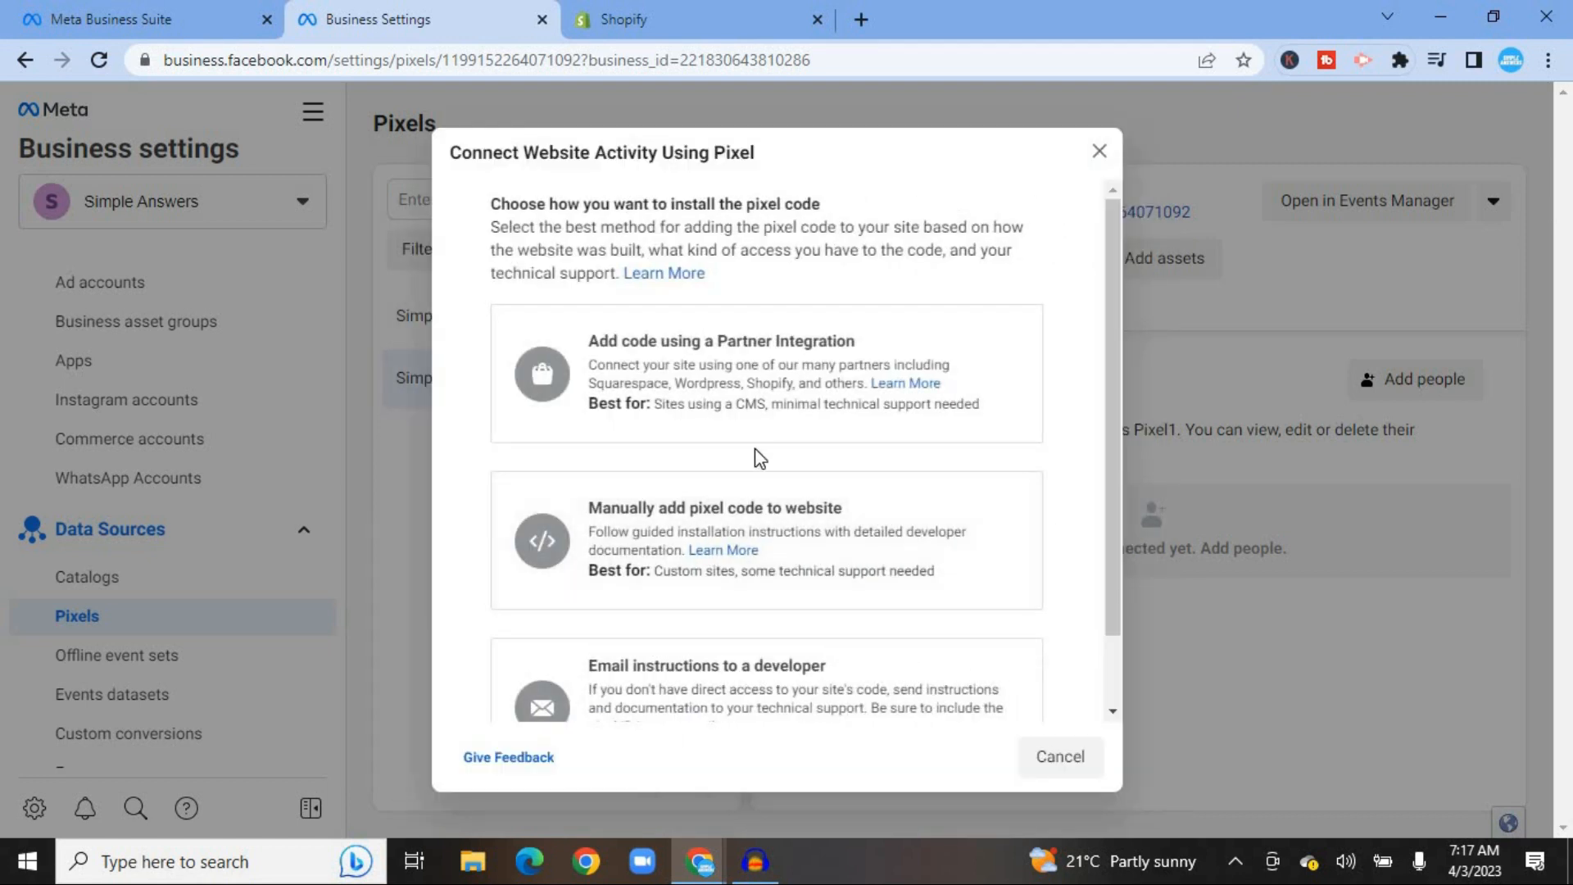
{"action": "left_click", "coordinate": [701, 364]}
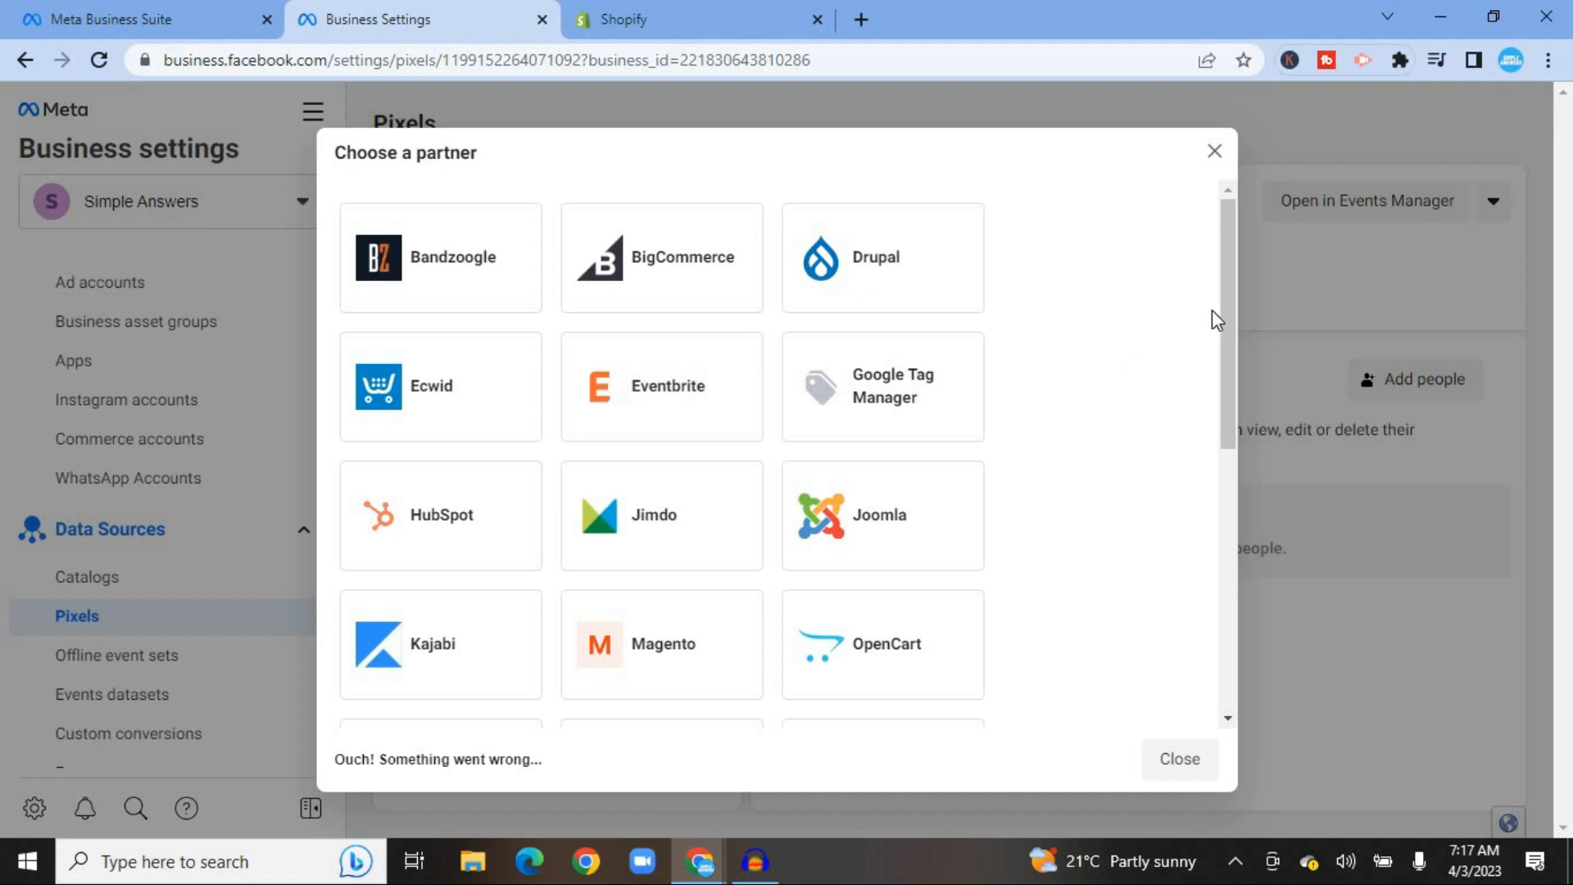
{"action": "left_click_drag", "start_coordinate": [1225, 305], "coordinate": [1212, 499]}
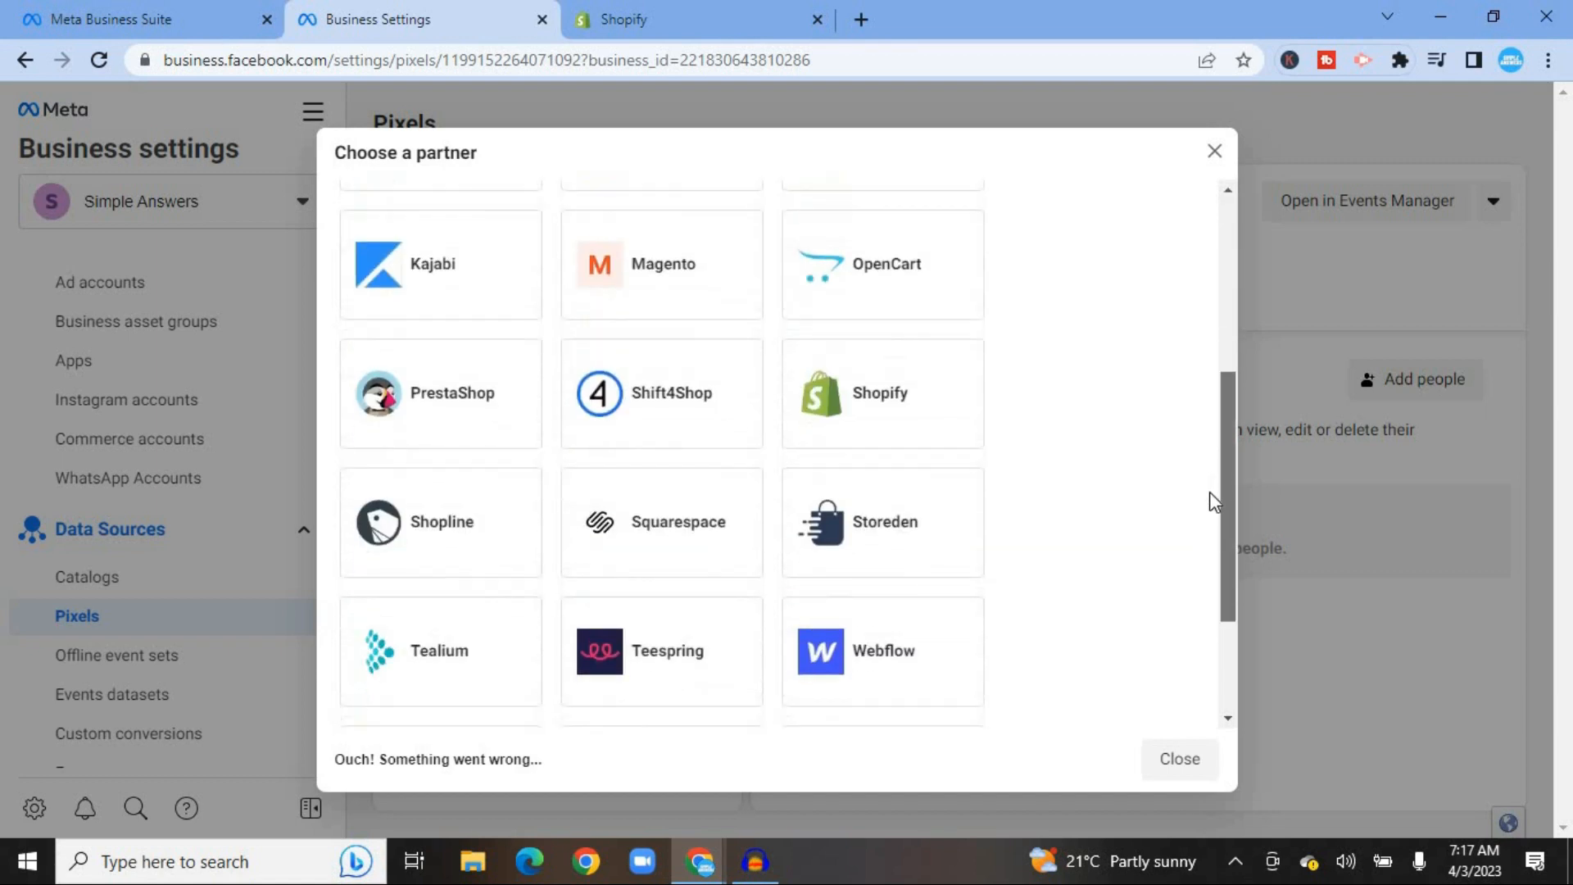
{"action": "left_click", "coordinate": [895, 381]}
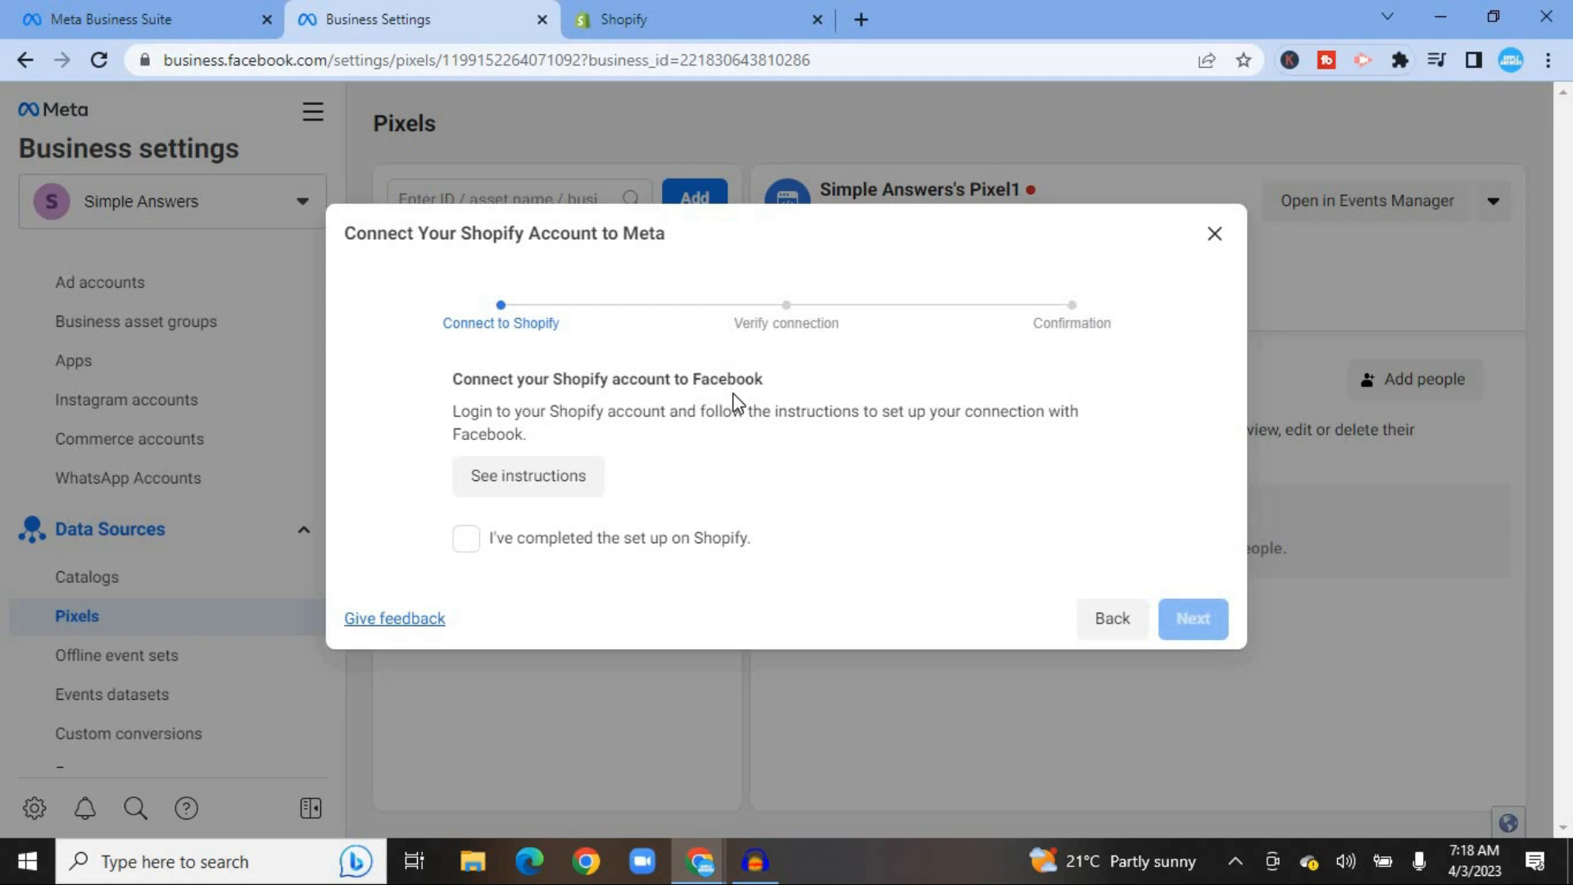
Switch to the Shopify admin and search the Shopify App Store for "facebook" through the store's Apps search.
{"action": "left_click", "coordinate": [667, 10]}
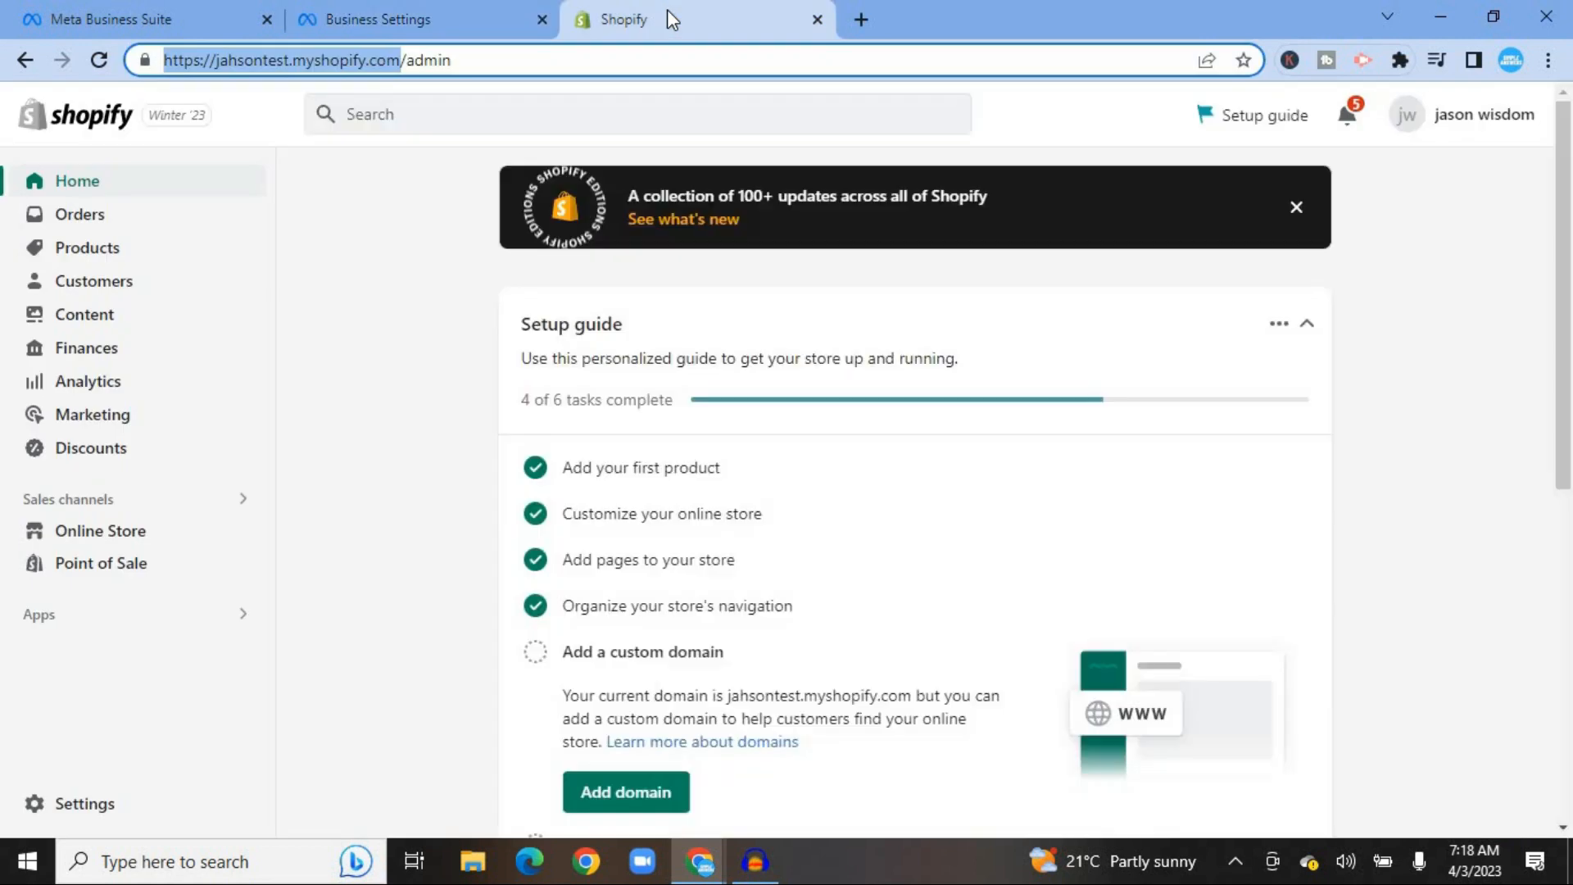
{"action": "left_click", "coordinate": [350, 409]}
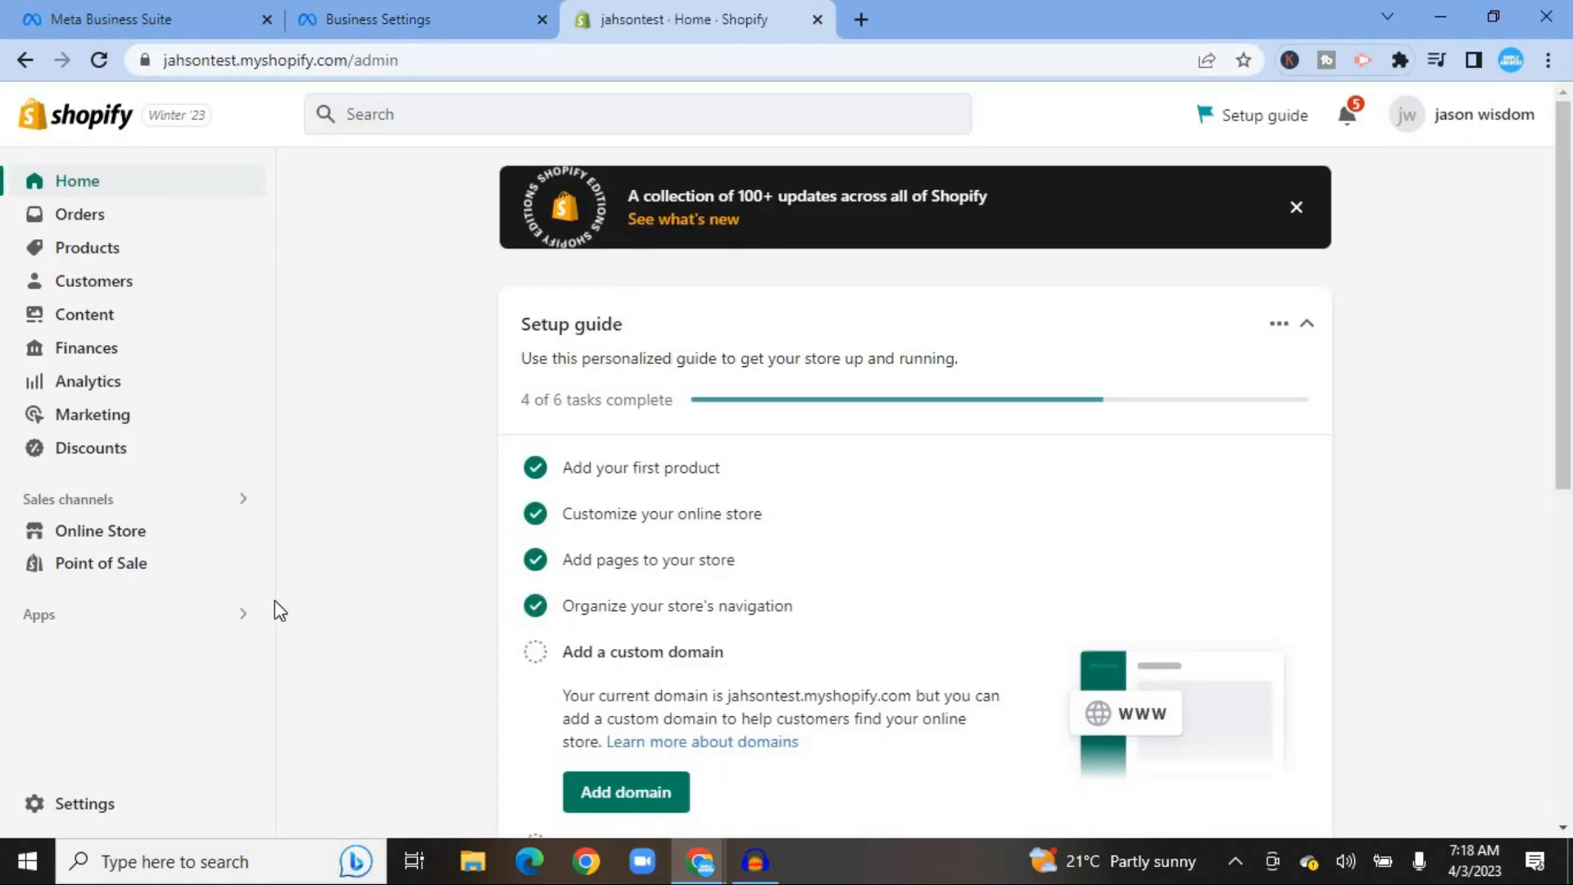
{"action": "left_click", "coordinate": [114, 624]}
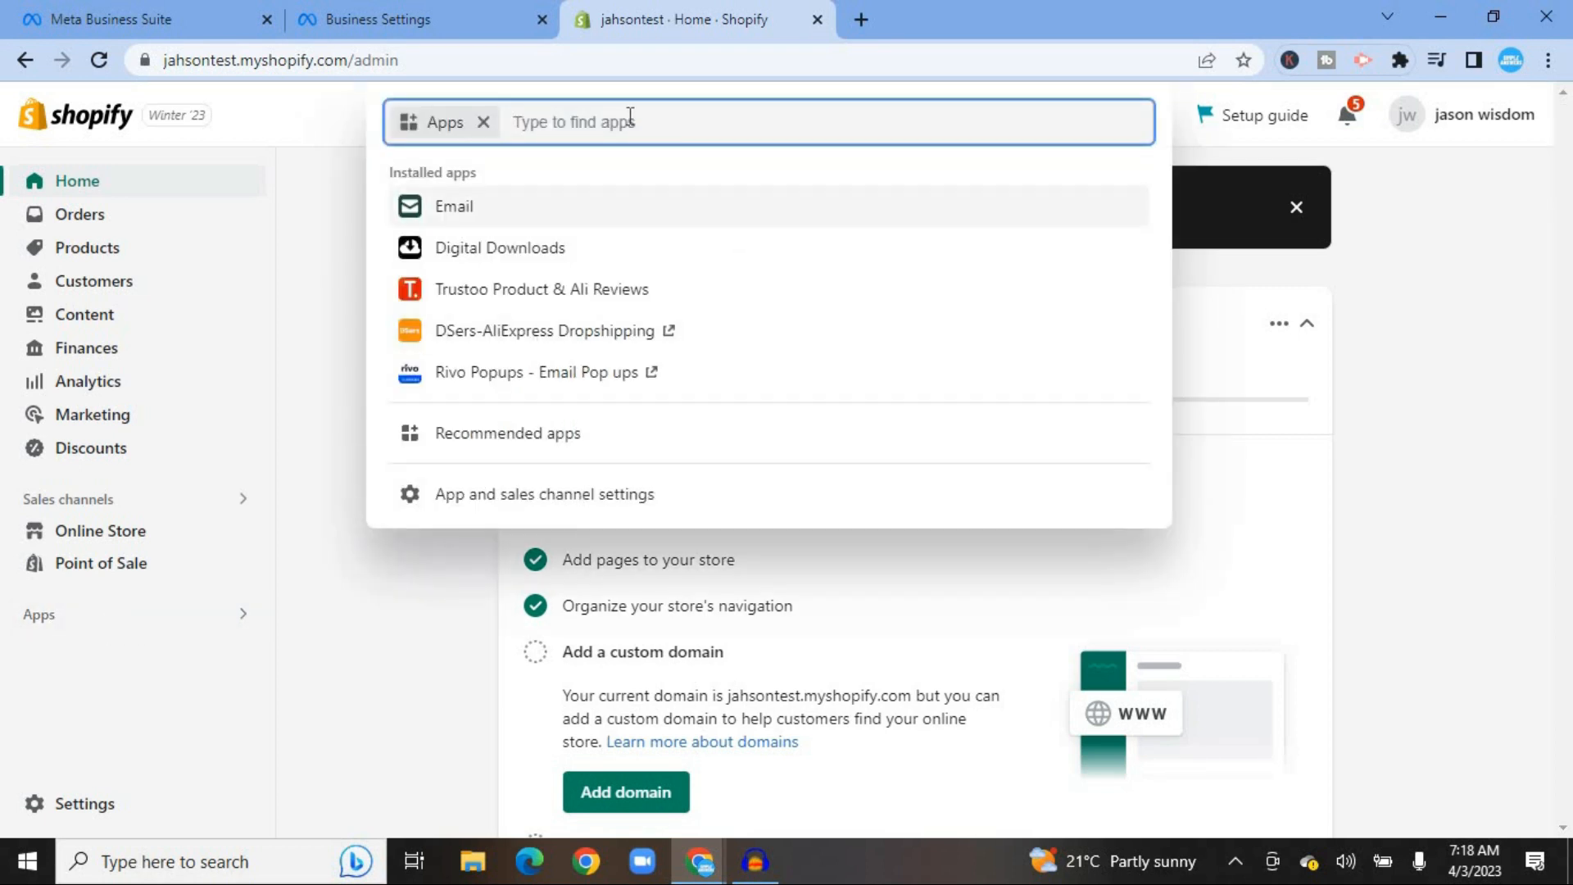
{"action": "type", "text": "fac"}
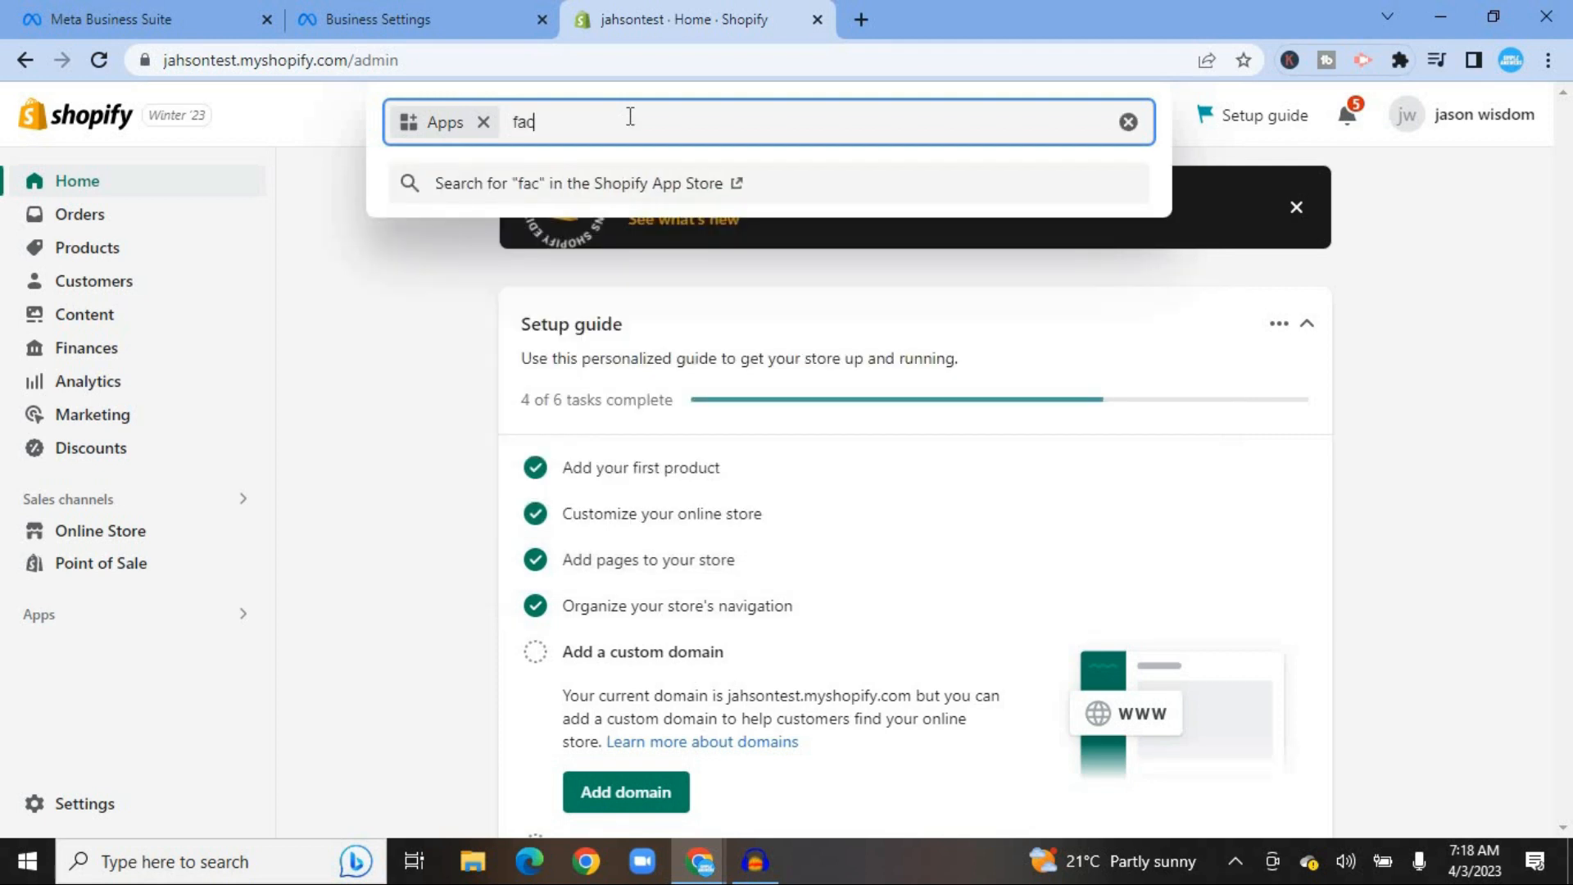
{"action": "type", "text": "ebook"}
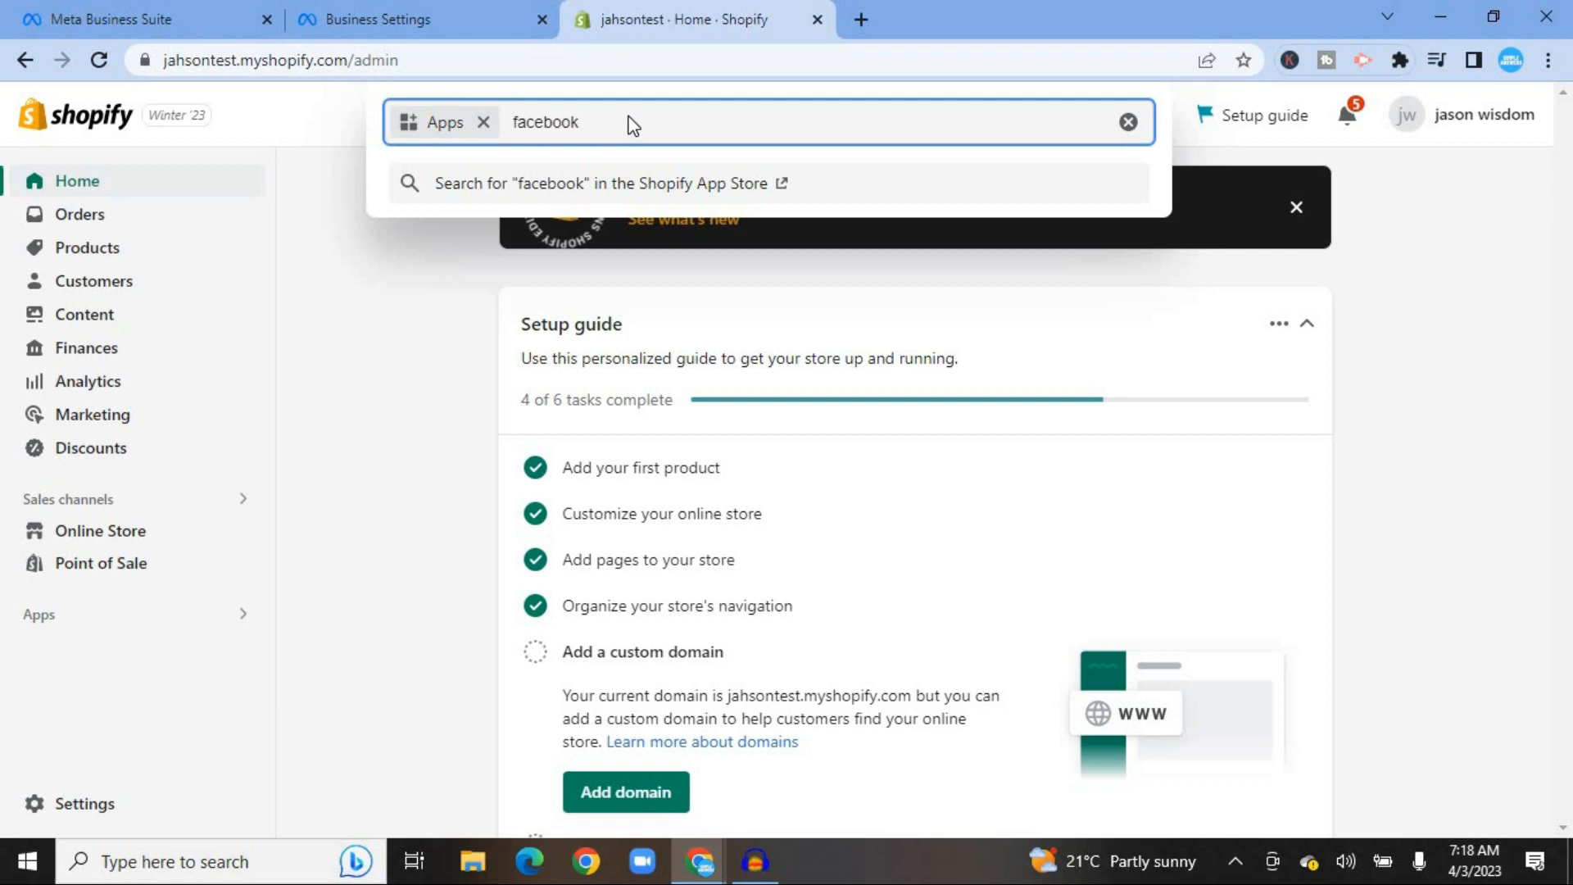
{"action": "key", "text": "Return"}
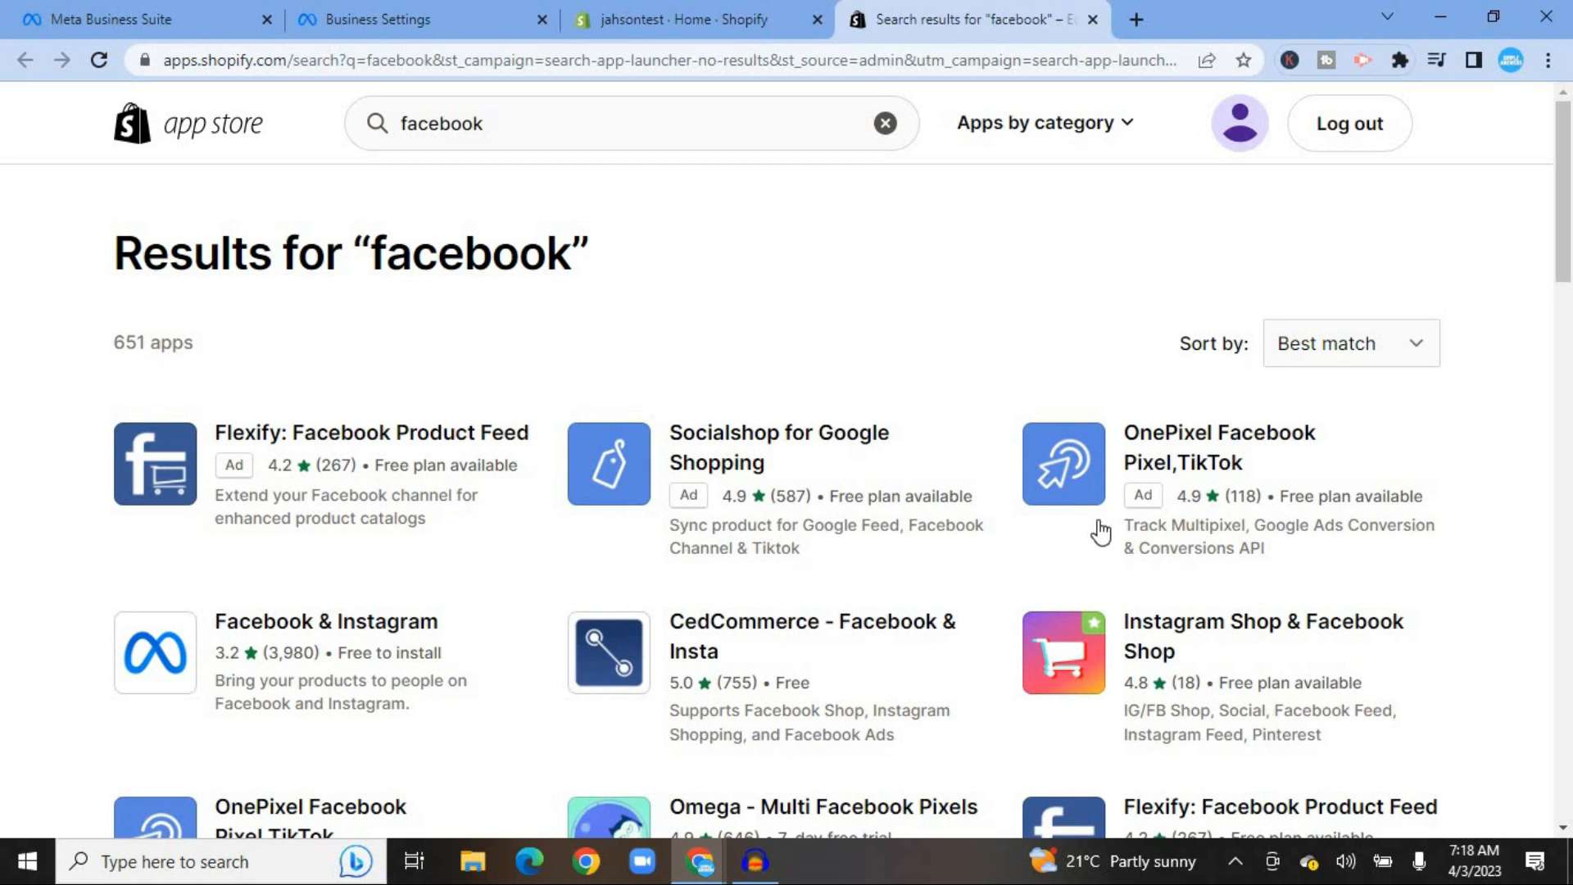
Add Meta's Facebook & Instagram app from the search results to the store as a sales channel.
{"action": "left_click", "coordinate": [366, 623]}
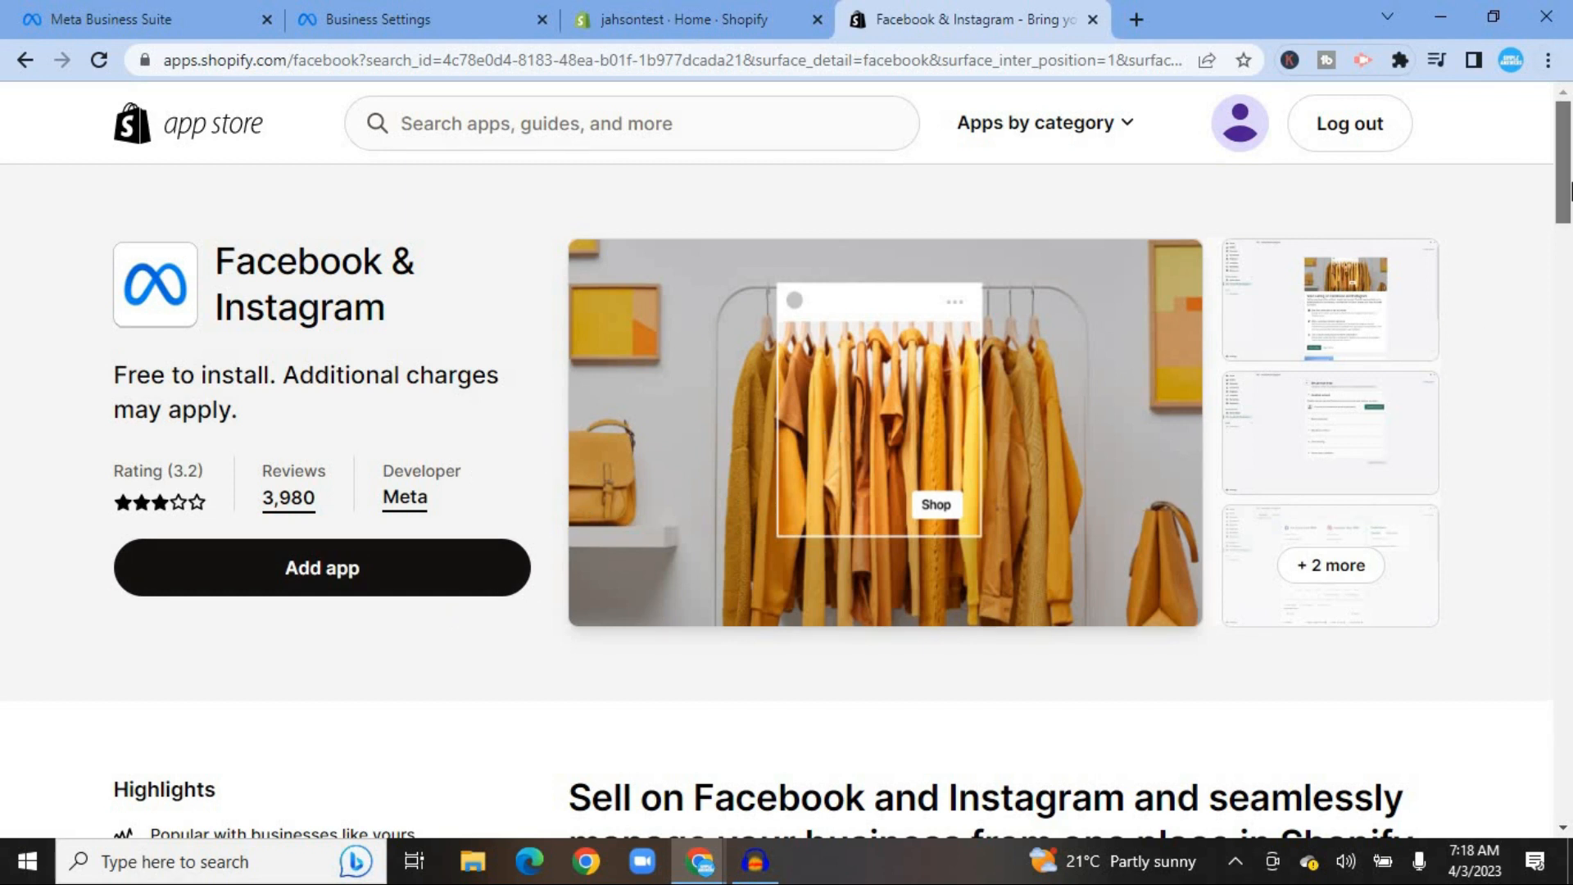
{"action": "scroll", "coordinate": [1570, 190], "scroll_direction": "down", "scroll_amount": 1}
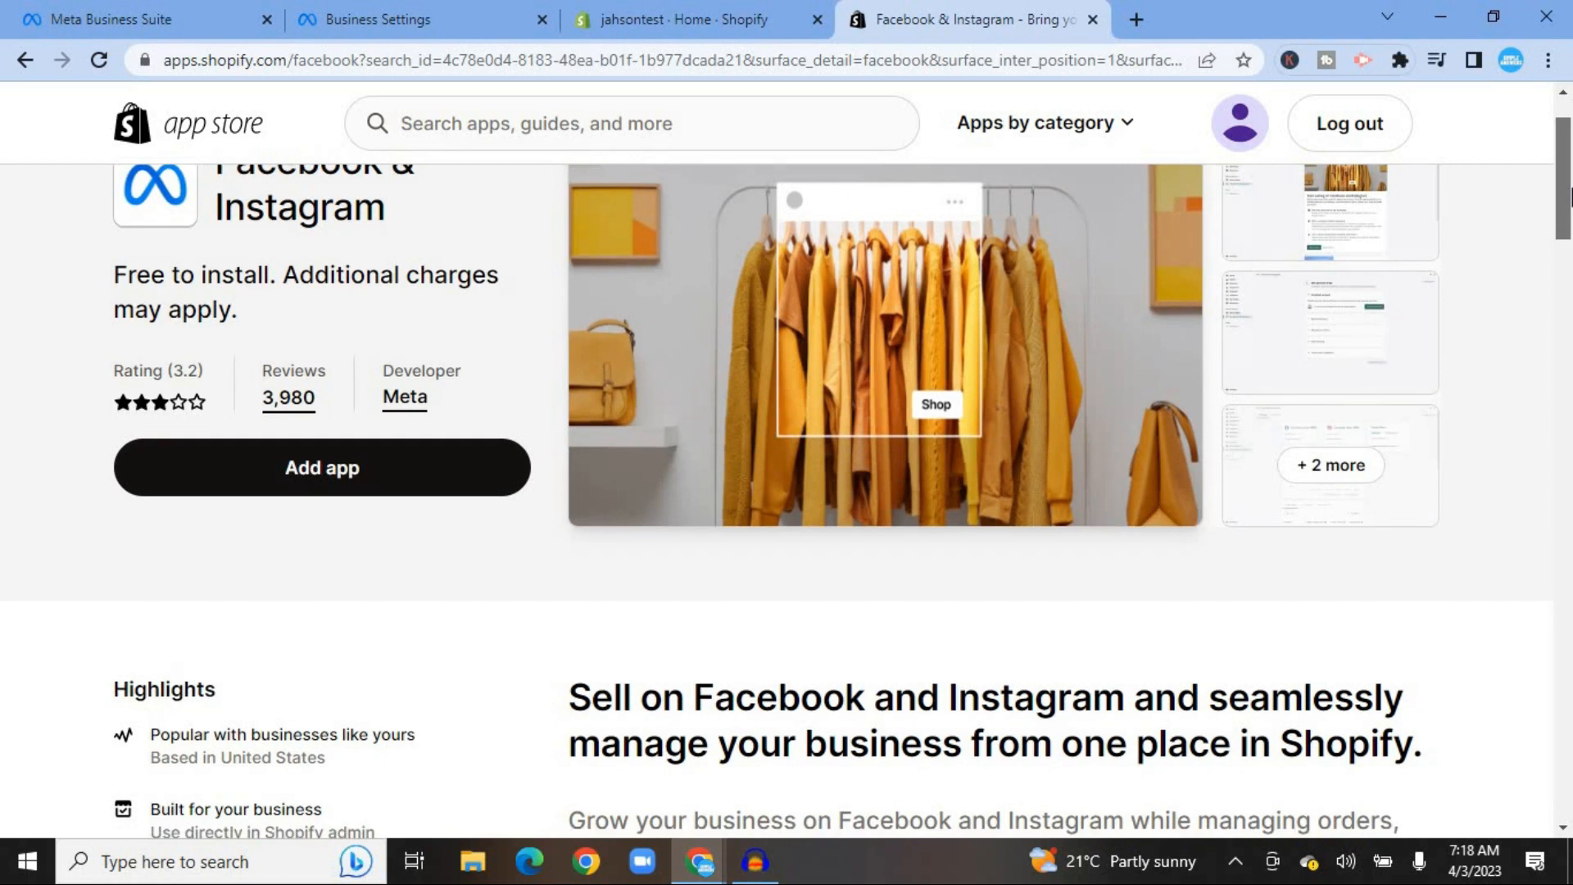
{"action": "left_click", "coordinate": [311, 477]}
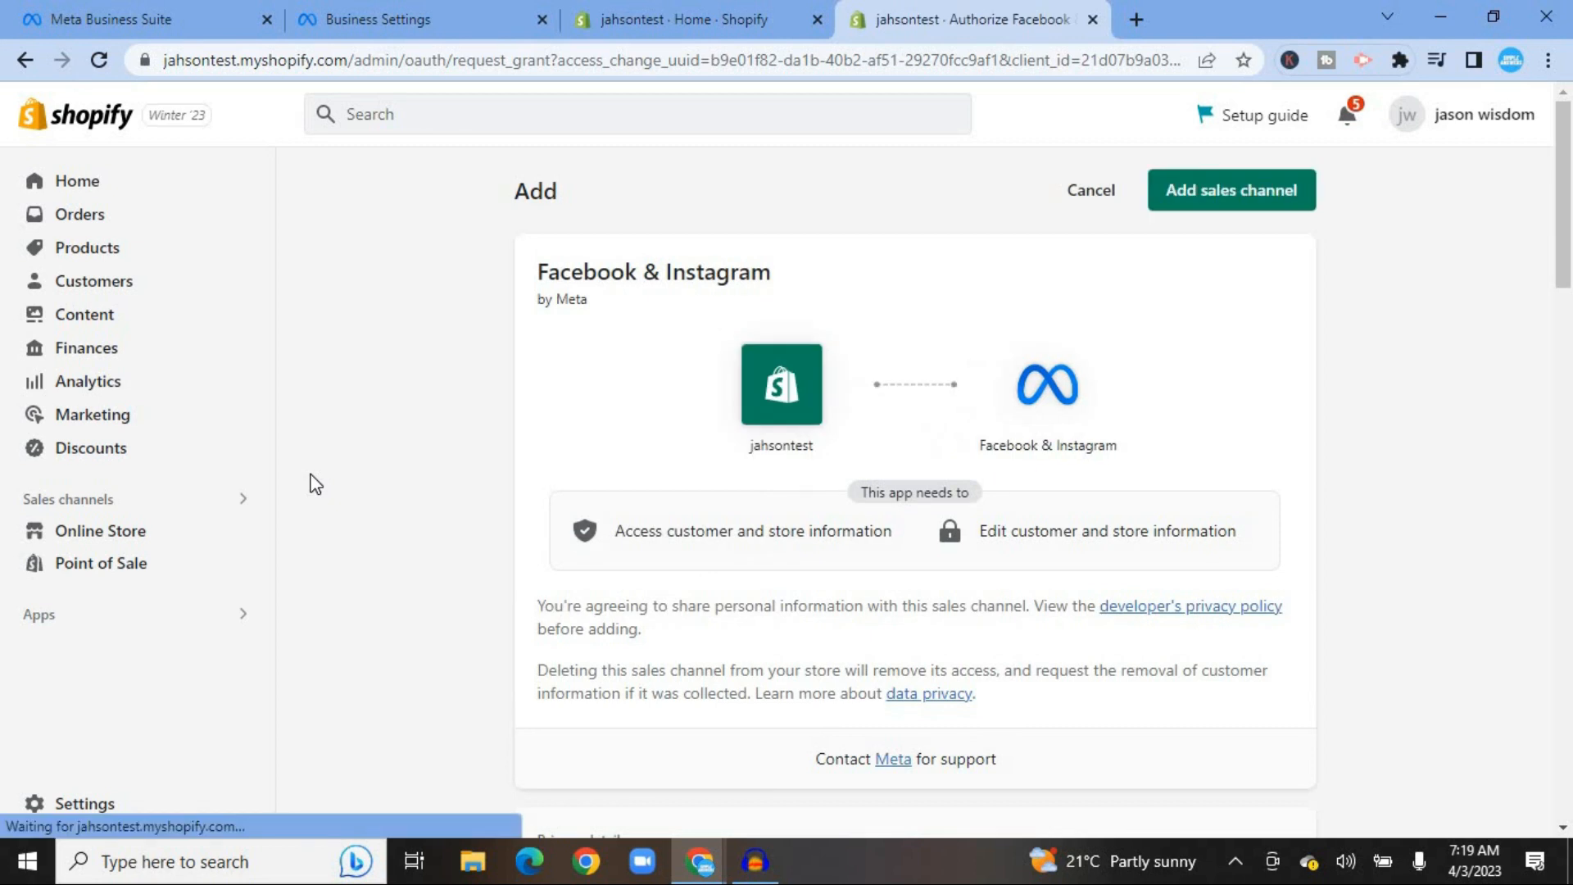
{"action": "left_click", "coordinate": [1236, 199]}
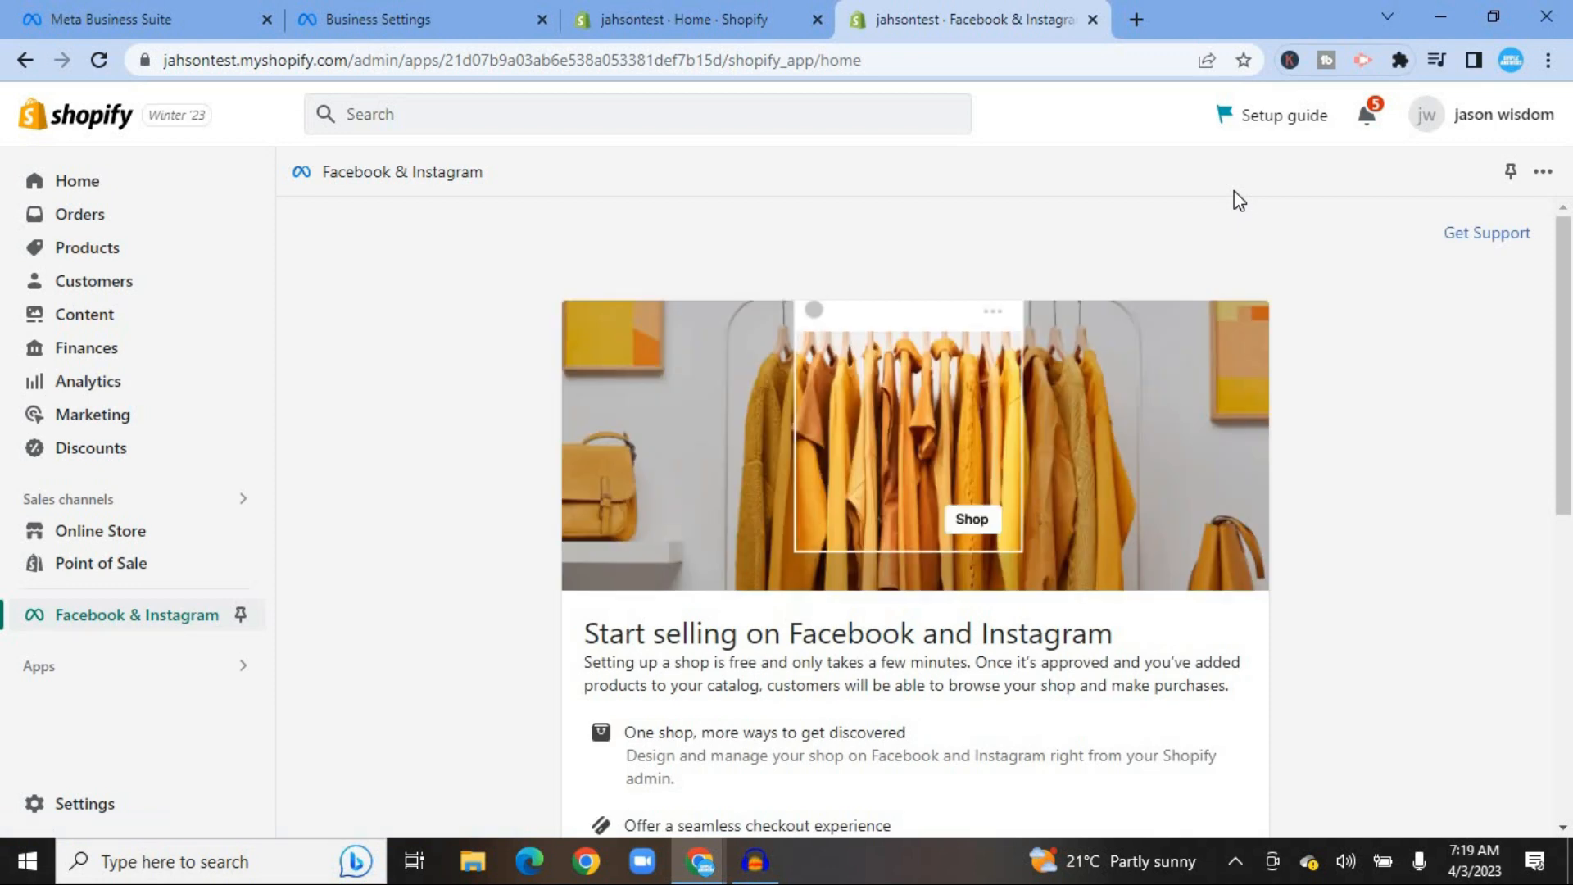
Start the Facebook and Instagram shop setup and connect the personal Facebook account, continuing through the account switch.
{"action": "scroll", "coordinate": [853, 543], "scroll_direction": "down", "scroll_amount": 6}
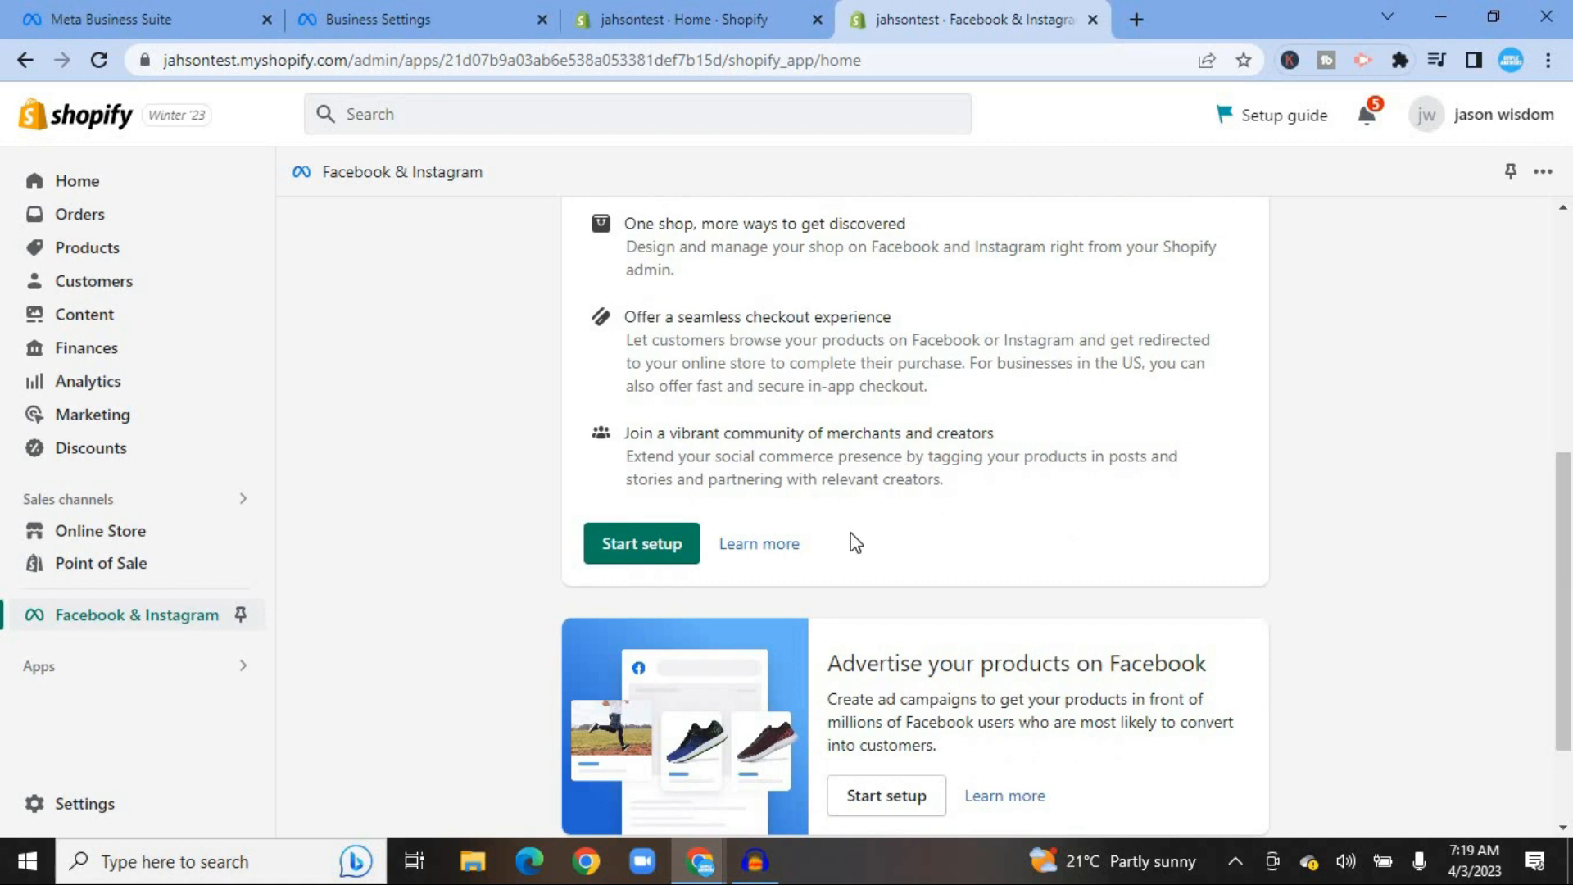
{"action": "left_click", "coordinate": [634, 556]}
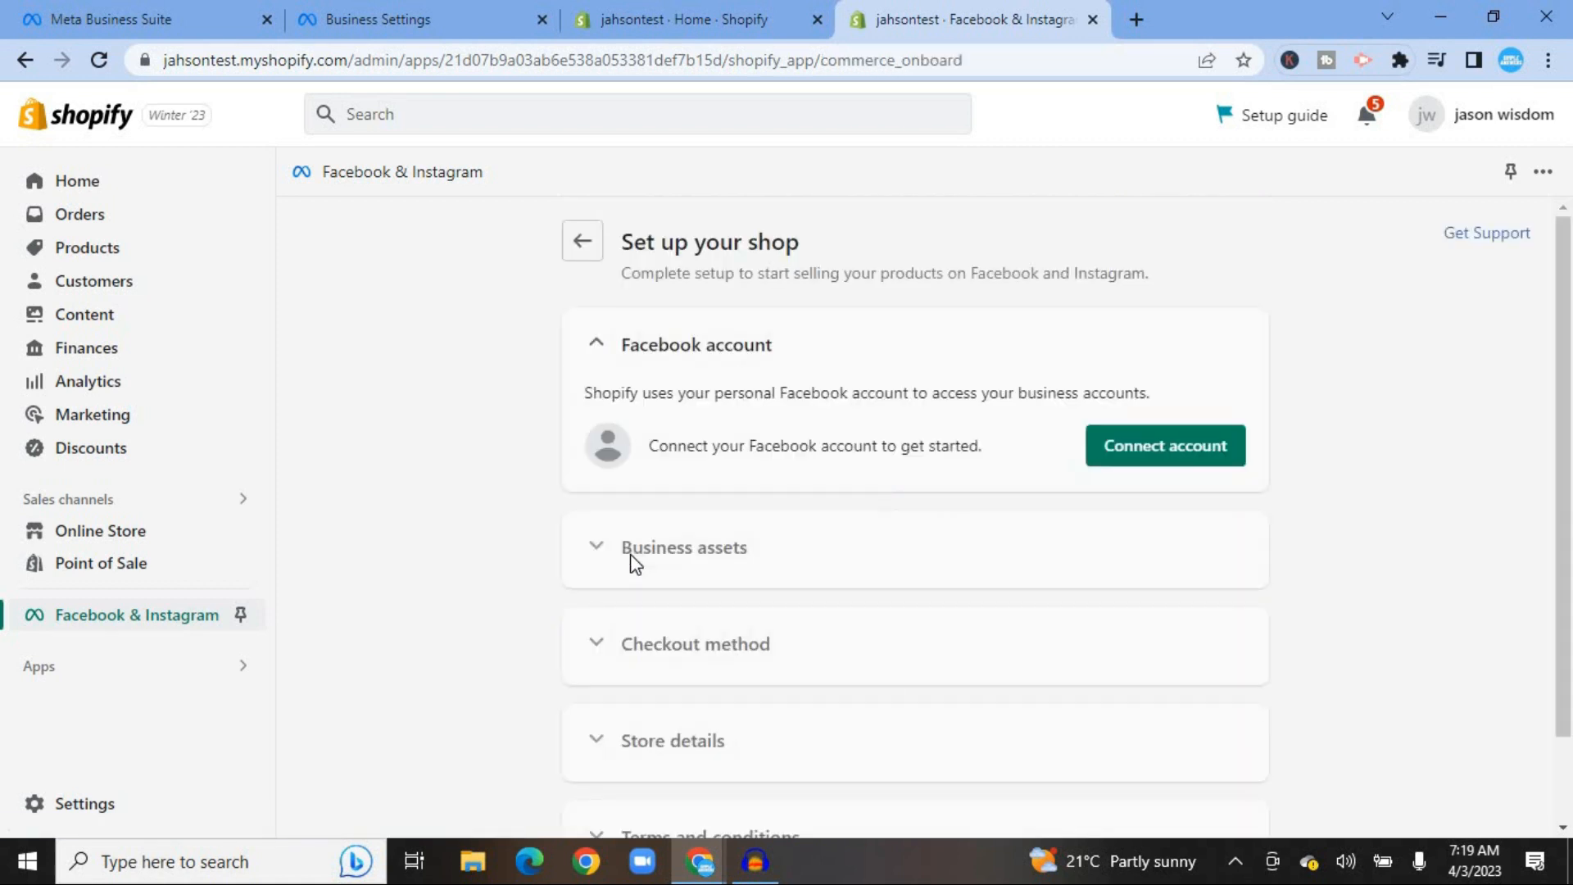
{"action": "left_click", "coordinate": [1155, 449]}
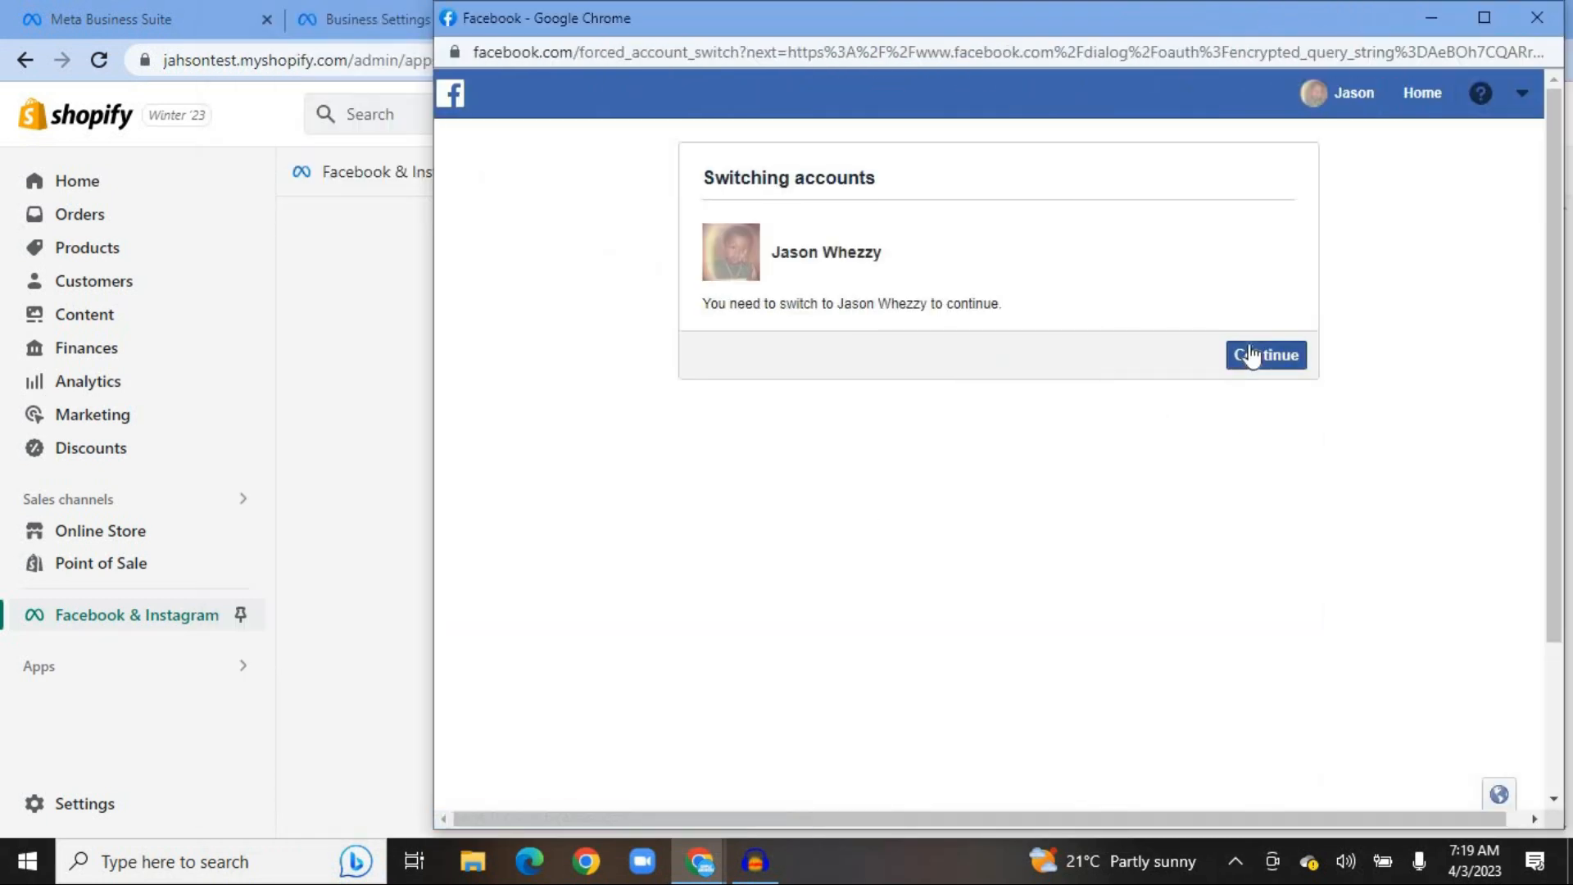
{"action": "left_click", "coordinate": [1251, 356]}
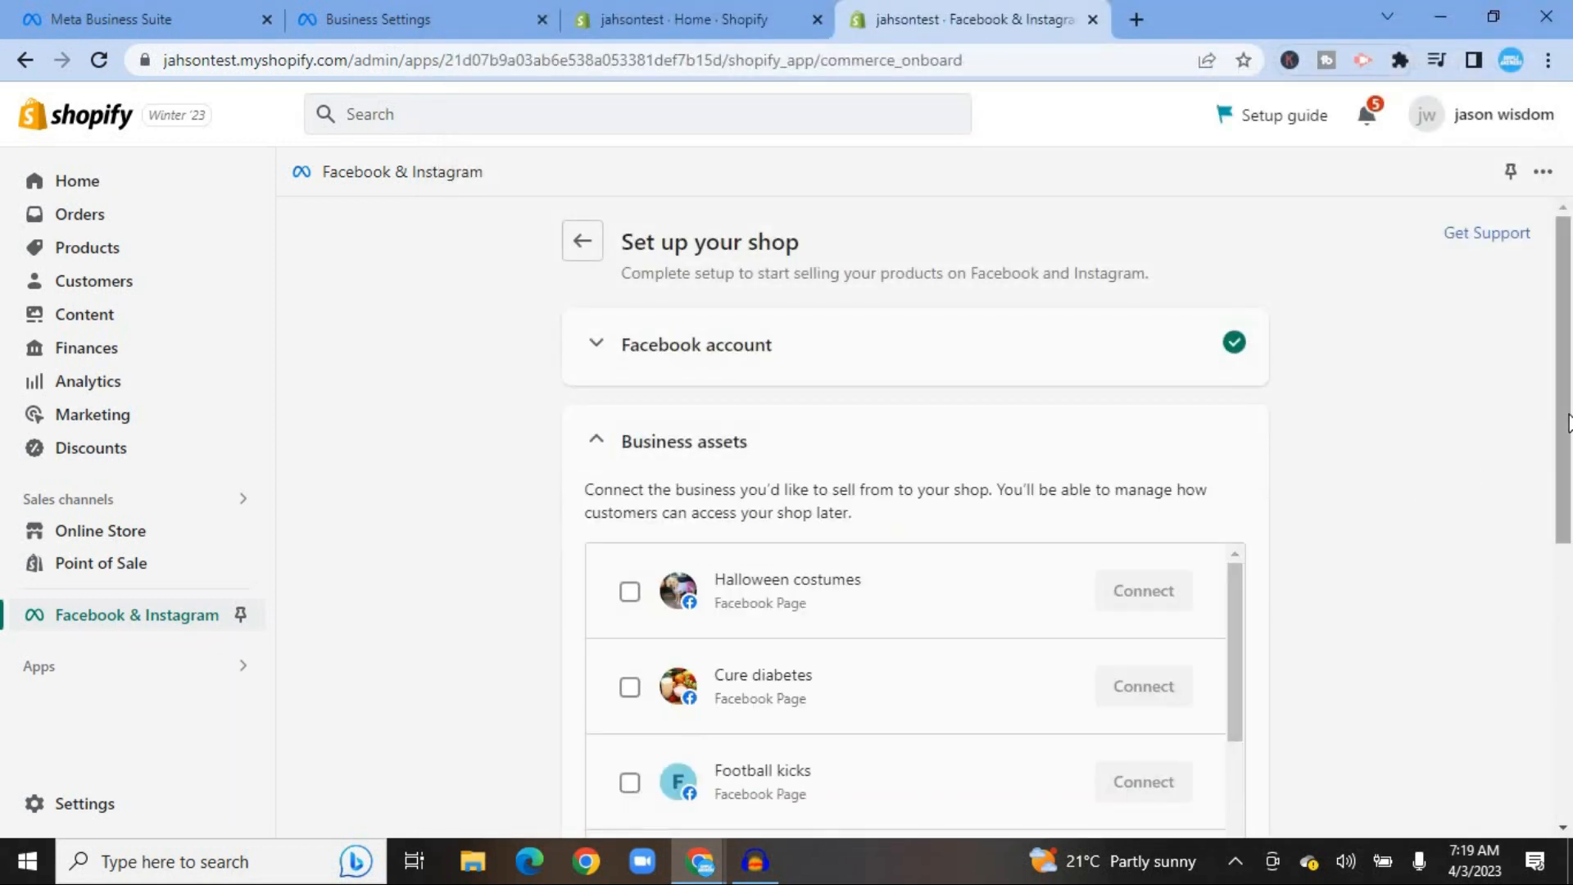
Connect the Football kicks Facebook Page as the business asset and link it to the Simple Answers business account.
{"action": "scroll", "coordinate": [1251, 479], "scroll_direction": "down", "scroll_amount": 2}
{"action": "left_click_drag", "start_coordinate": [1230, 465], "coordinate": [1232, 578]}
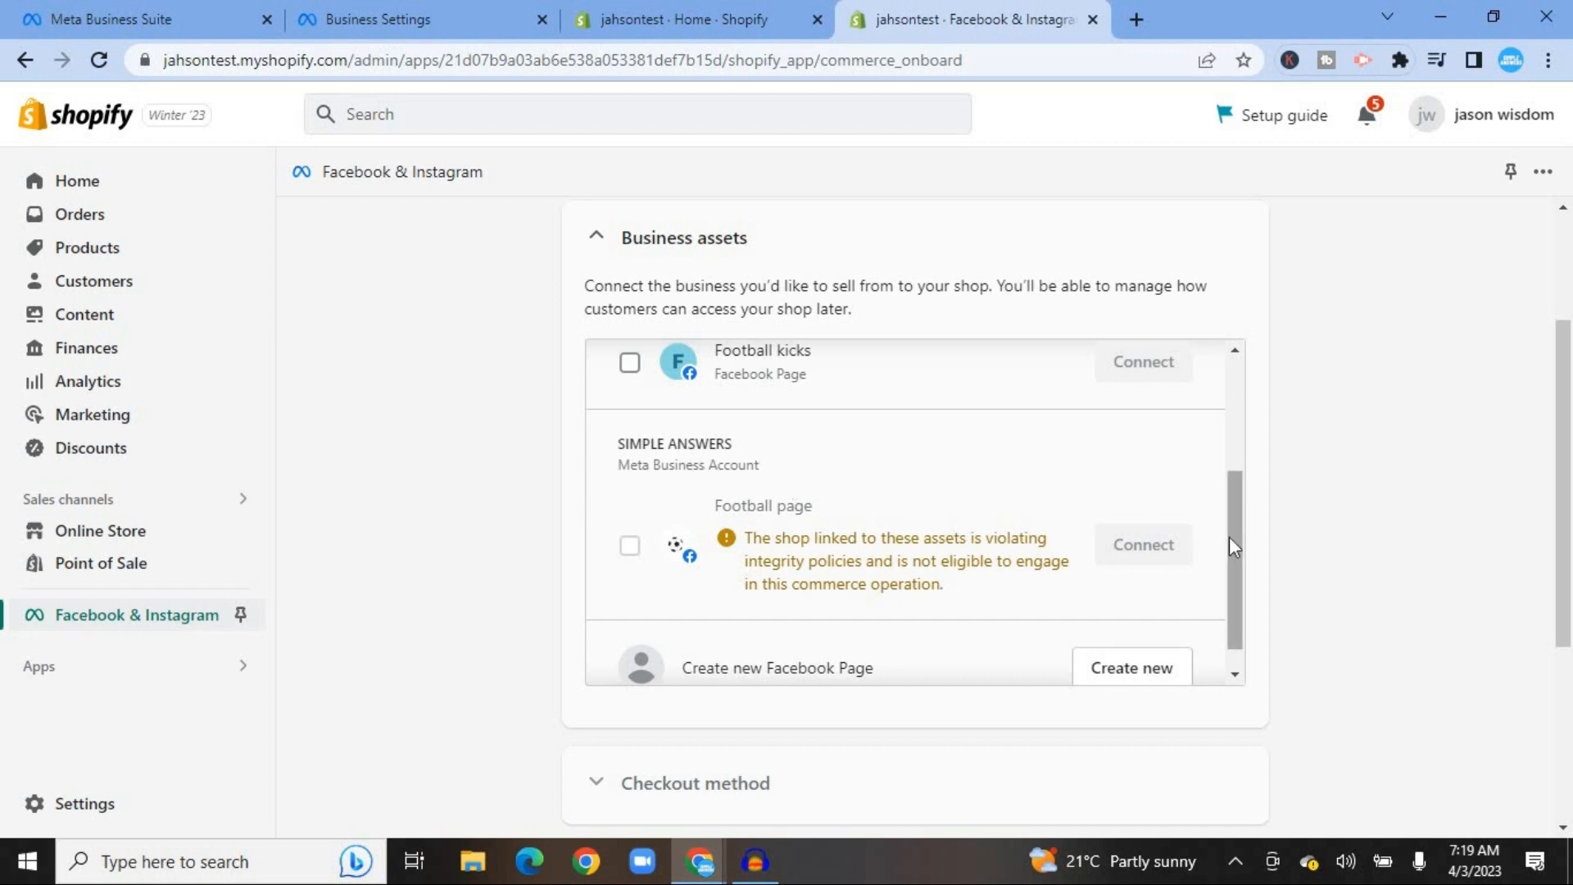
{"action": "left_click_drag", "start_coordinate": [1229, 545], "coordinate": [1231, 662]}
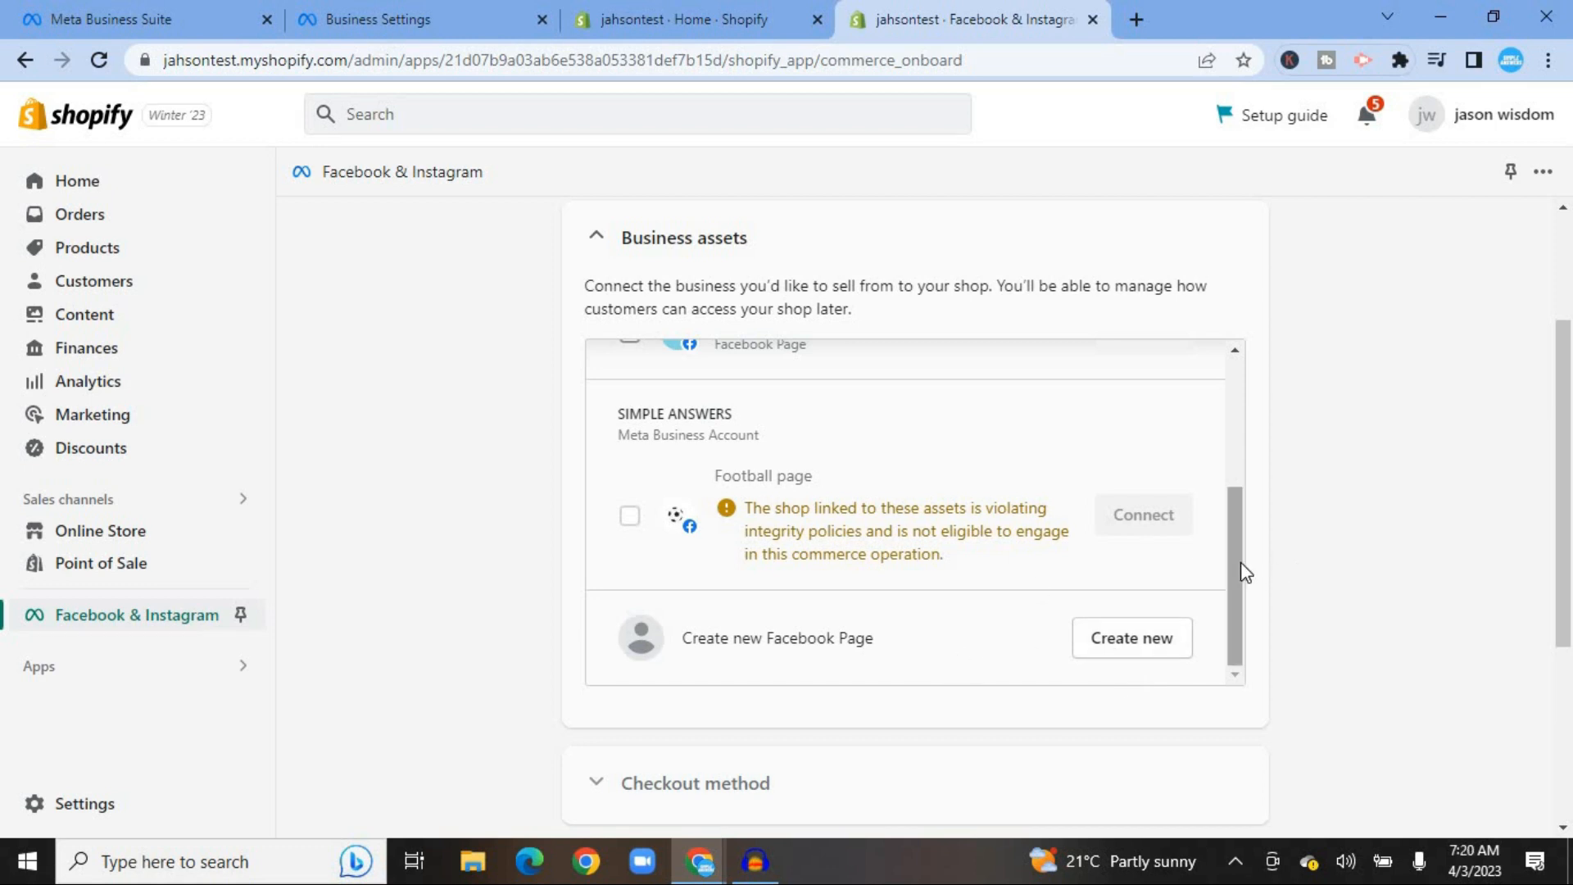
{"action": "scroll", "coordinate": [1240, 544], "scroll_direction": "up", "scroll_amount": 1}
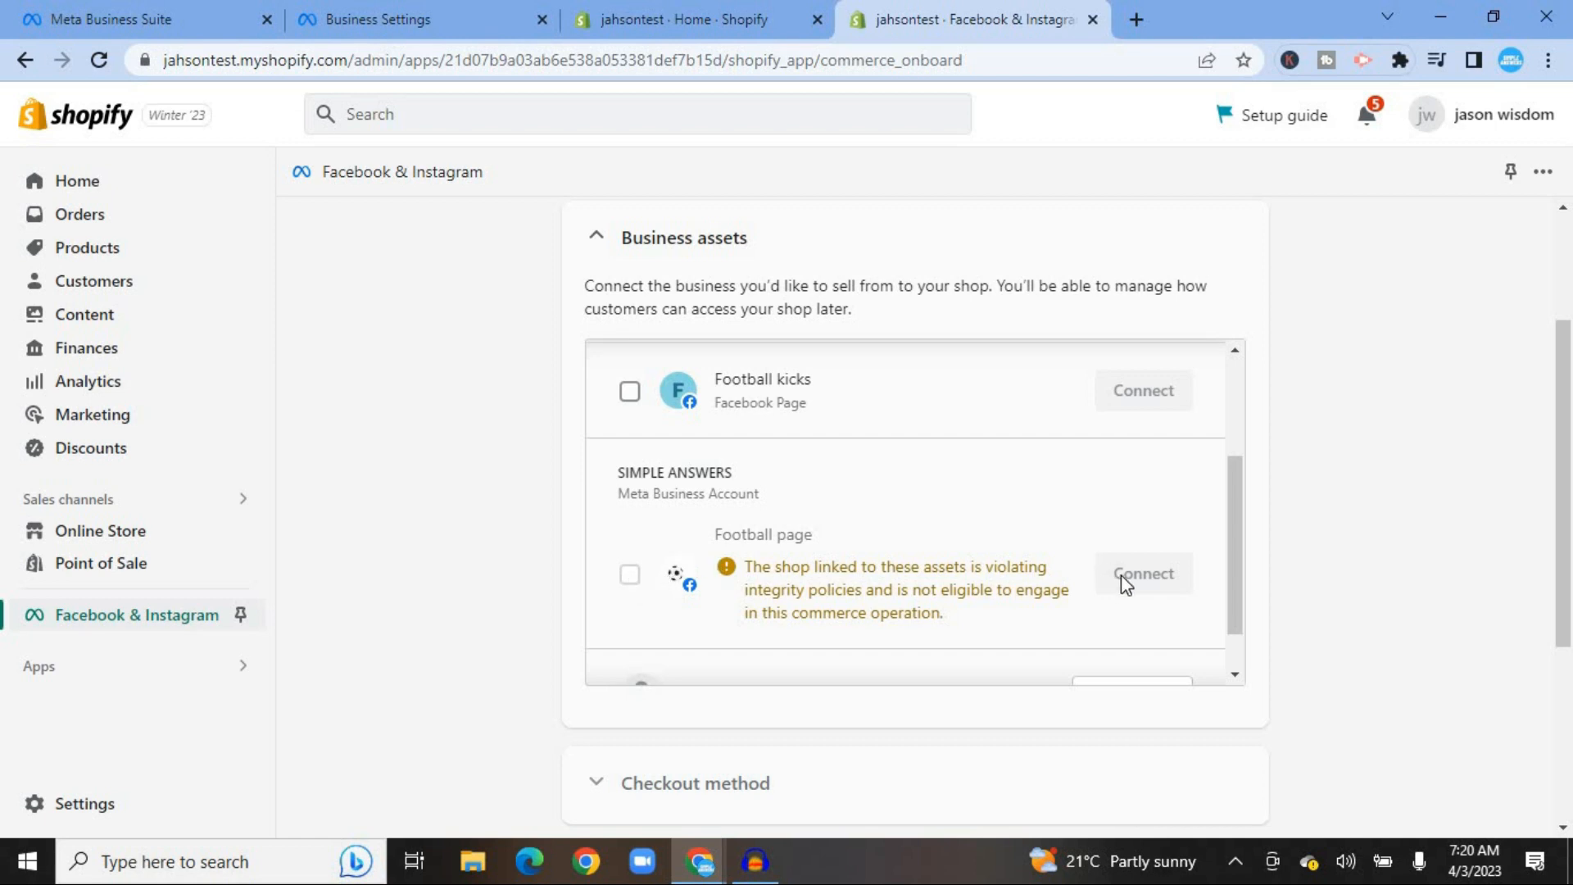
{"action": "left_click", "coordinate": [629, 391]}
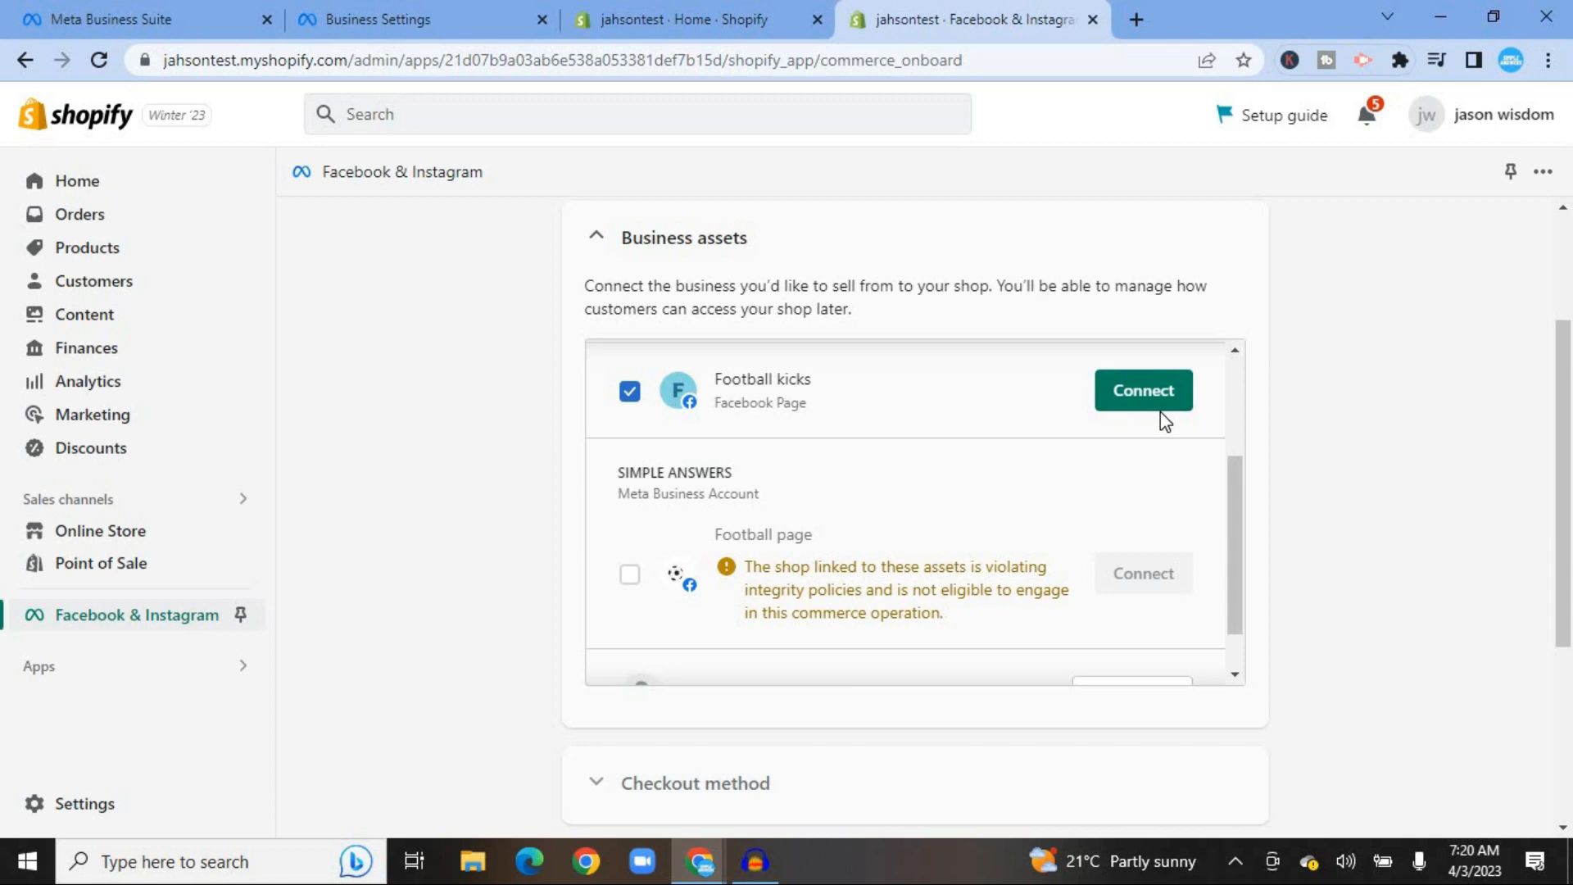
{"action": "left_click", "coordinate": [1166, 391]}
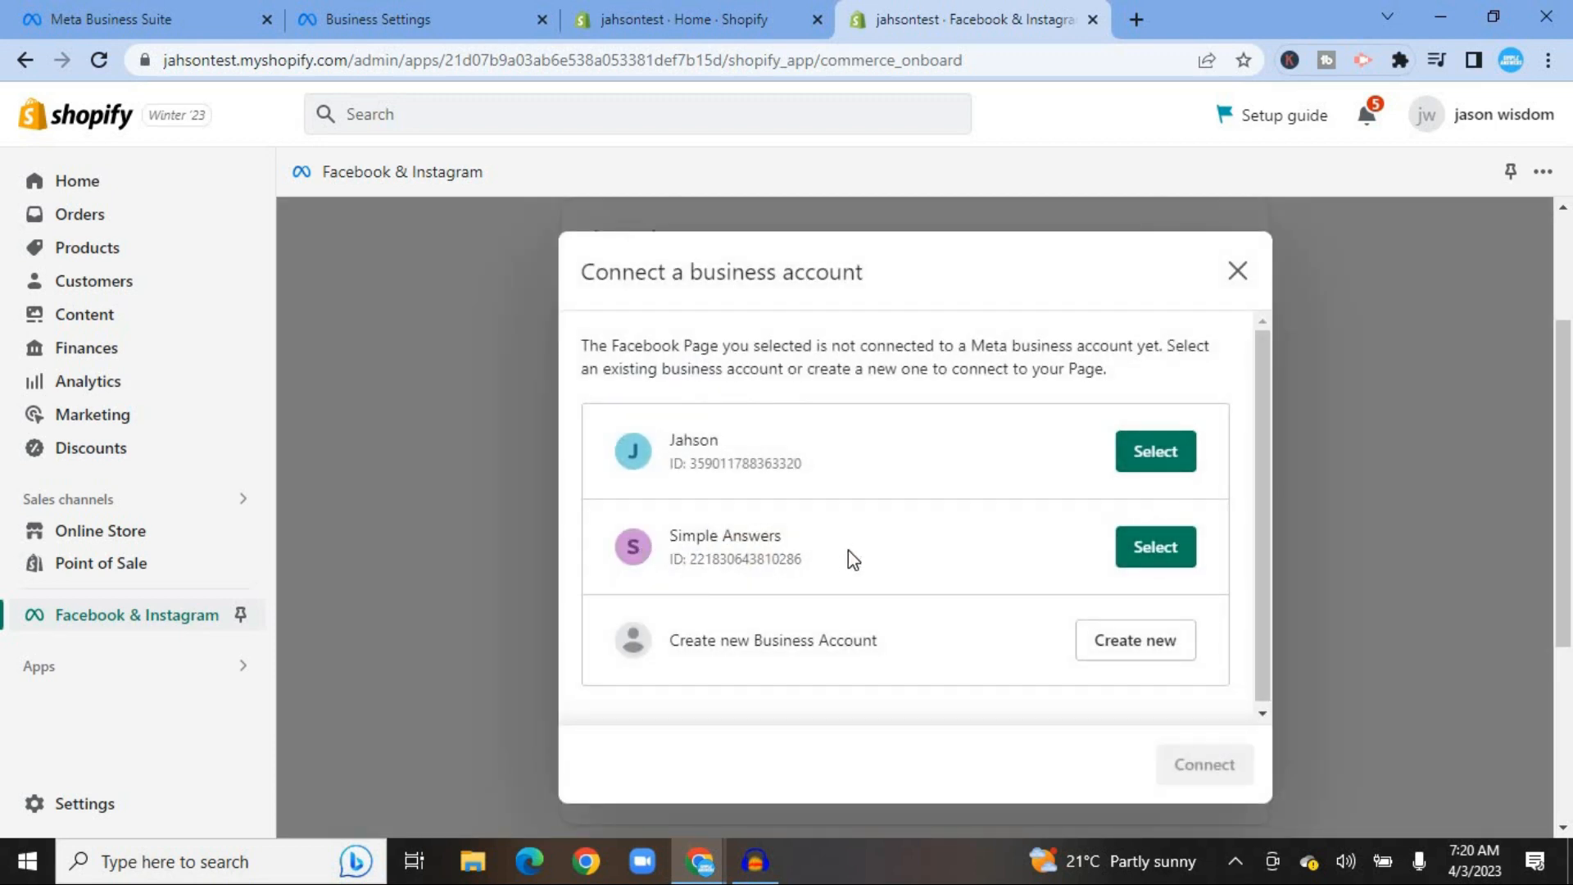
{"action": "left_click", "coordinate": [1145, 551]}
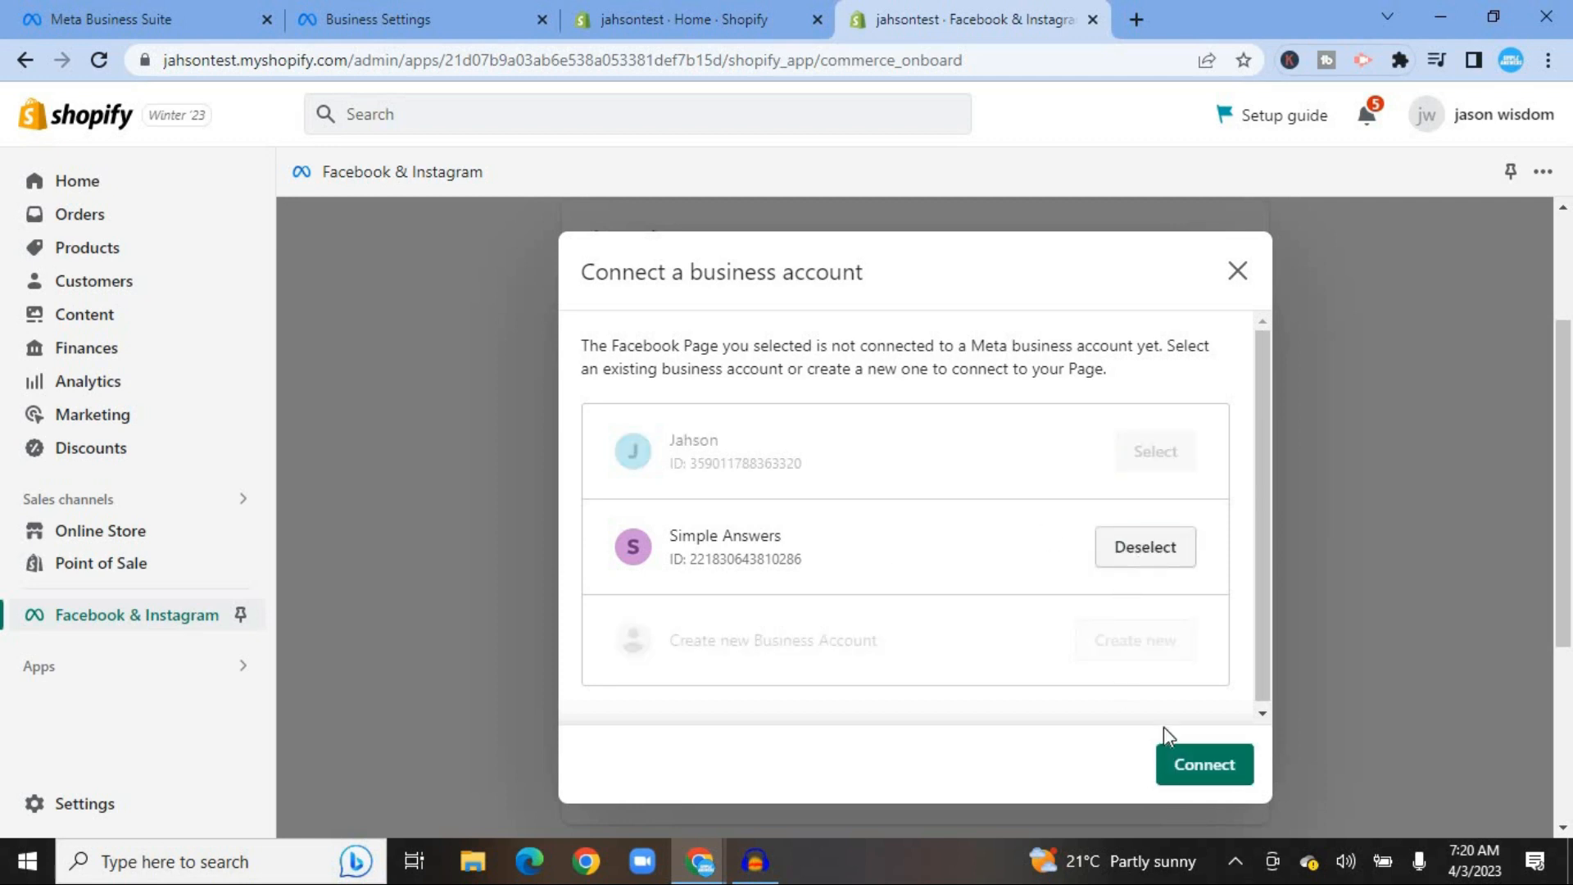
{"action": "left_click", "coordinate": [1202, 766]}
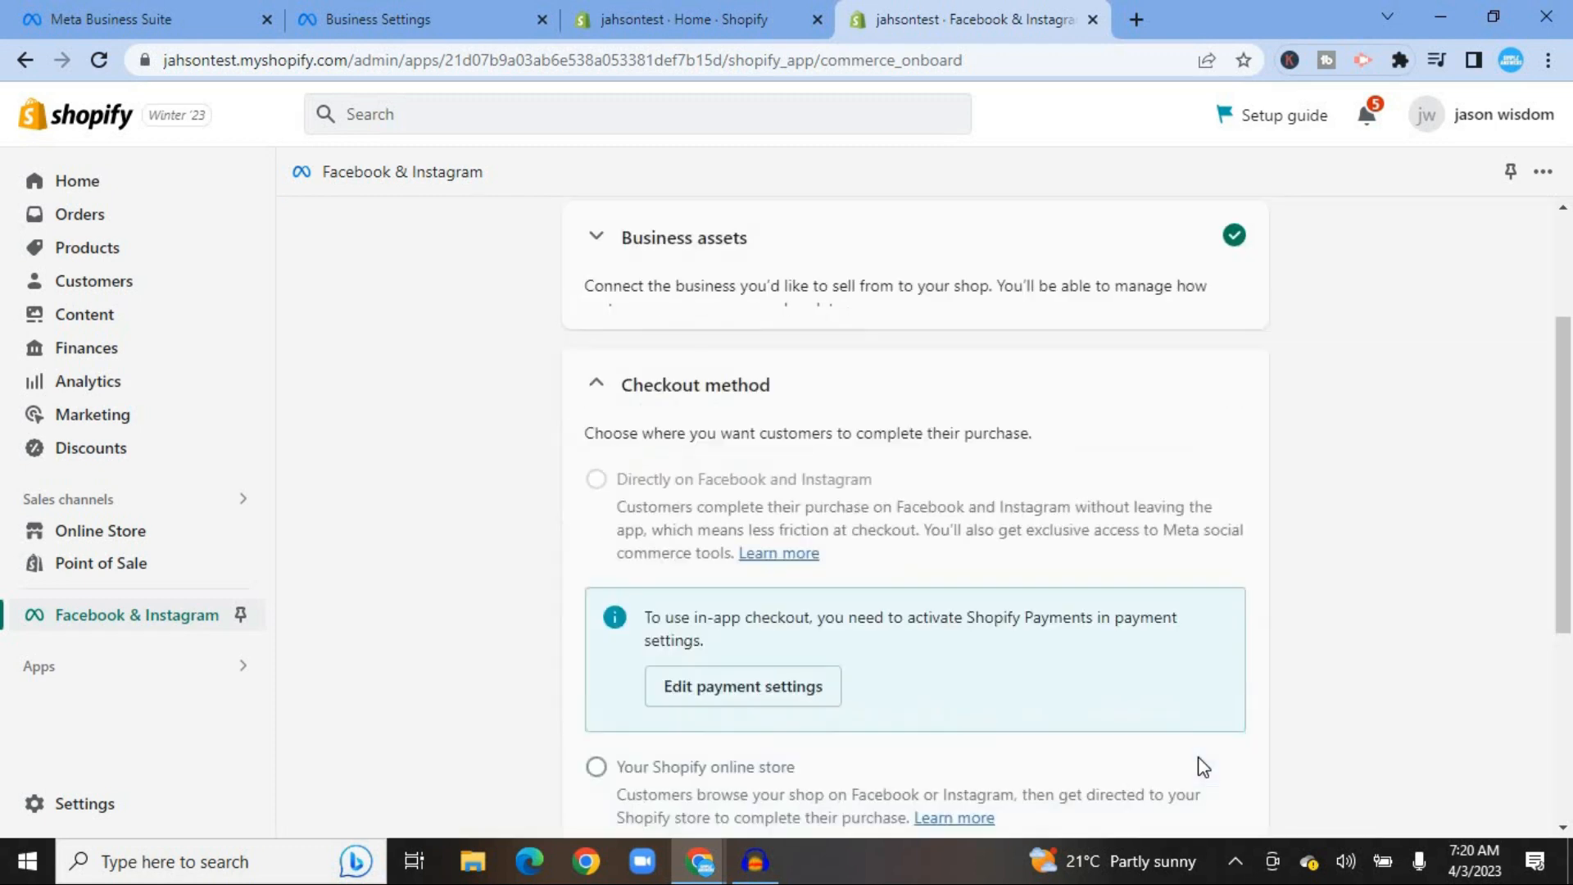
Set the checkout method to Your Shopify online store and save it.
{"action": "scroll", "coordinate": [814, 633], "scroll_direction": "down", "scroll_amount": 3}
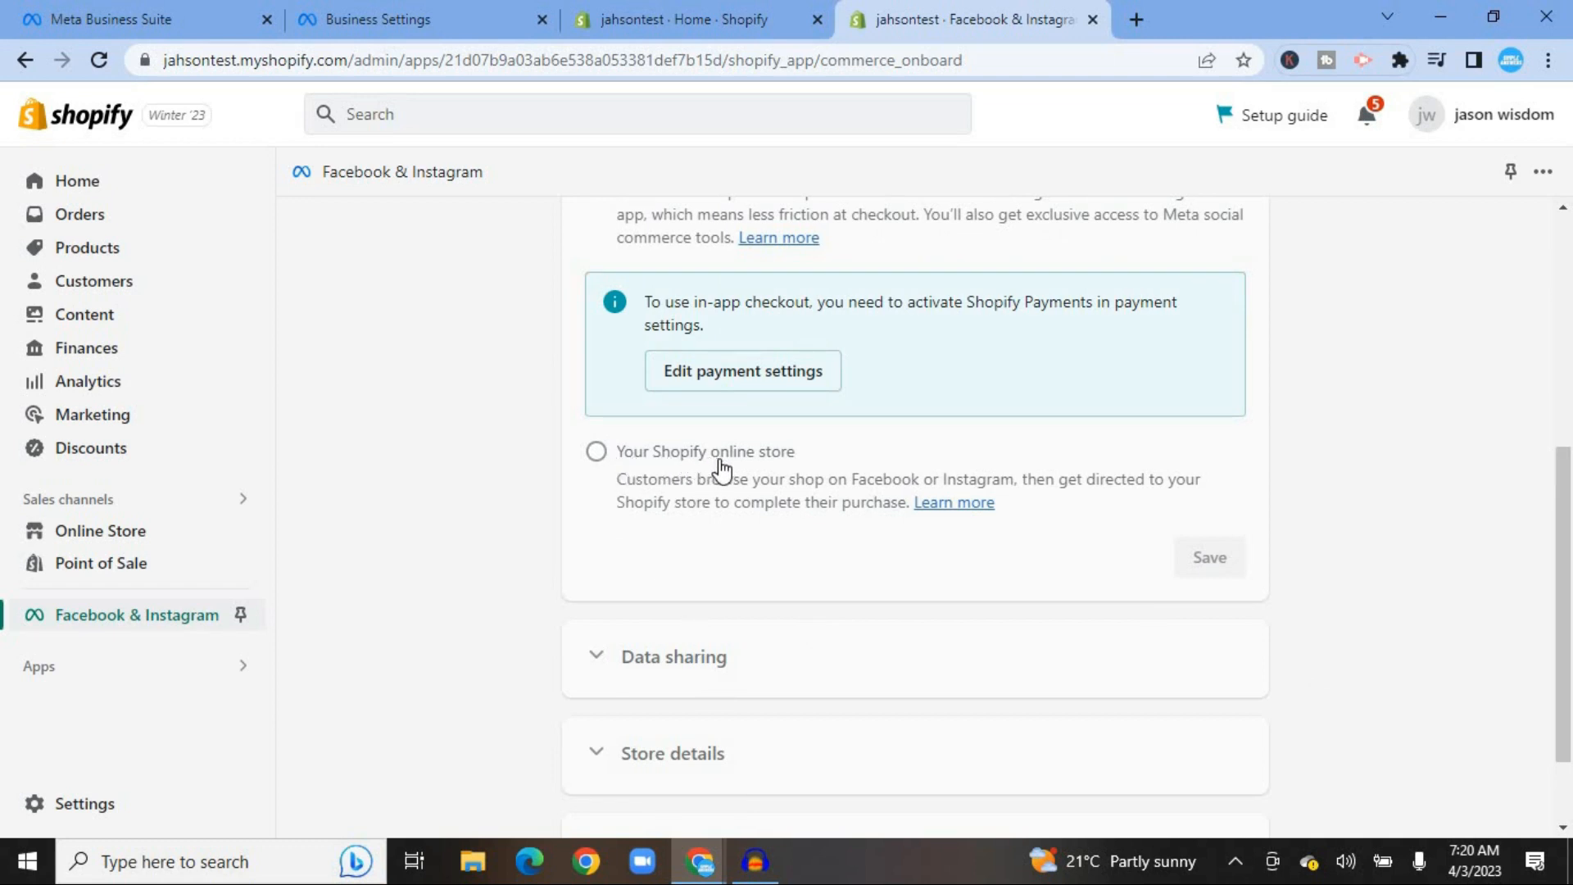
{"action": "left_click", "coordinate": [597, 451]}
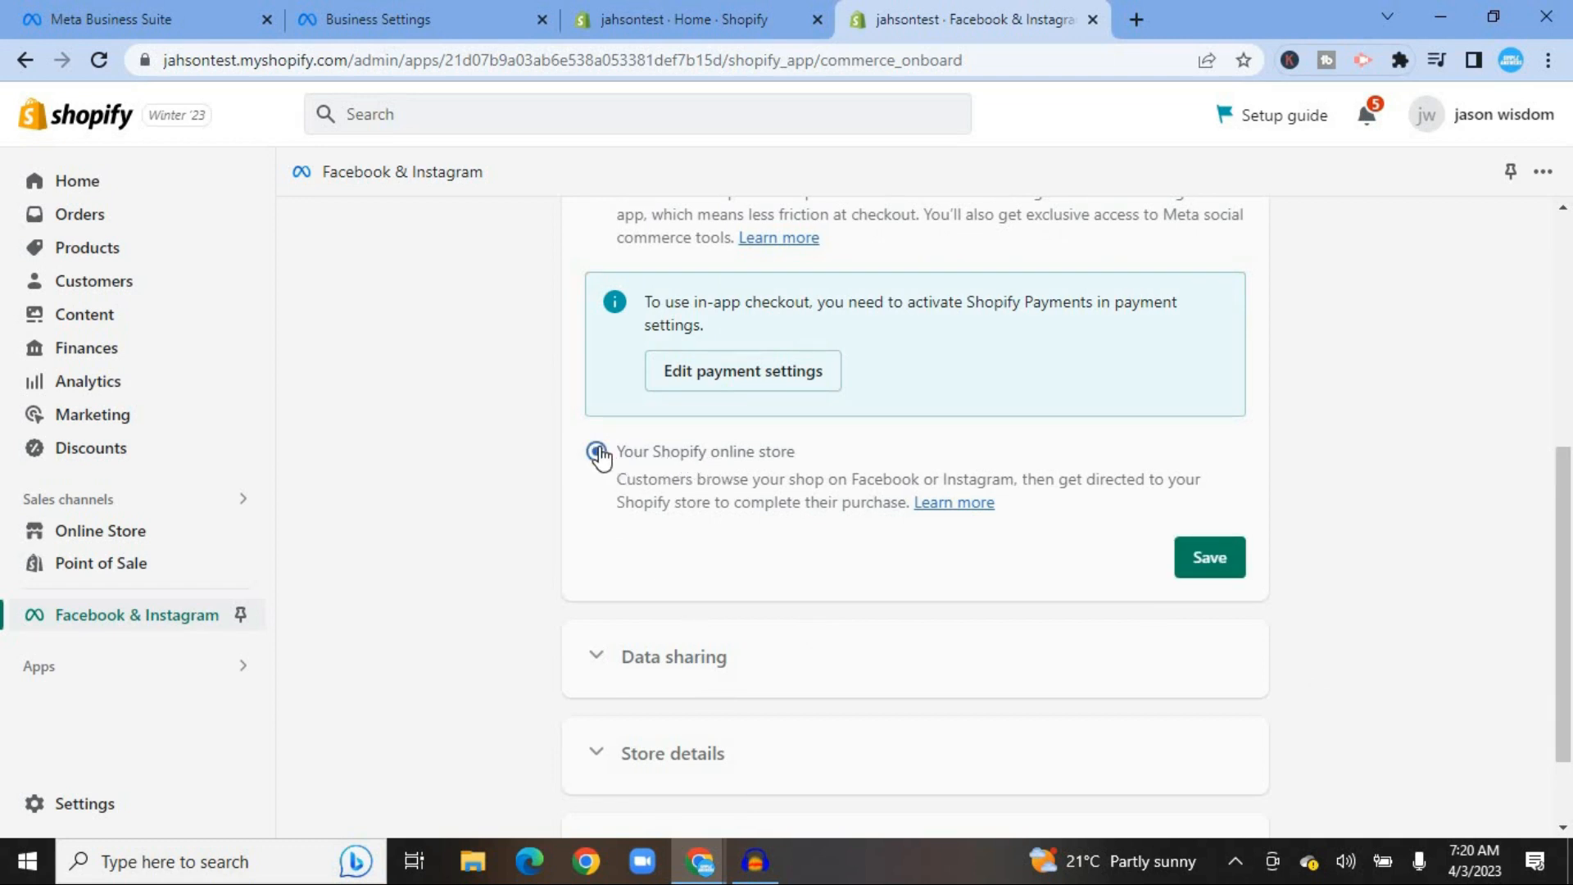
{"action": "left_click", "coordinate": [1206, 568]}
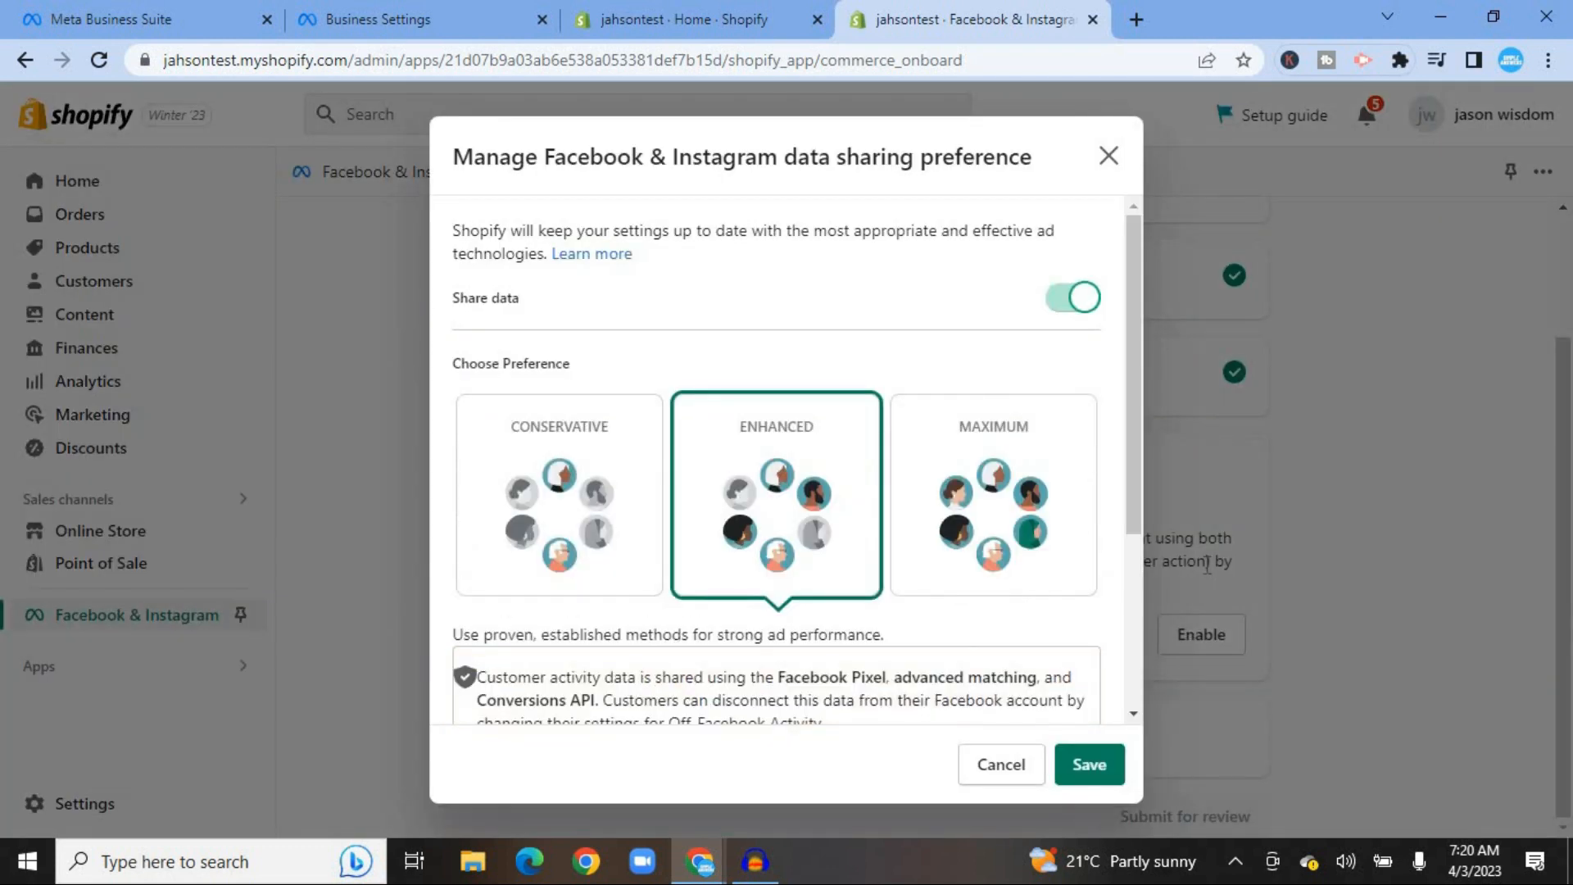
Save the data sharing preference as Maximum and connect Simple Answers's Pixel1 to track customer behavior.
{"action": "left_click_drag", "start_coordinate": [1129, 480], "coordinate": [1123, 557]}
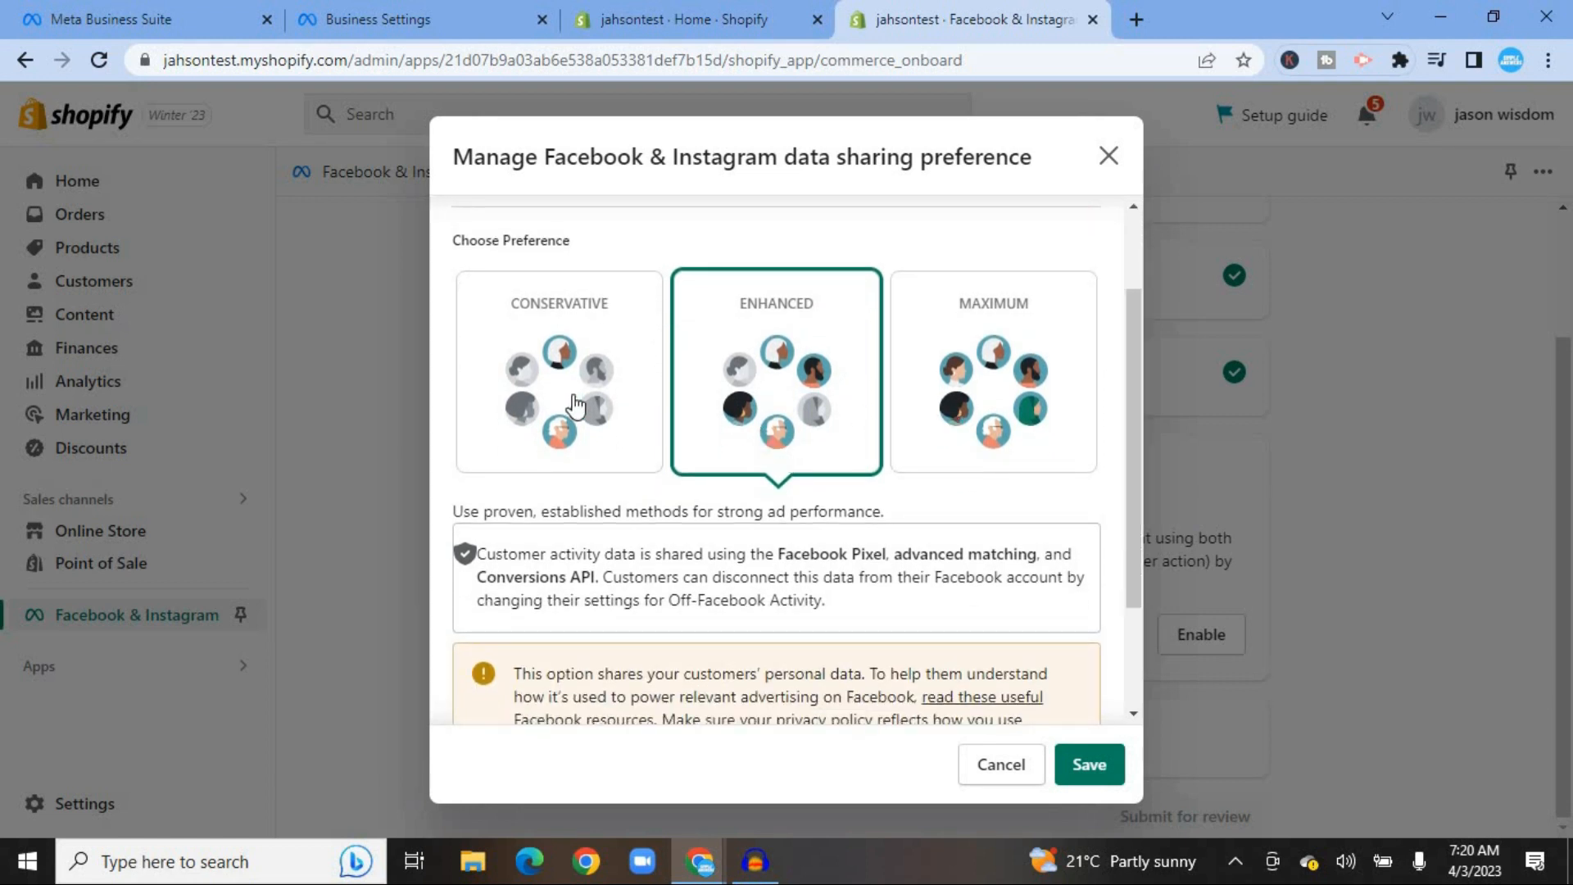
{"action": "left_click", "coordinate": [992, 357]}
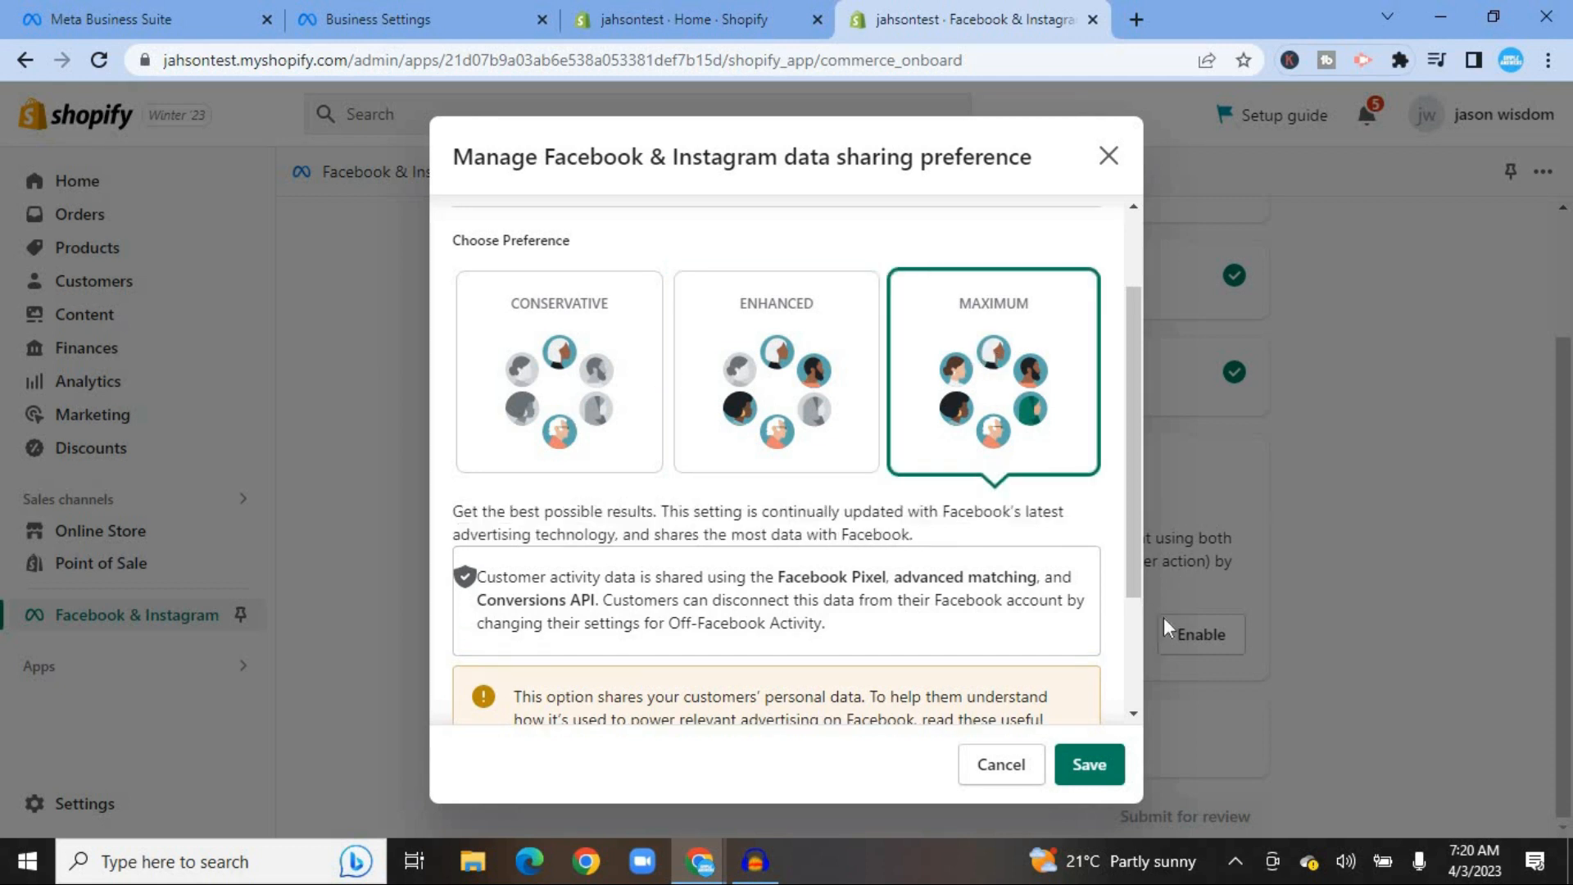
{"action": "left_click", "coordinate": [1096, 765]}
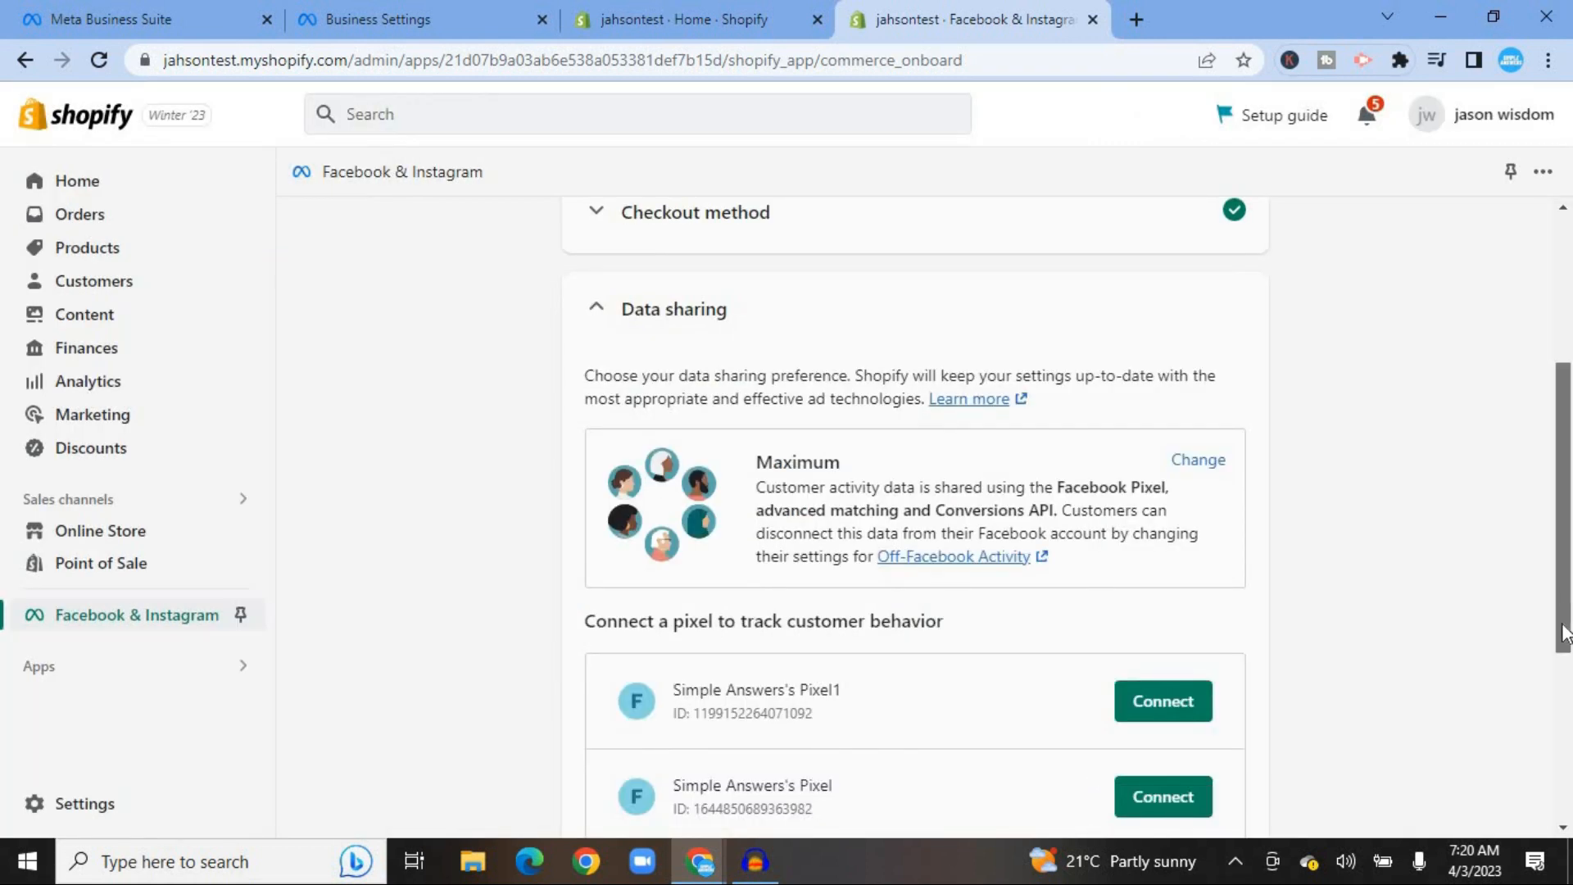
{"action": "left_click_drag", "start_coordinate": [1565, 539], "coordinate": [1565, 698]}
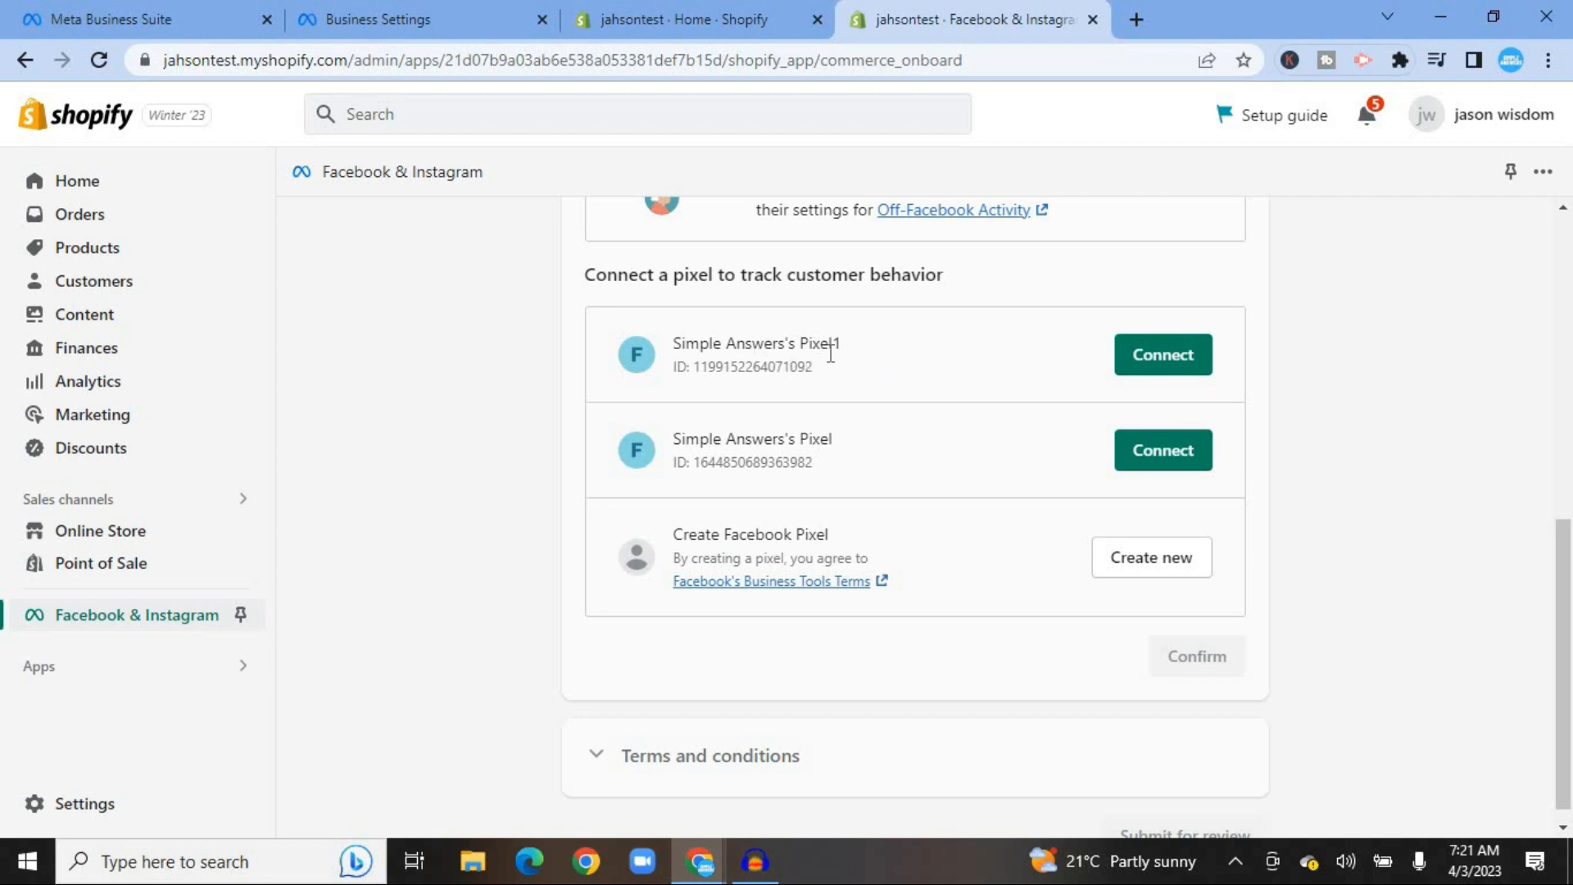
{"action": "left_click", "coordinate": [1185, 354]}
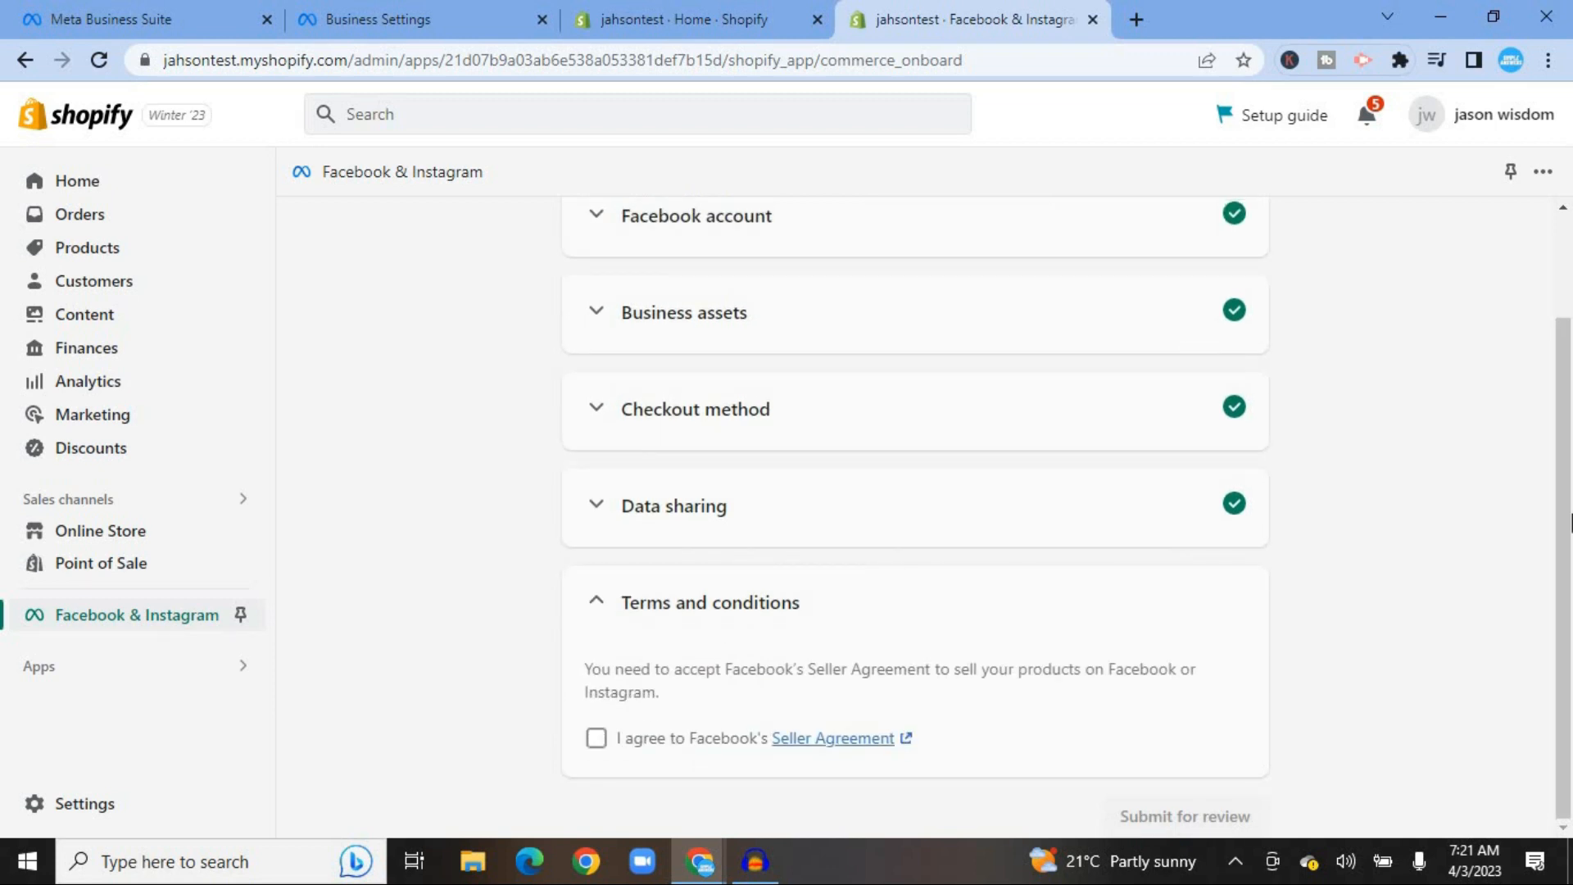
Agree to Facebook's Seller Agreement and submit the shop setup for review.
{"action": "left_click", "coordinate": [601, 741]}
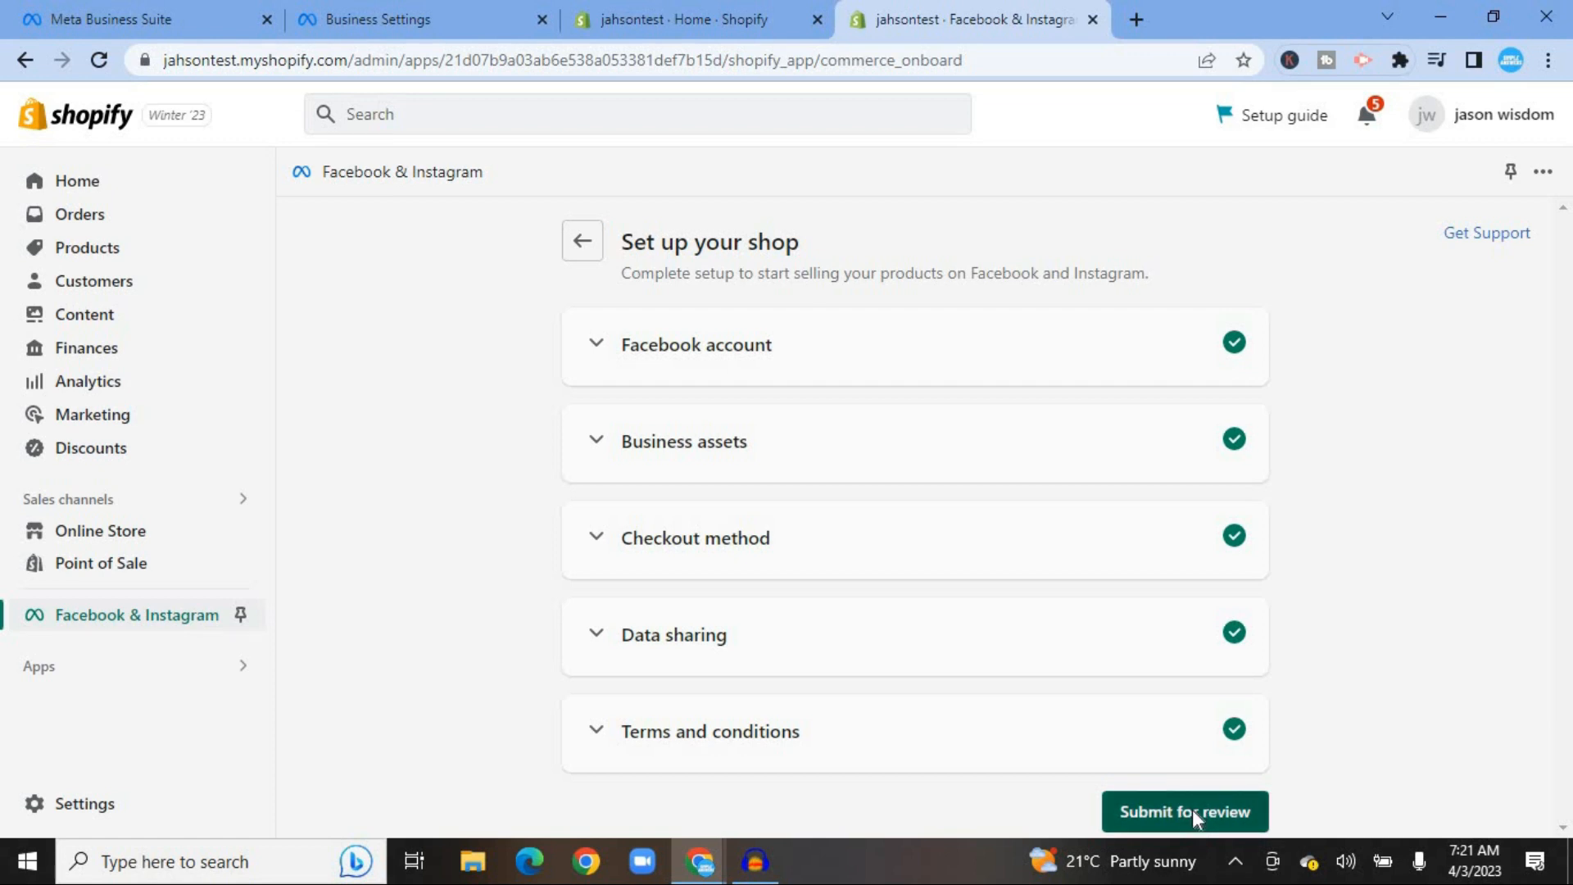
{"action": "left_click", "coordinate": [1192, 810]}
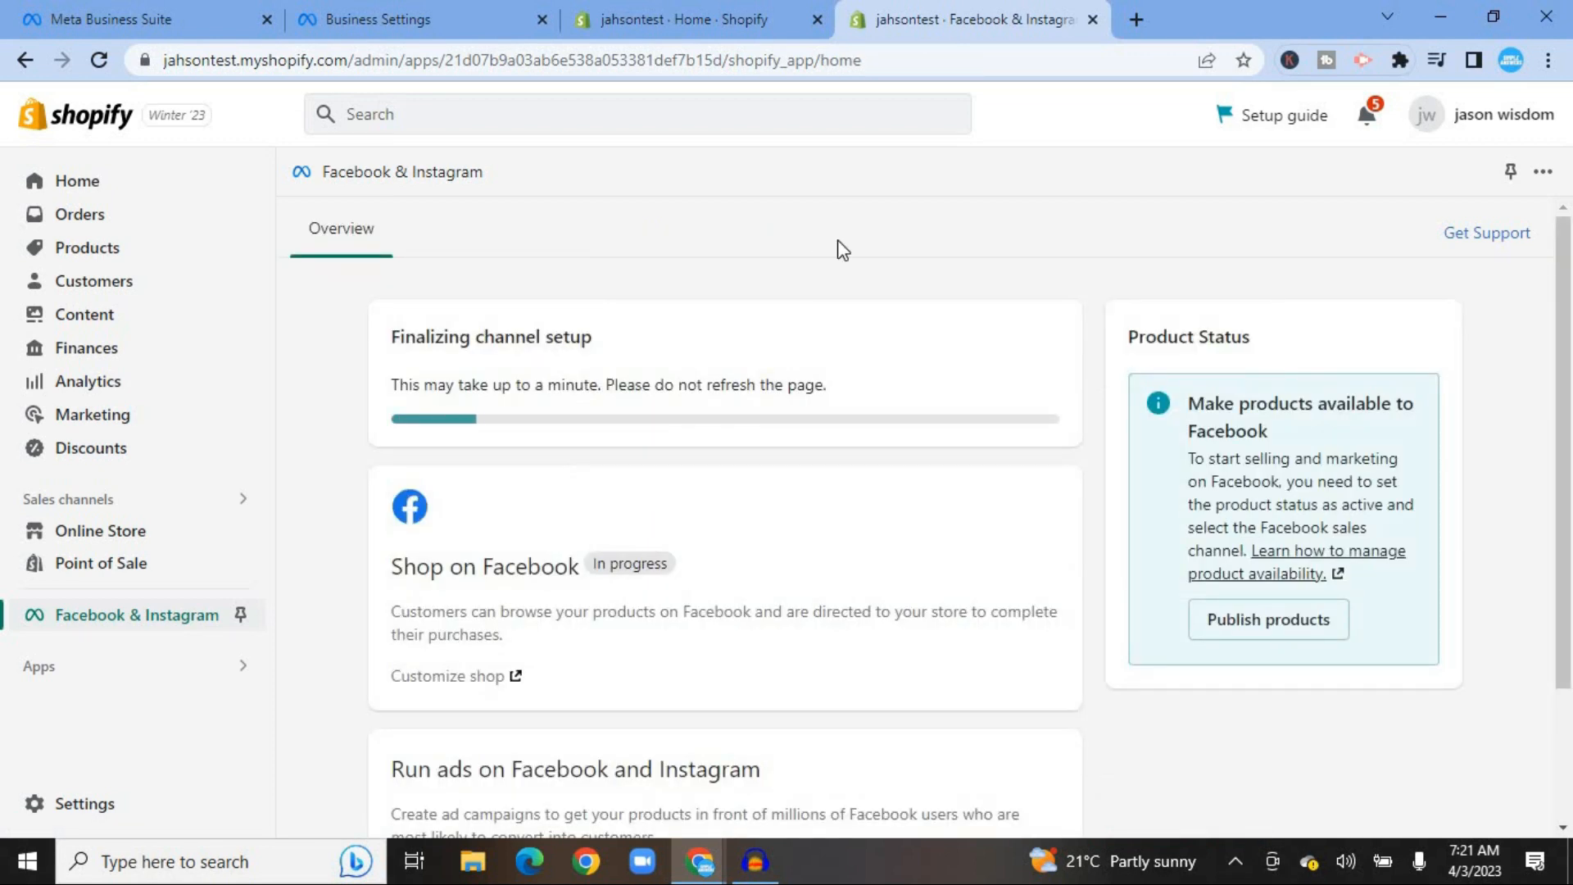
In Business Settings, mark the Shopify setup as completed and continue to connection verification, then switch back to Shopify's Facebook & Instagram page.
{"action": "left_click", "coordinate": [372, 23]}
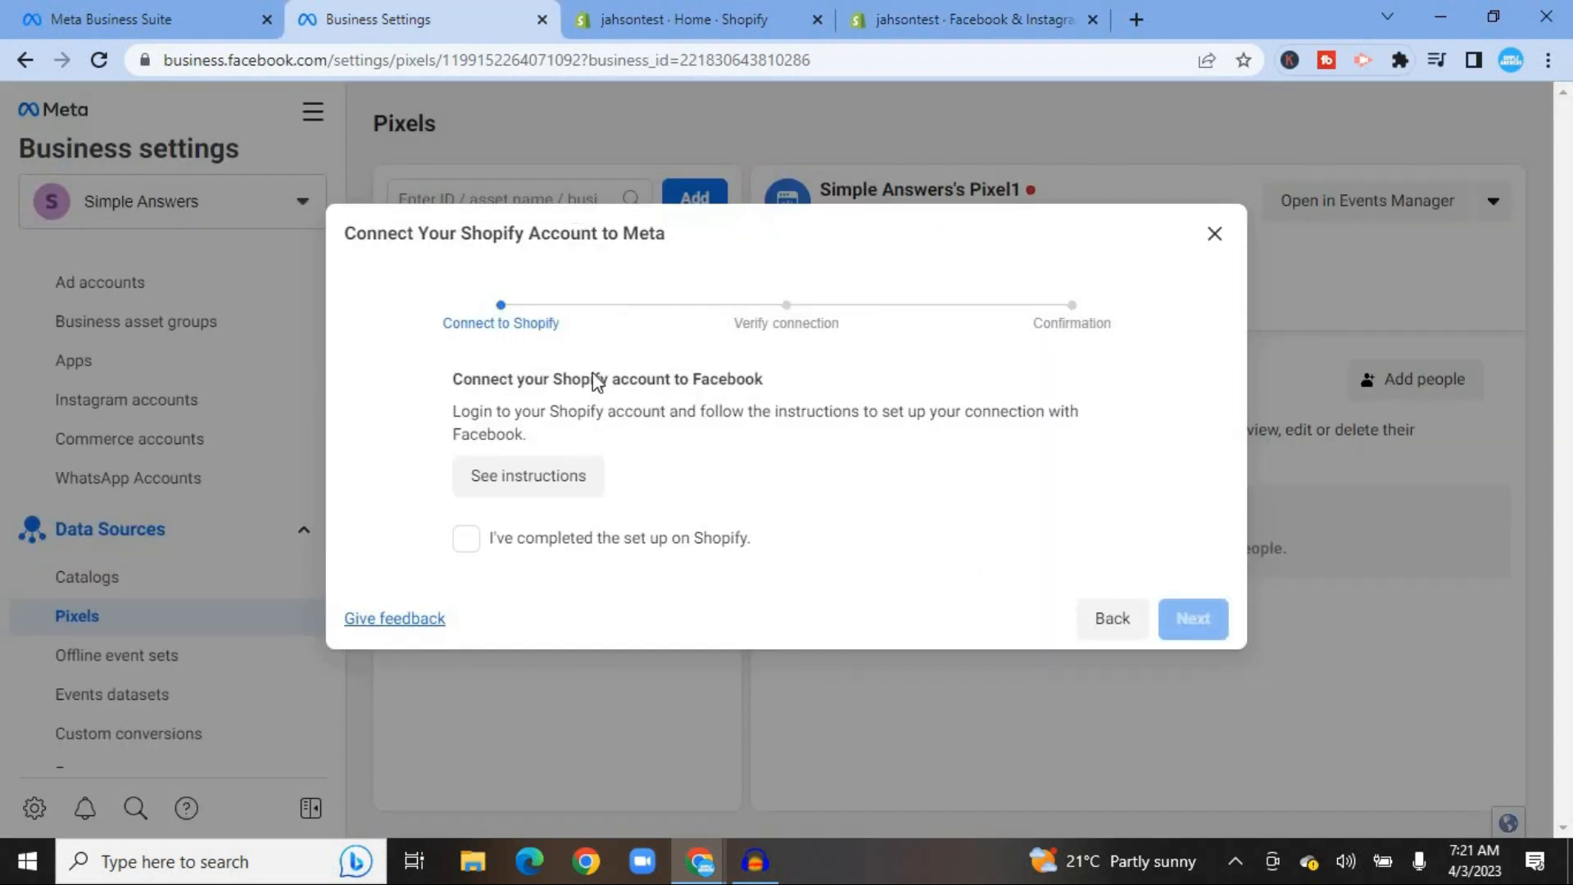
{"action": "left_click", "coordinate": [467, 541]}
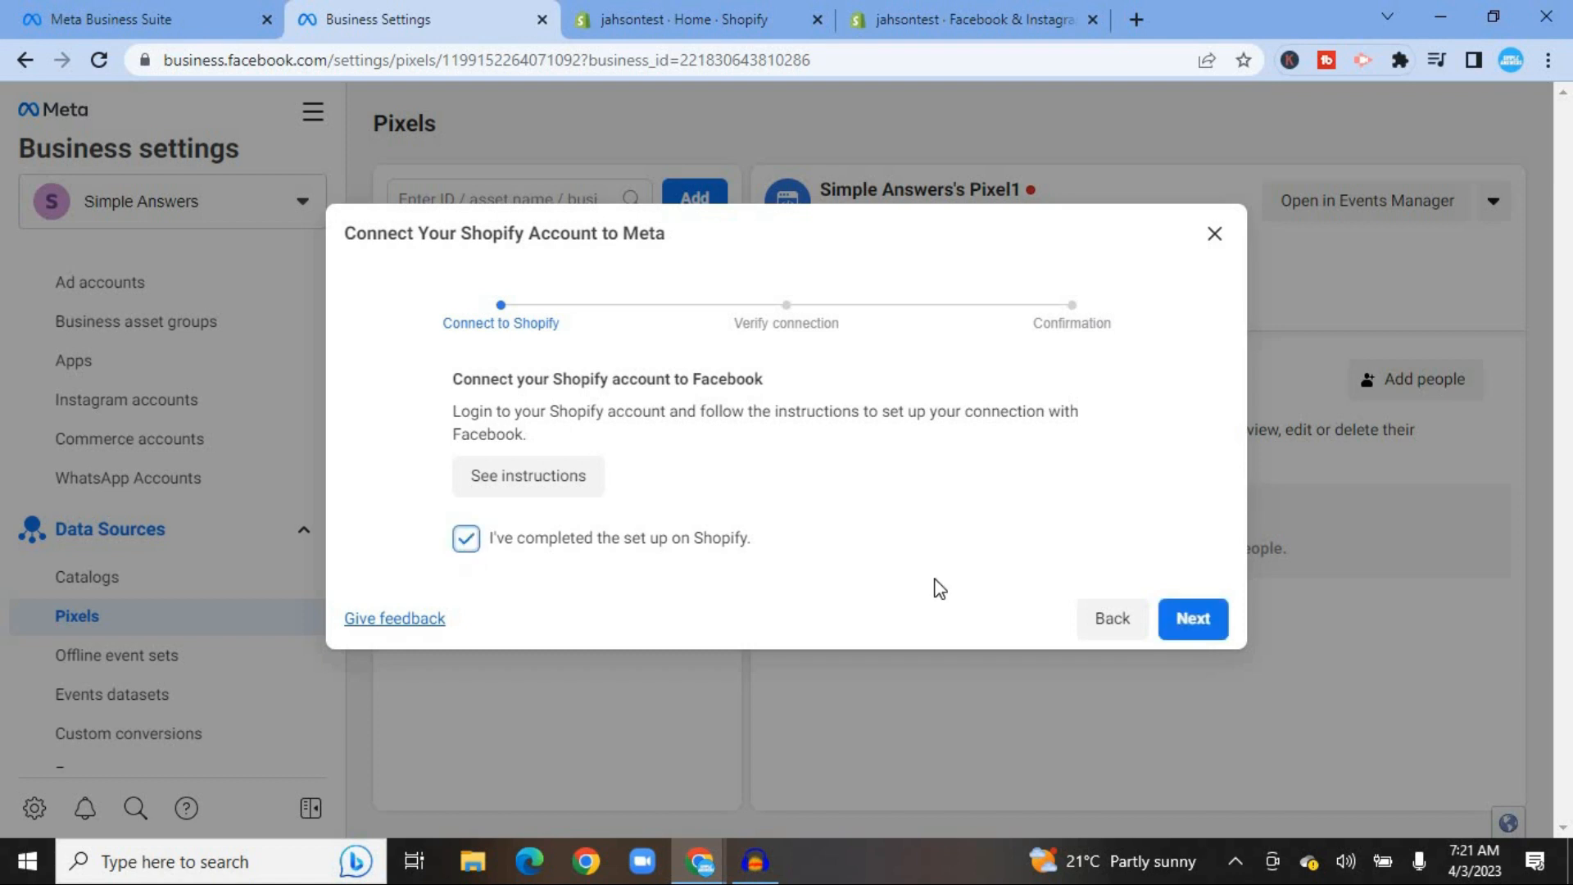
{"action": "left_click", "coordinate": [1195, 621]}
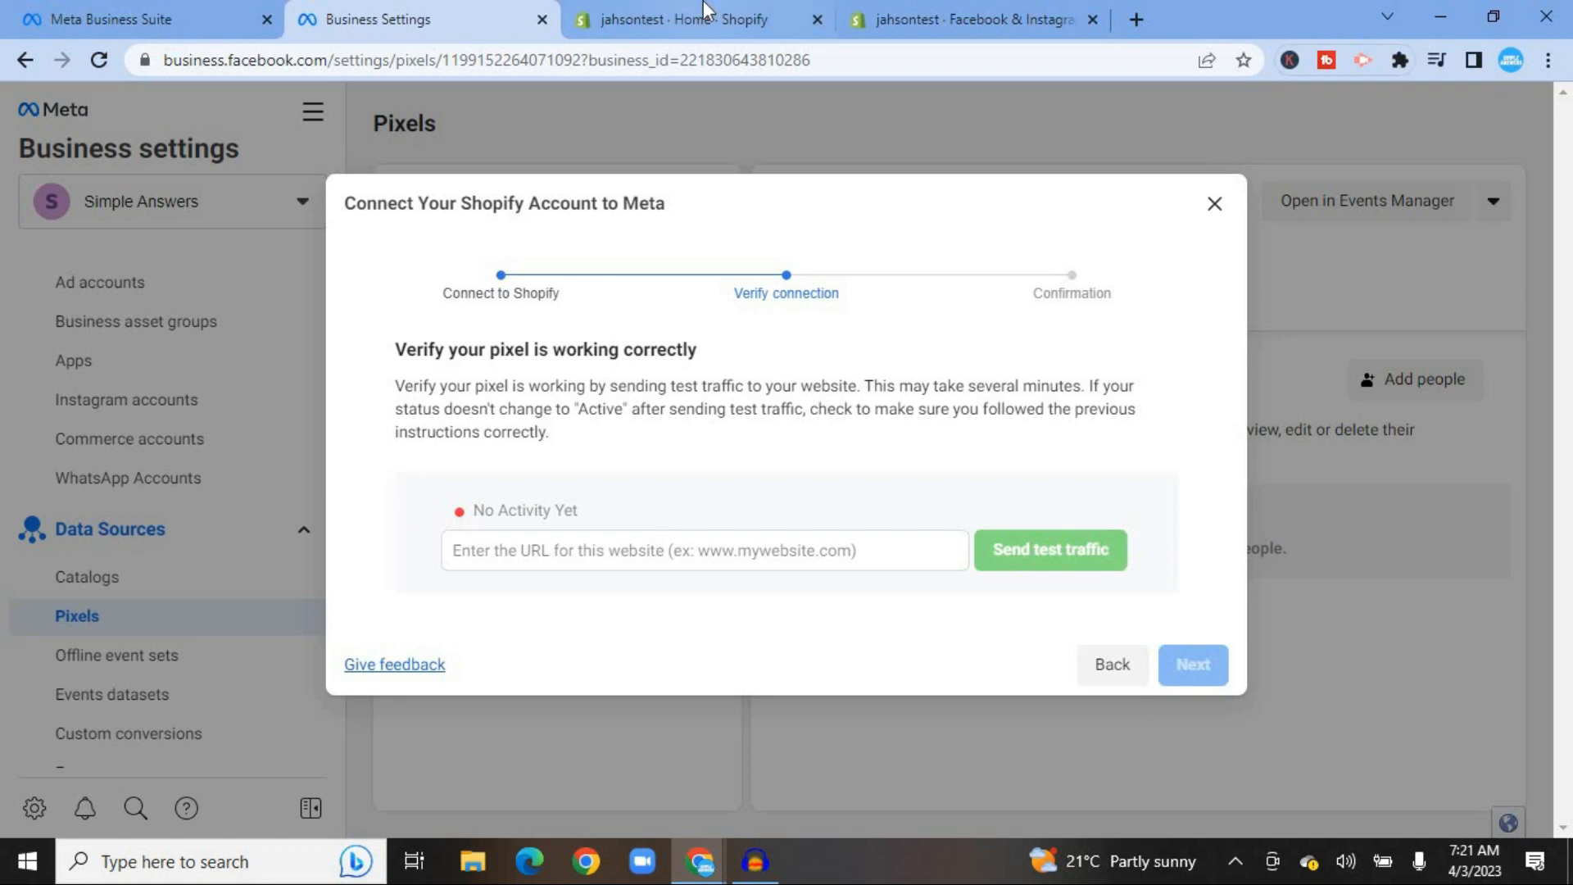
{"action": "left_click", "coordinate": [978, 10]}
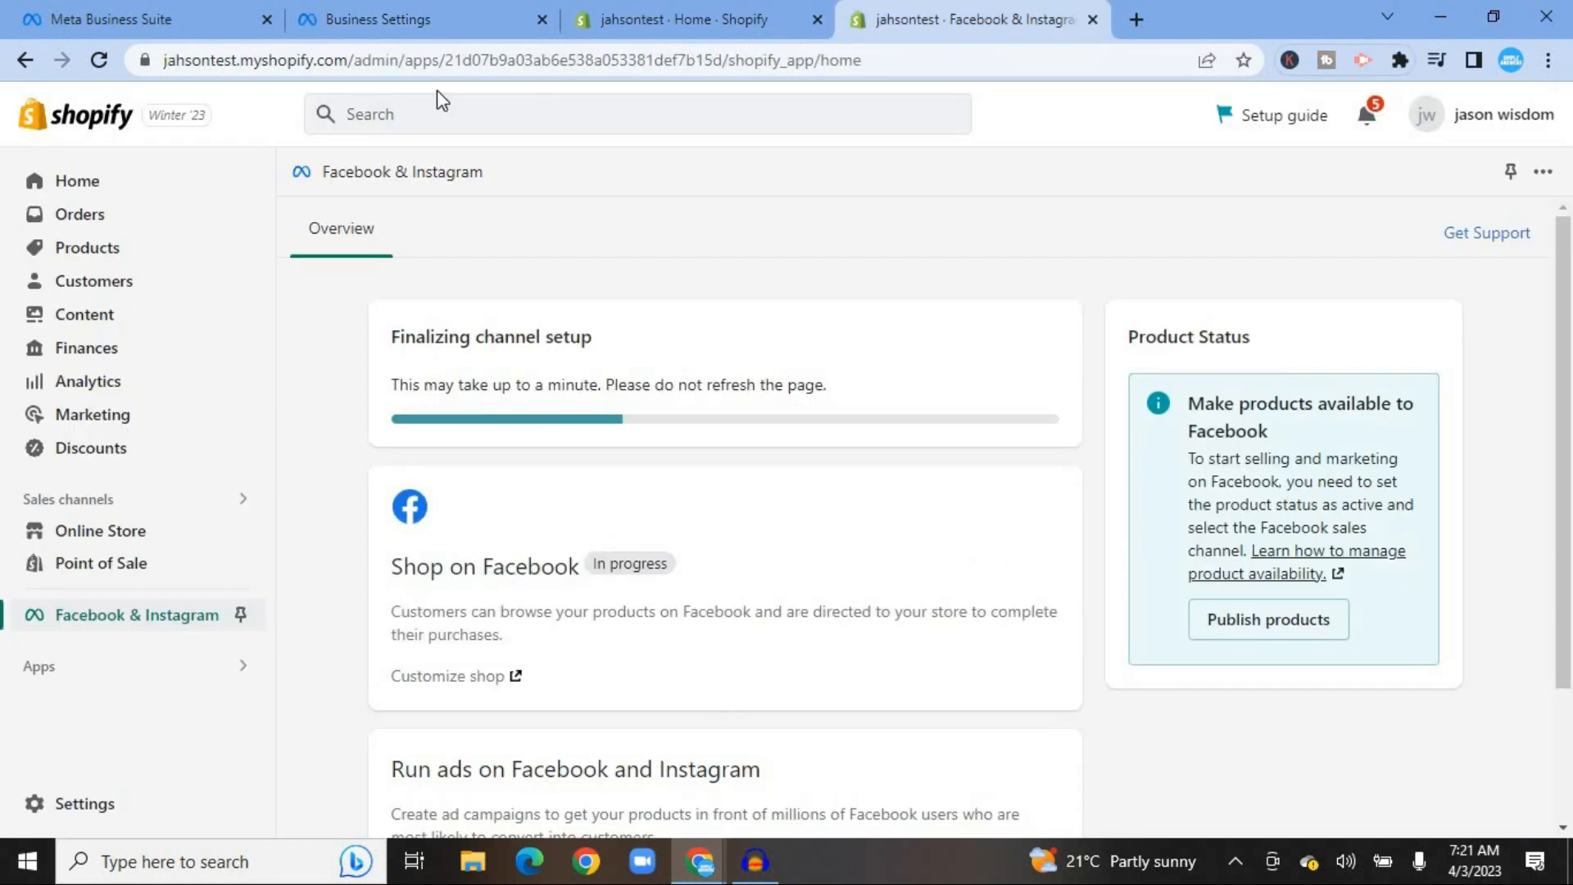
{"action": "left_click_drag", "start_coordinate": [350, 59], "coordinate": [168, 60]}
{"action": "right_click", "coordinate": [293, 66]}
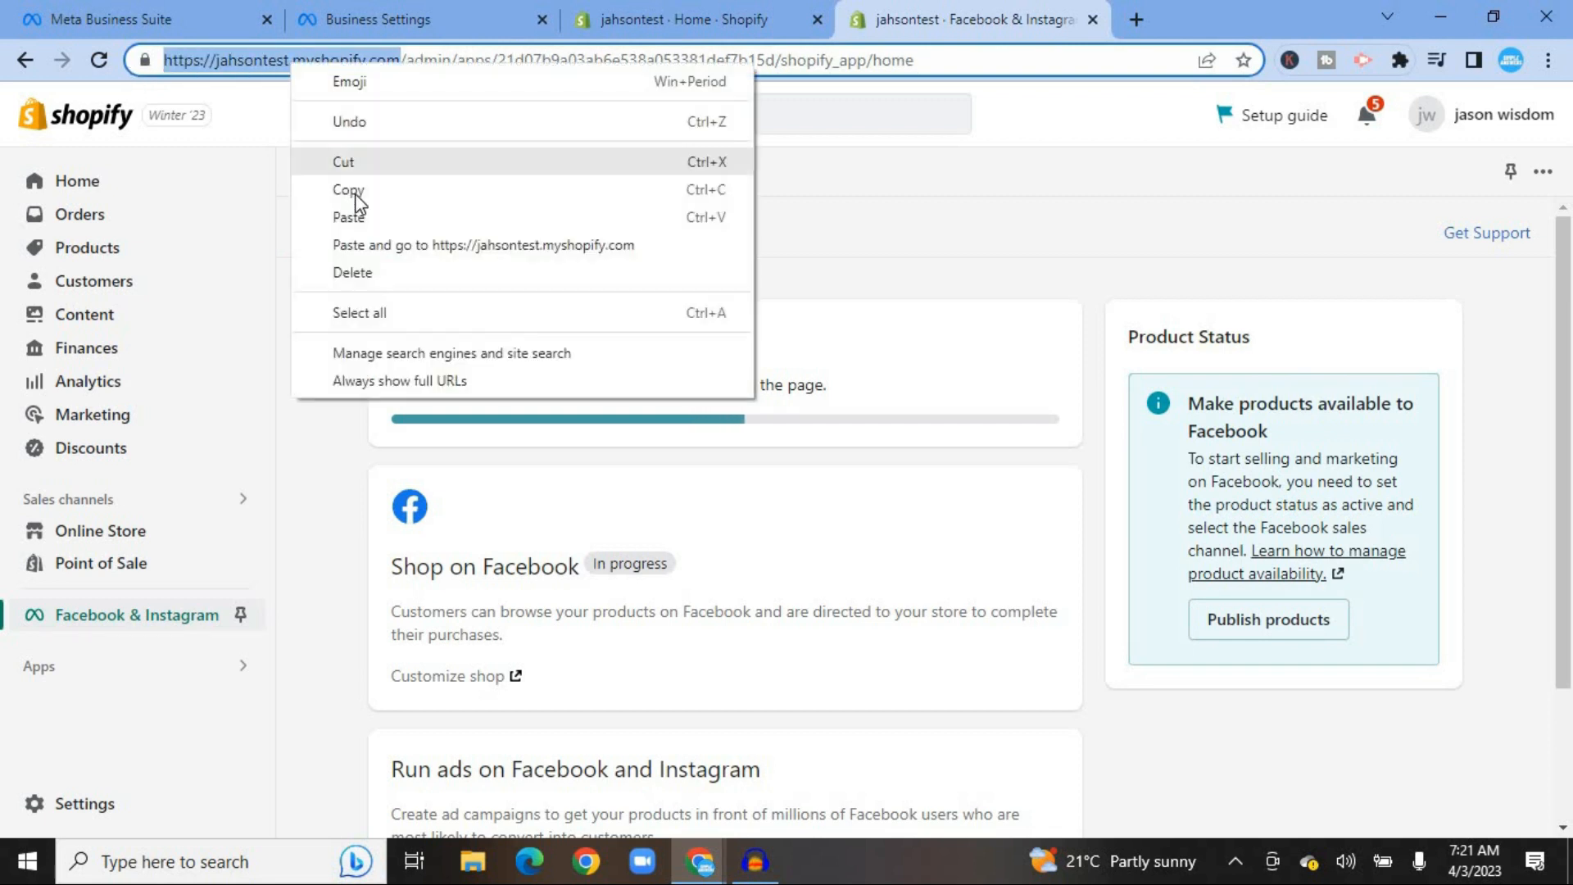
{"action": "left_click", "coordinate": [356, 194]}
{"action": "left_click", "coordinate": [416, 4]}
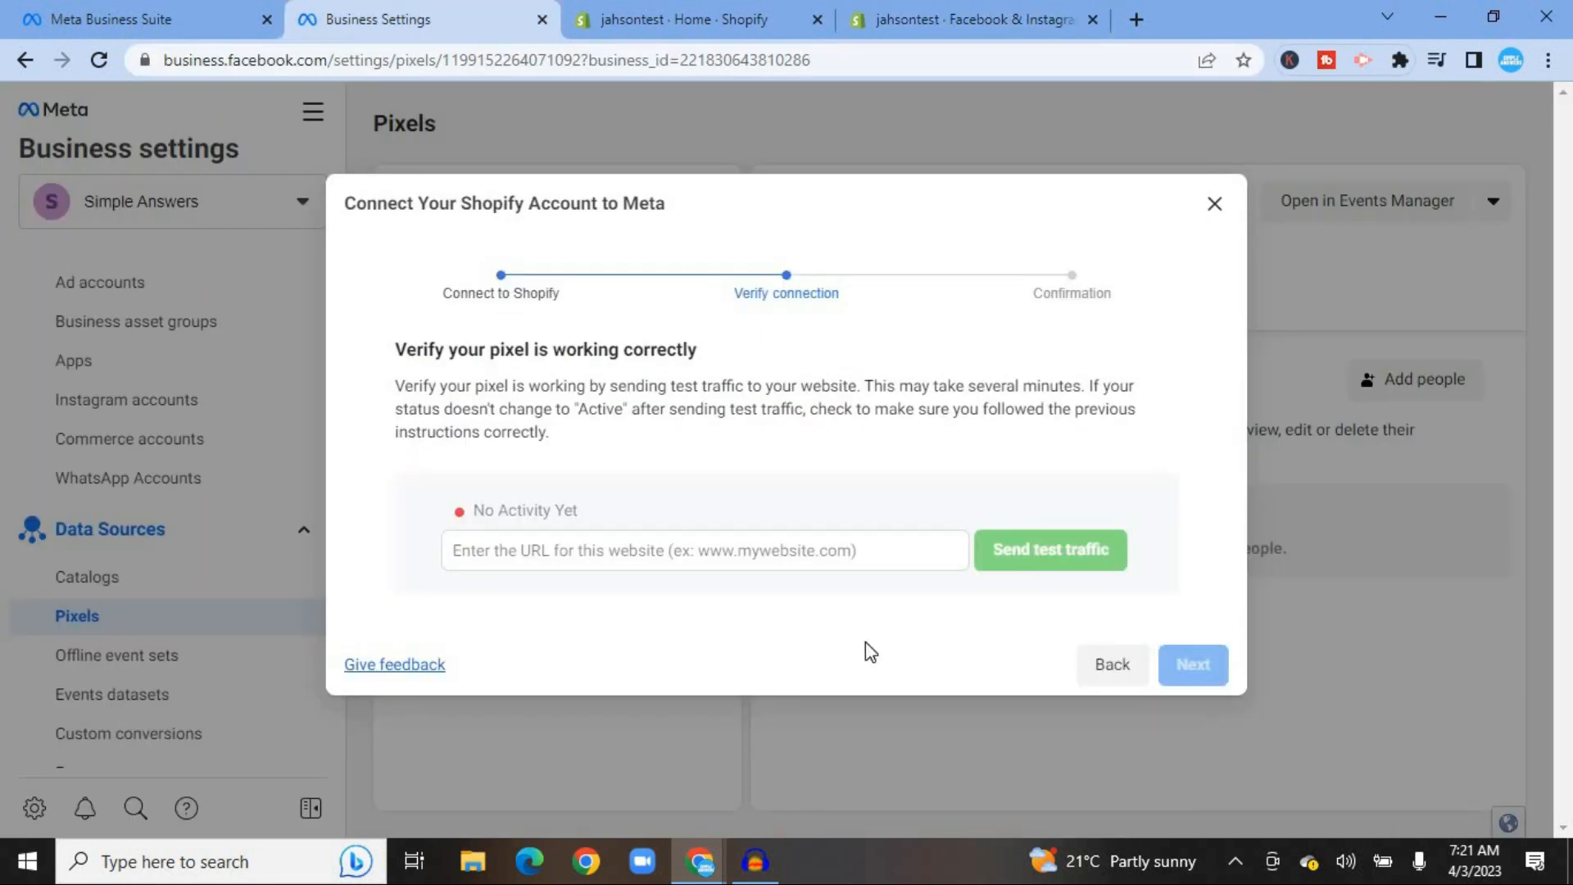
{"action": "left_click", "coordinate": [726, 545]}
{"action": "right_click", "coordinate": [725, 545]}
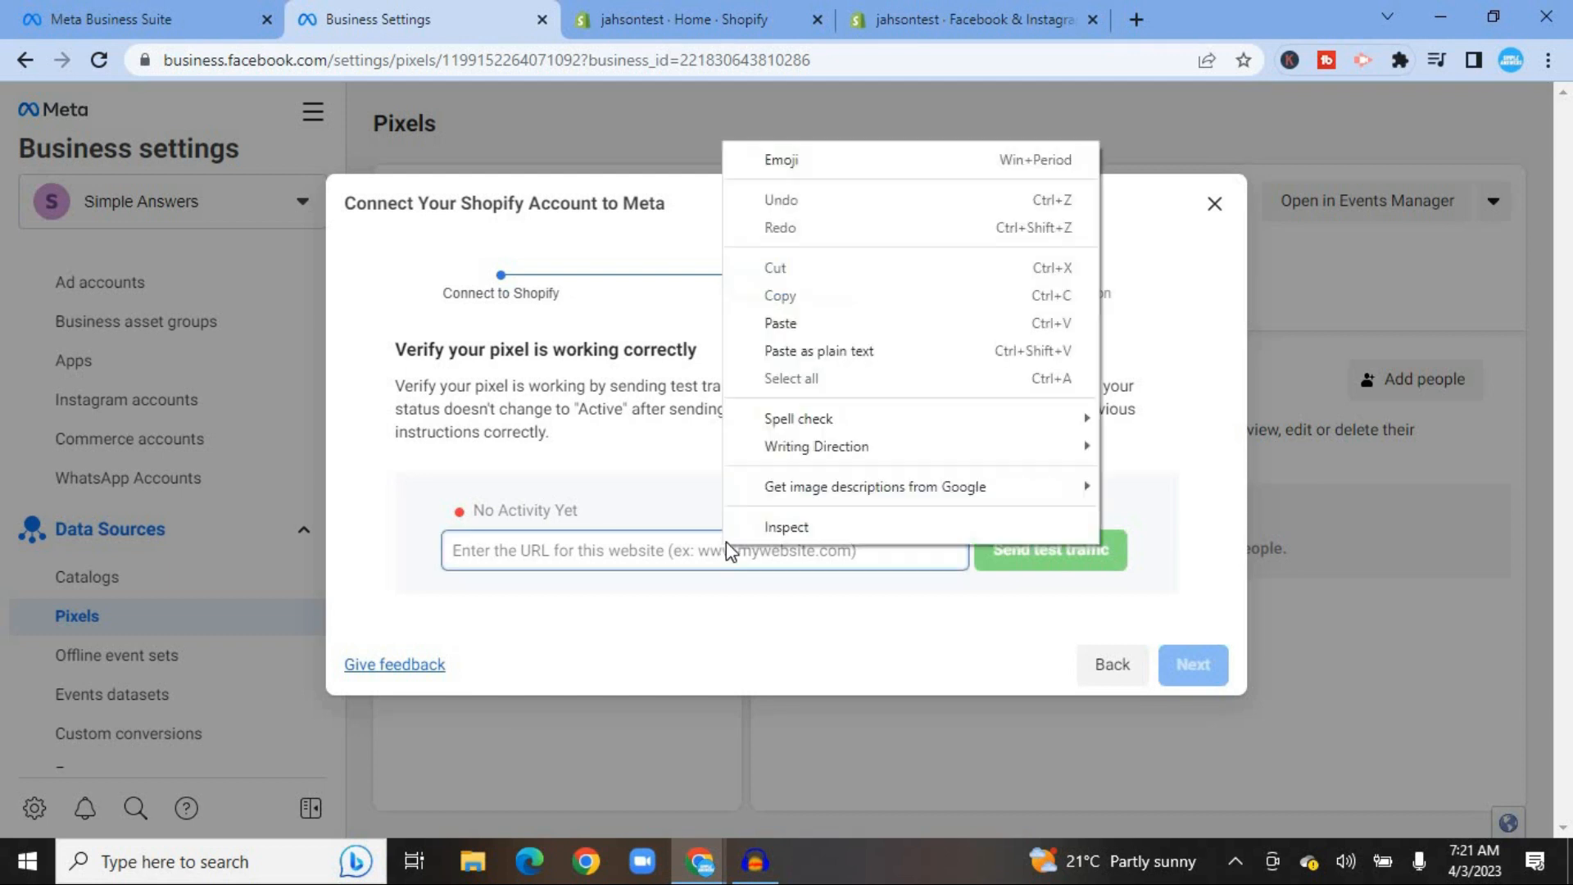
{"action": "left_click", "coordinate": [820, 332]}
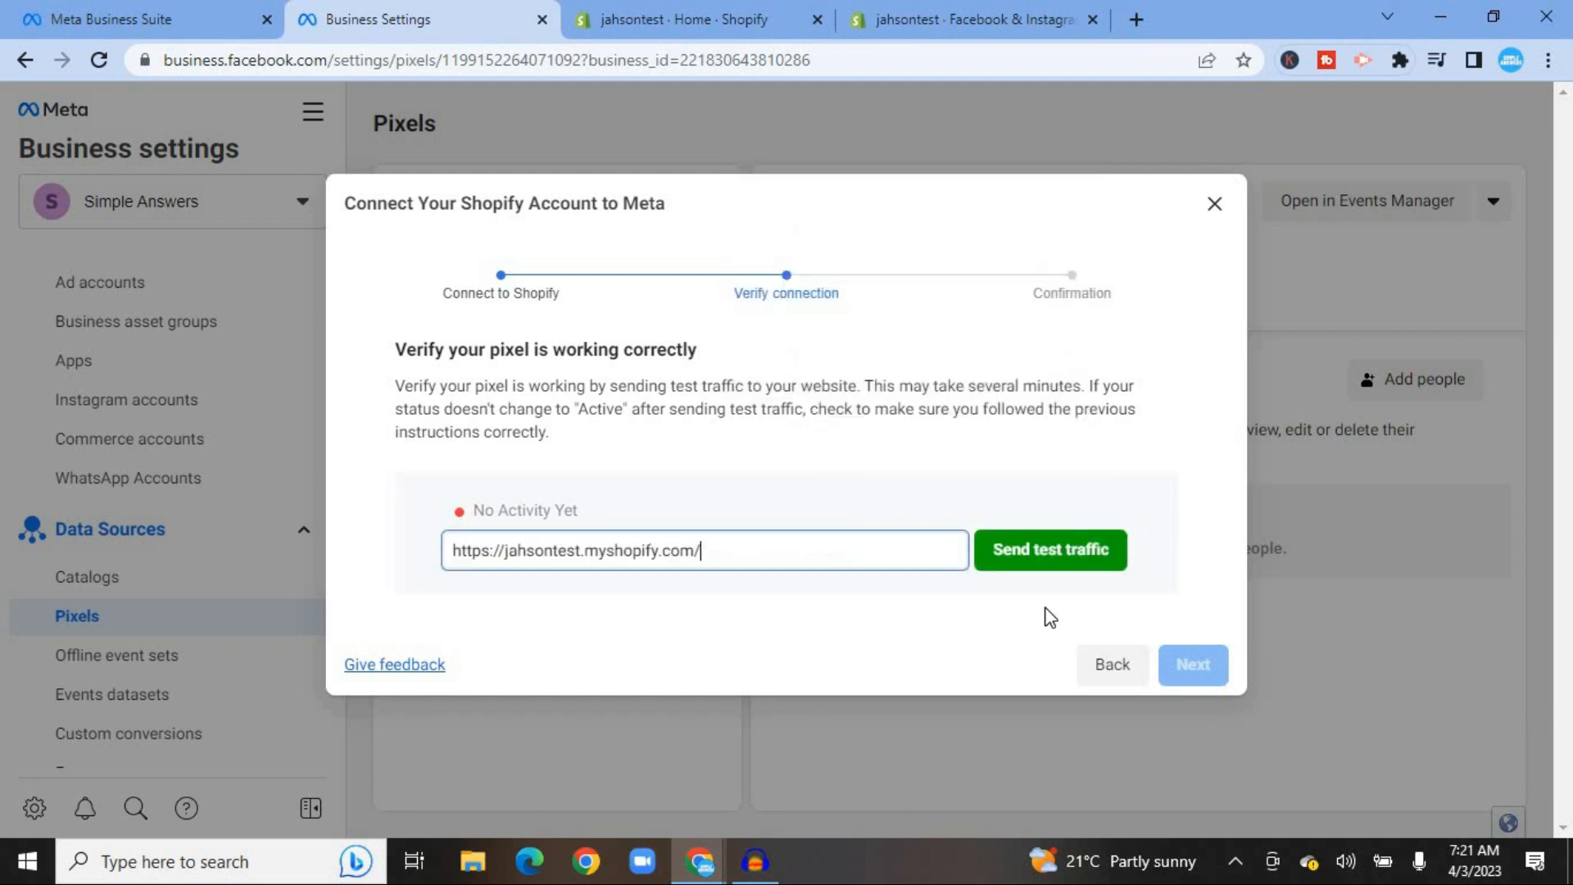
Send test traffic to the store, close the opened storefront, and finish connecting the Shopify account to Meta.
{"action": "left_click", "coordinate": [1033, 560]}
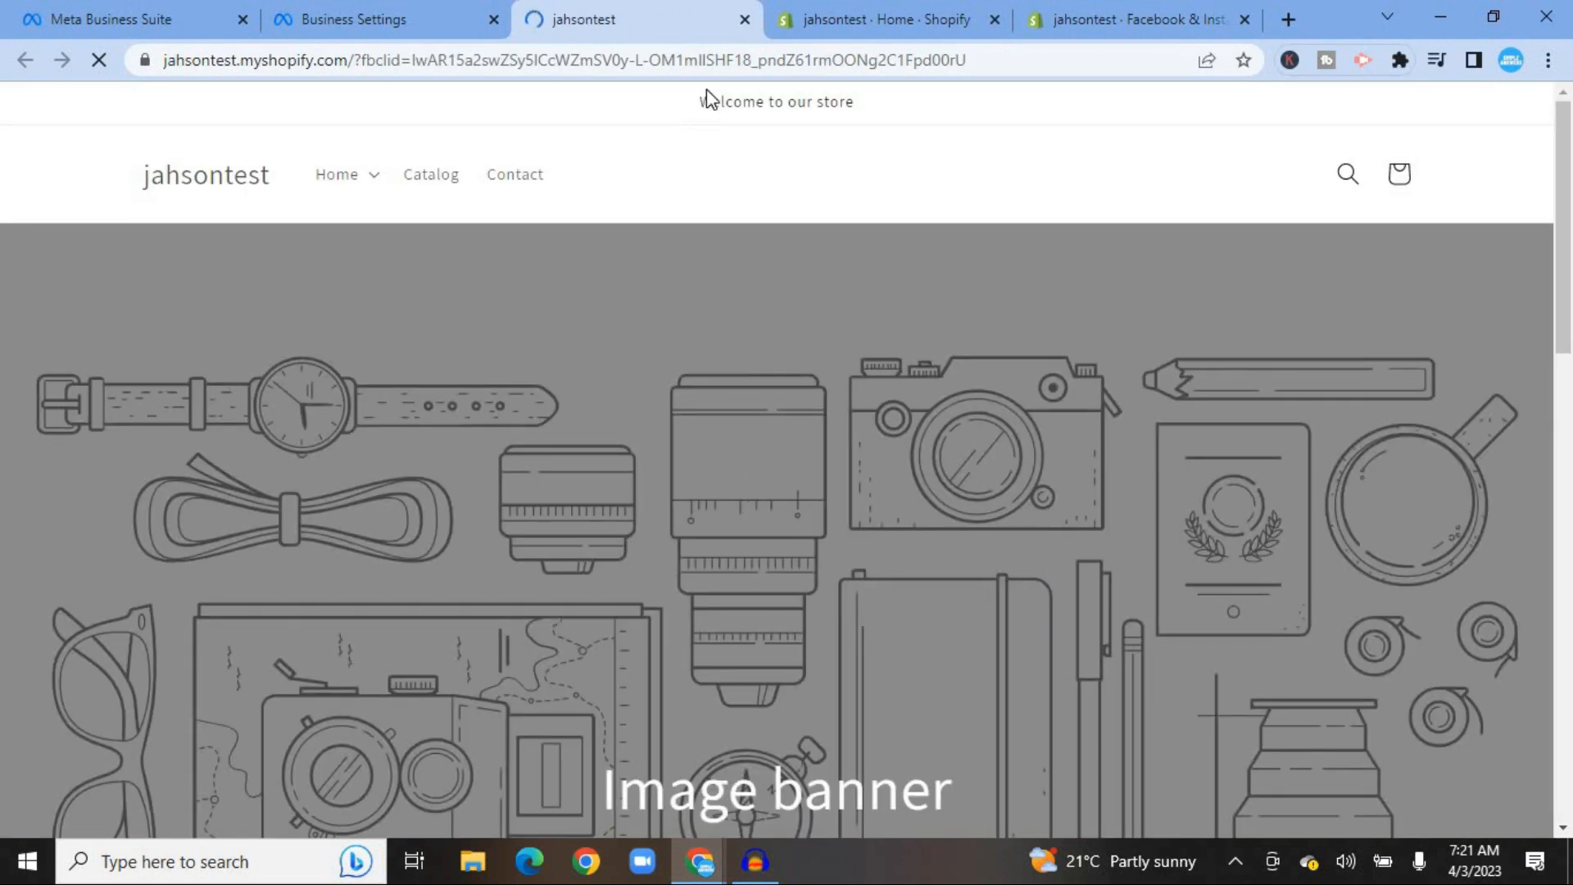
{"action": "left_click", "coordinate": [745, 19]}
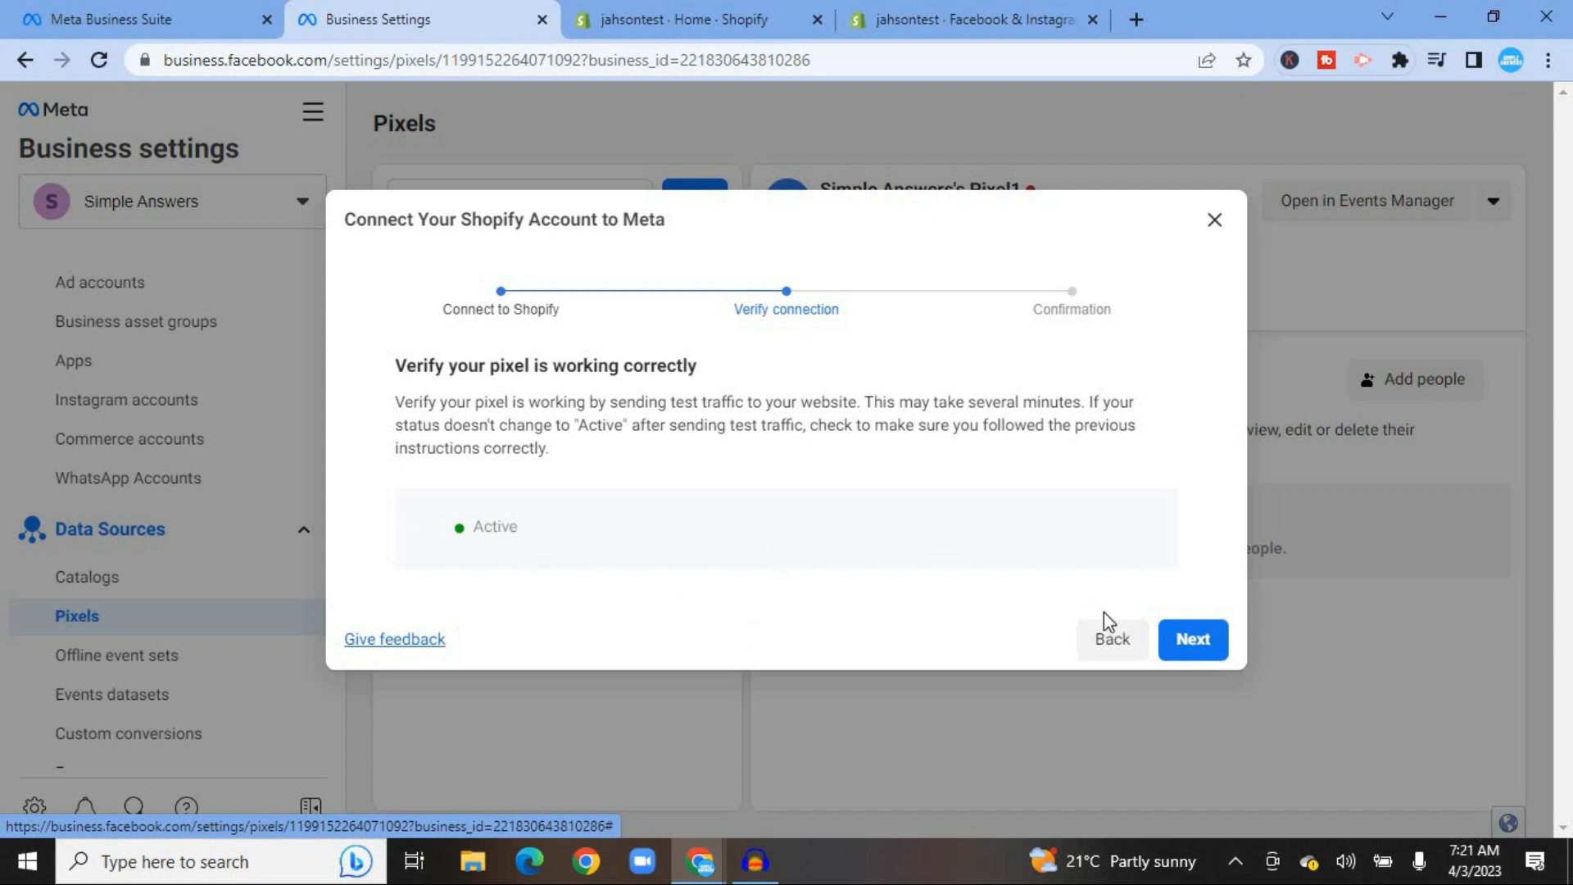
{"action": "left_click", "coordinate": [1189, 649]}
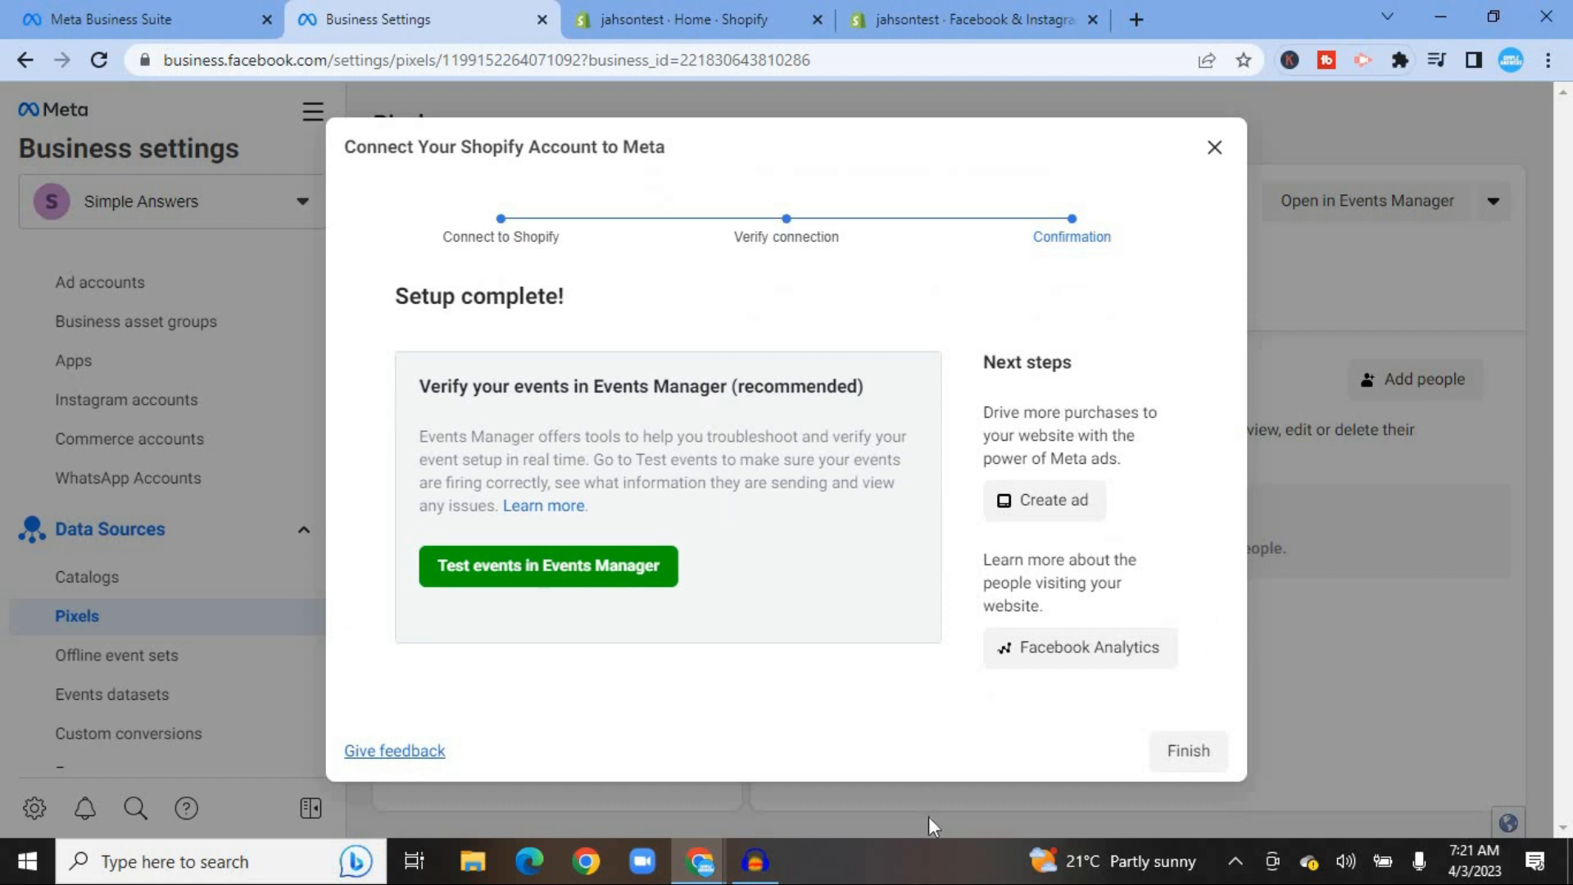
{"action": "left_click", "coordinate": [1181, 760]}
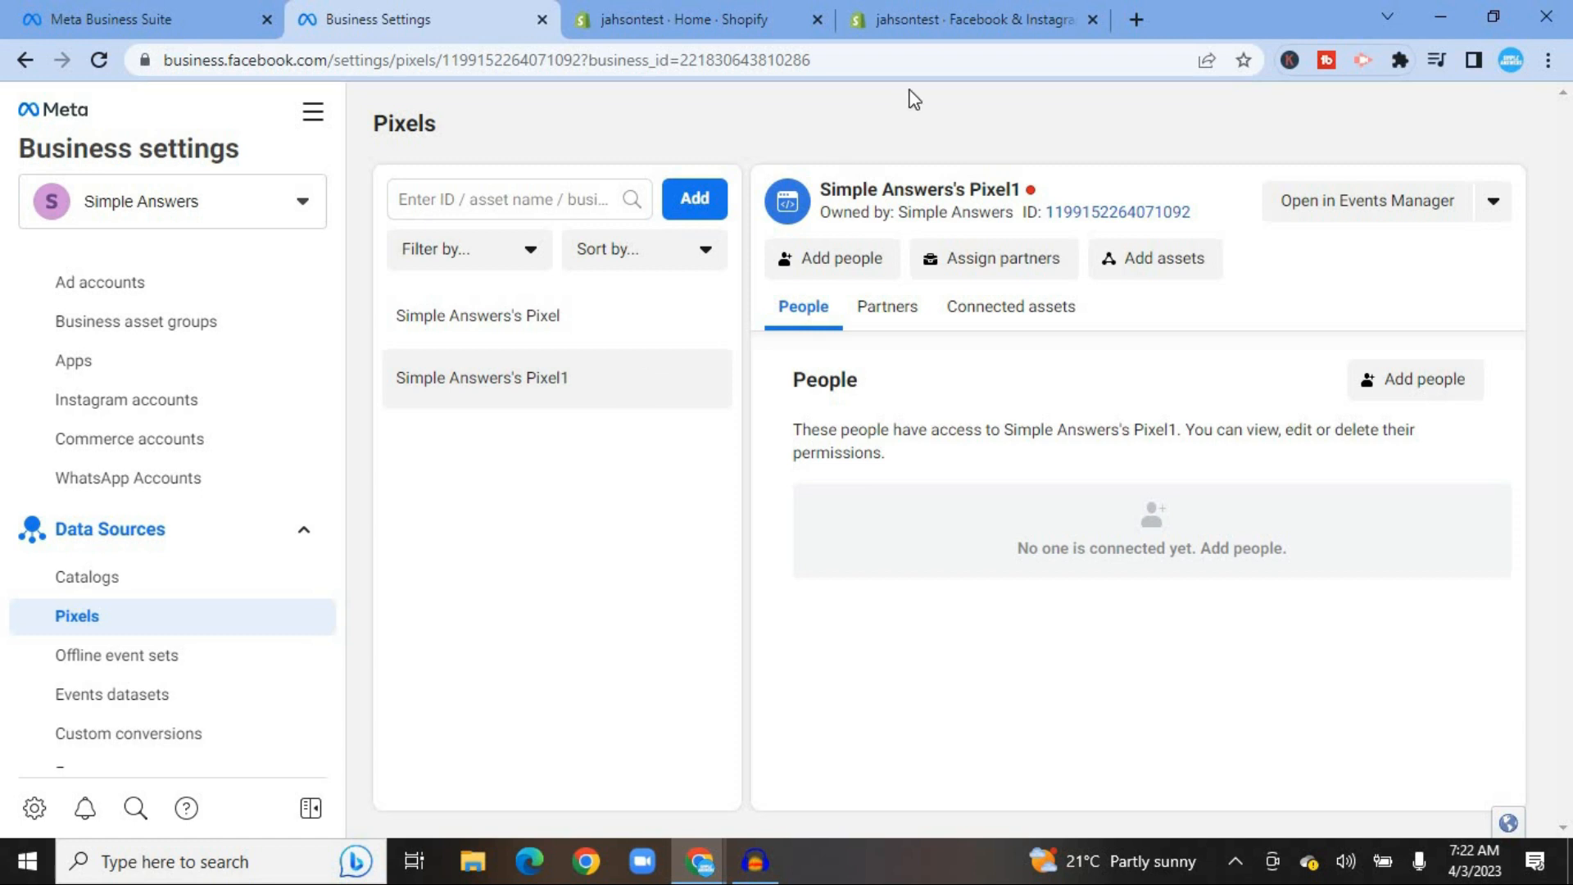
Dismiss the sales channel review notice on Shopify's Facebook & Instagram page and start the shop verification through Commerce Manager.
{"action": "left_click", "coordinate": [926, 18]}
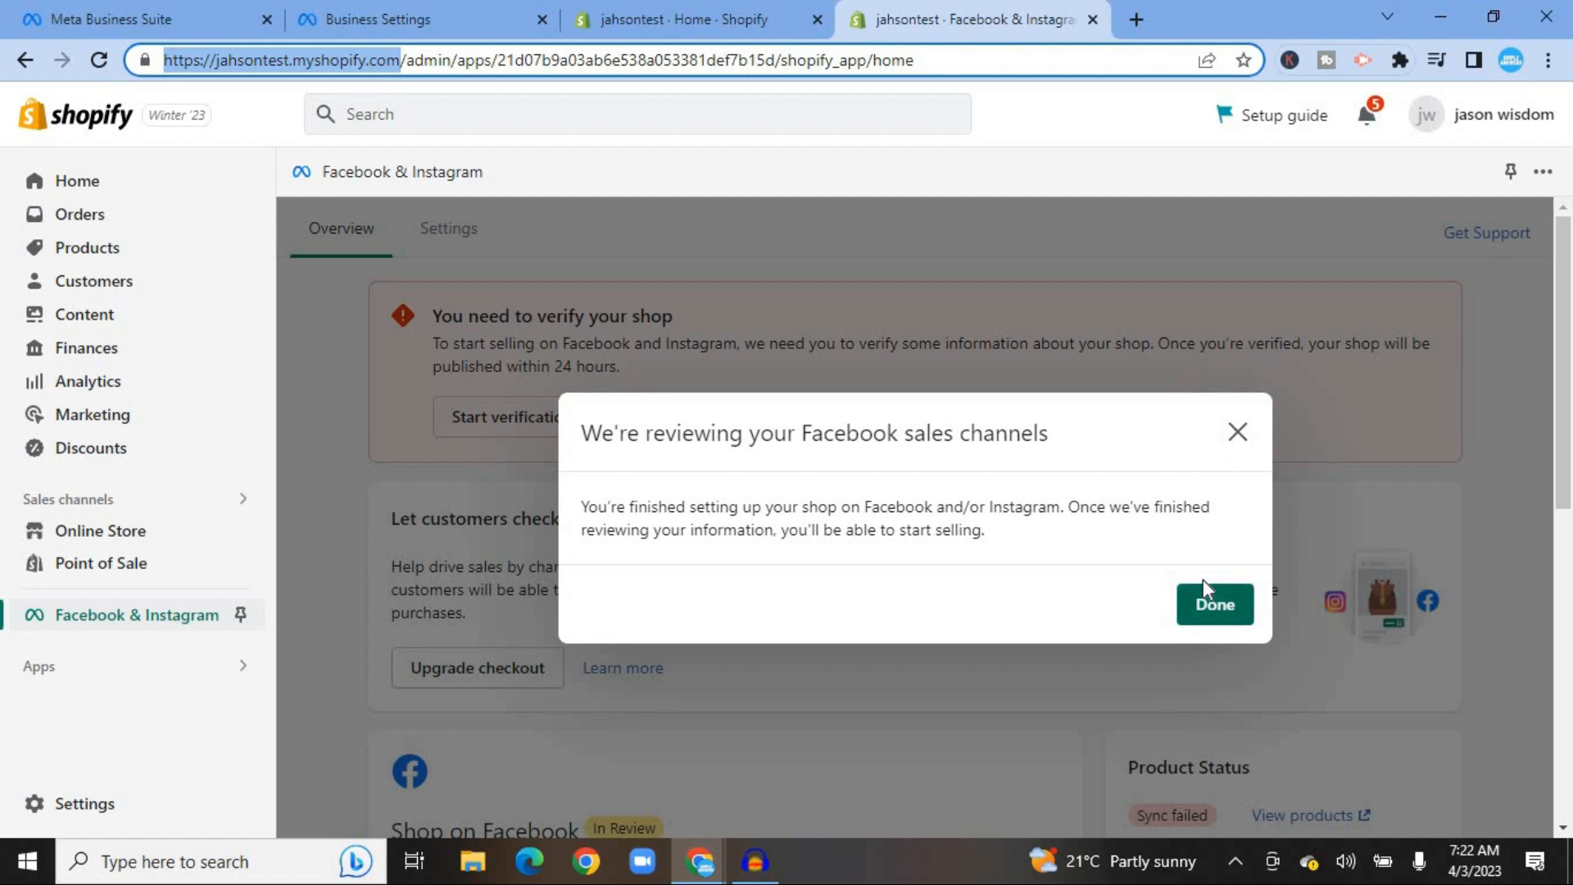
{"action": "left_click", "coordinate": [1207, 608]}
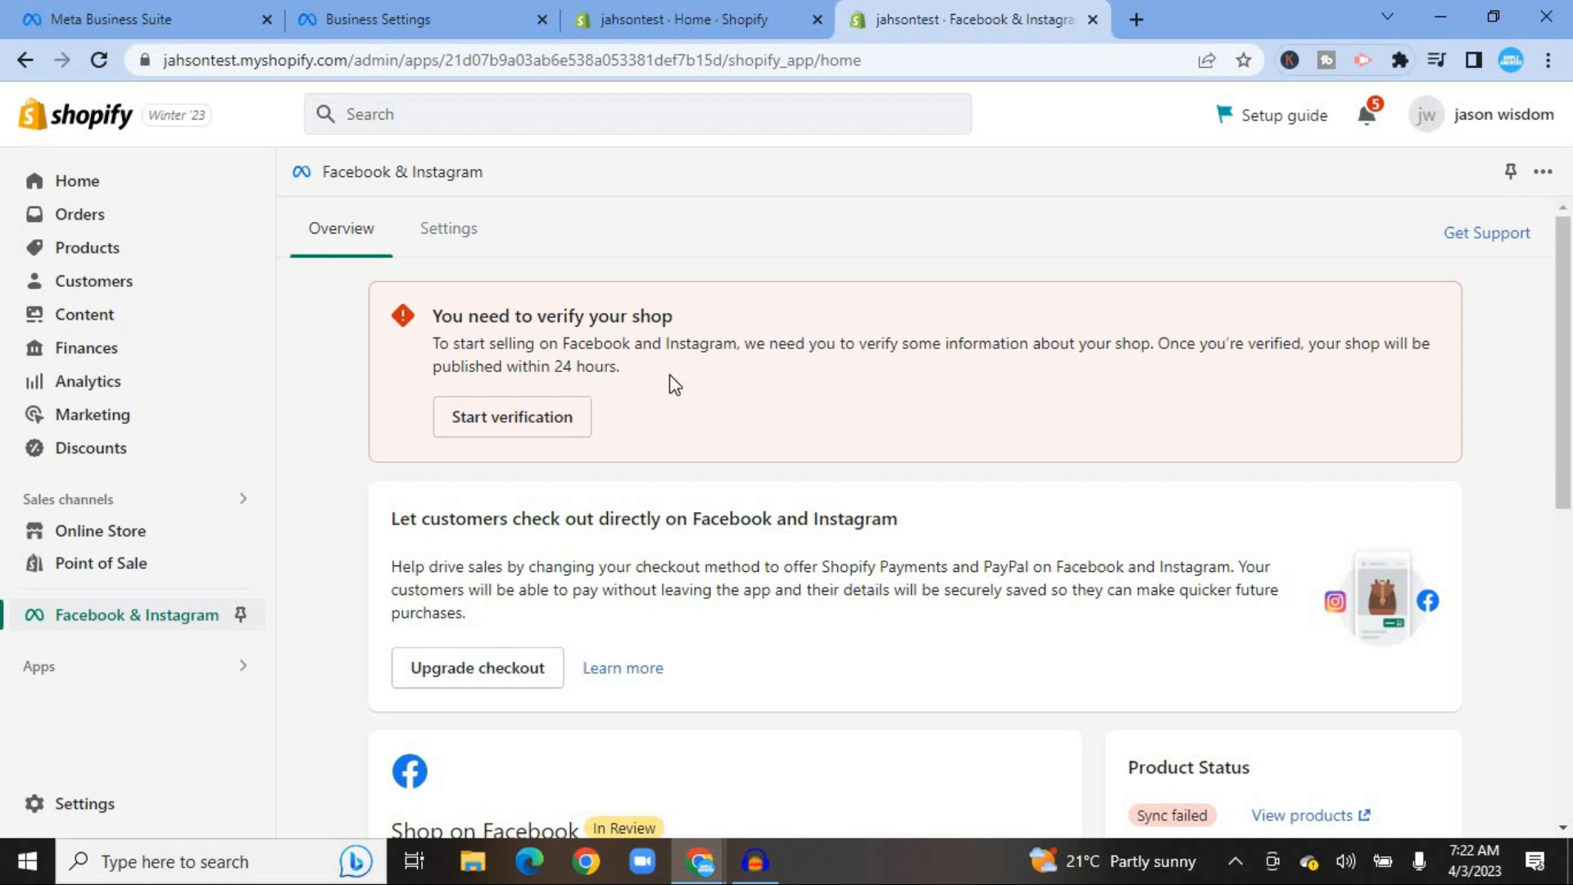
{"action": "left_click", "coordinate": [516, 420]}
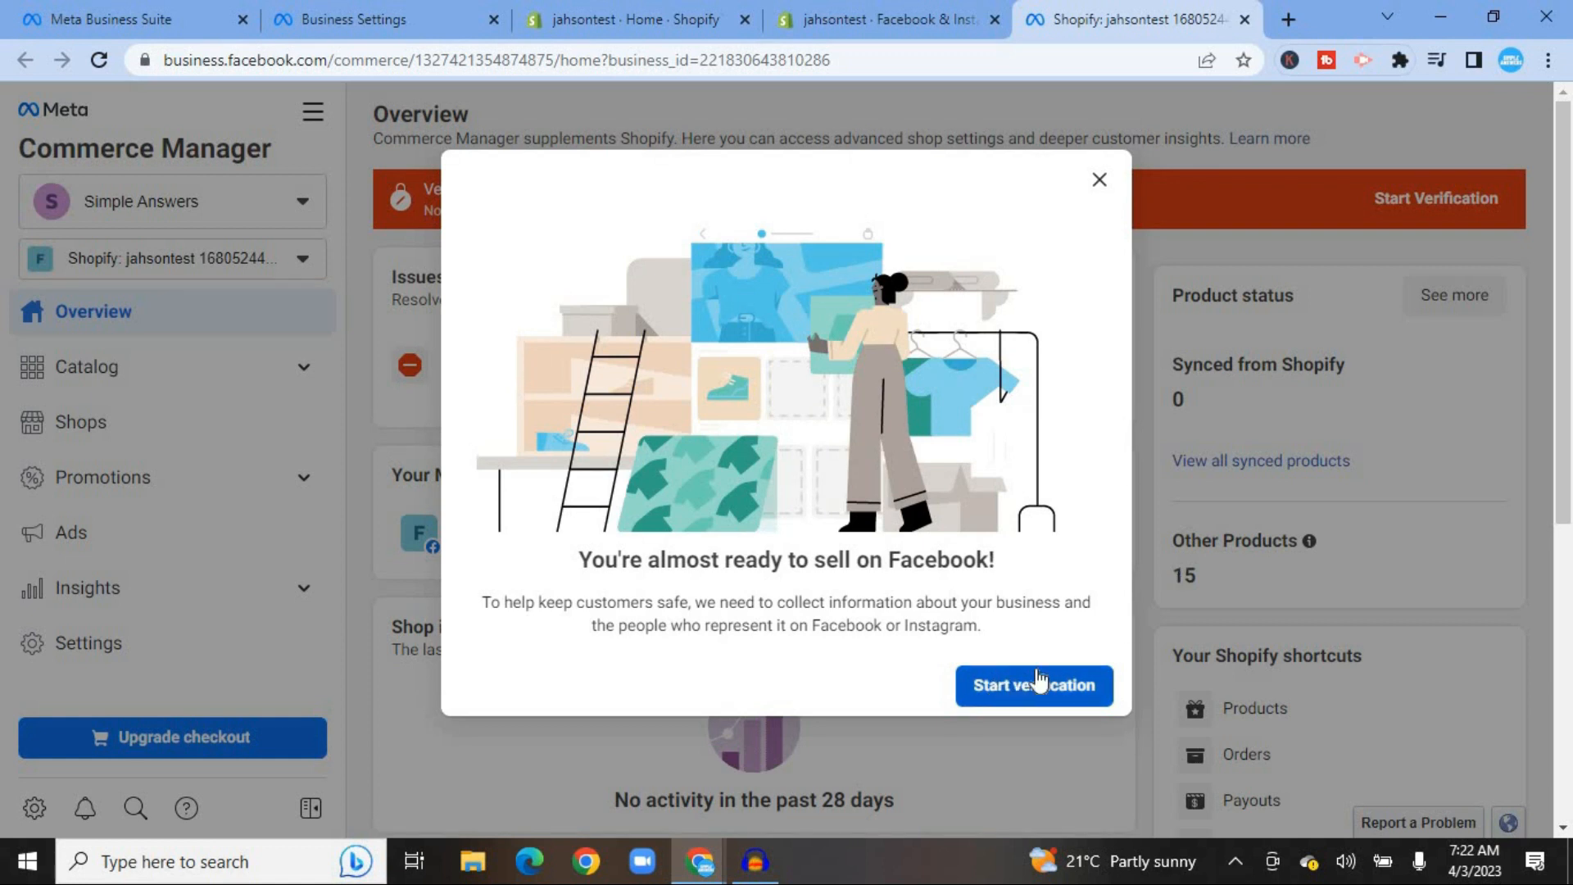
{"action": "left_click", "coordinate": [1036, 689]}
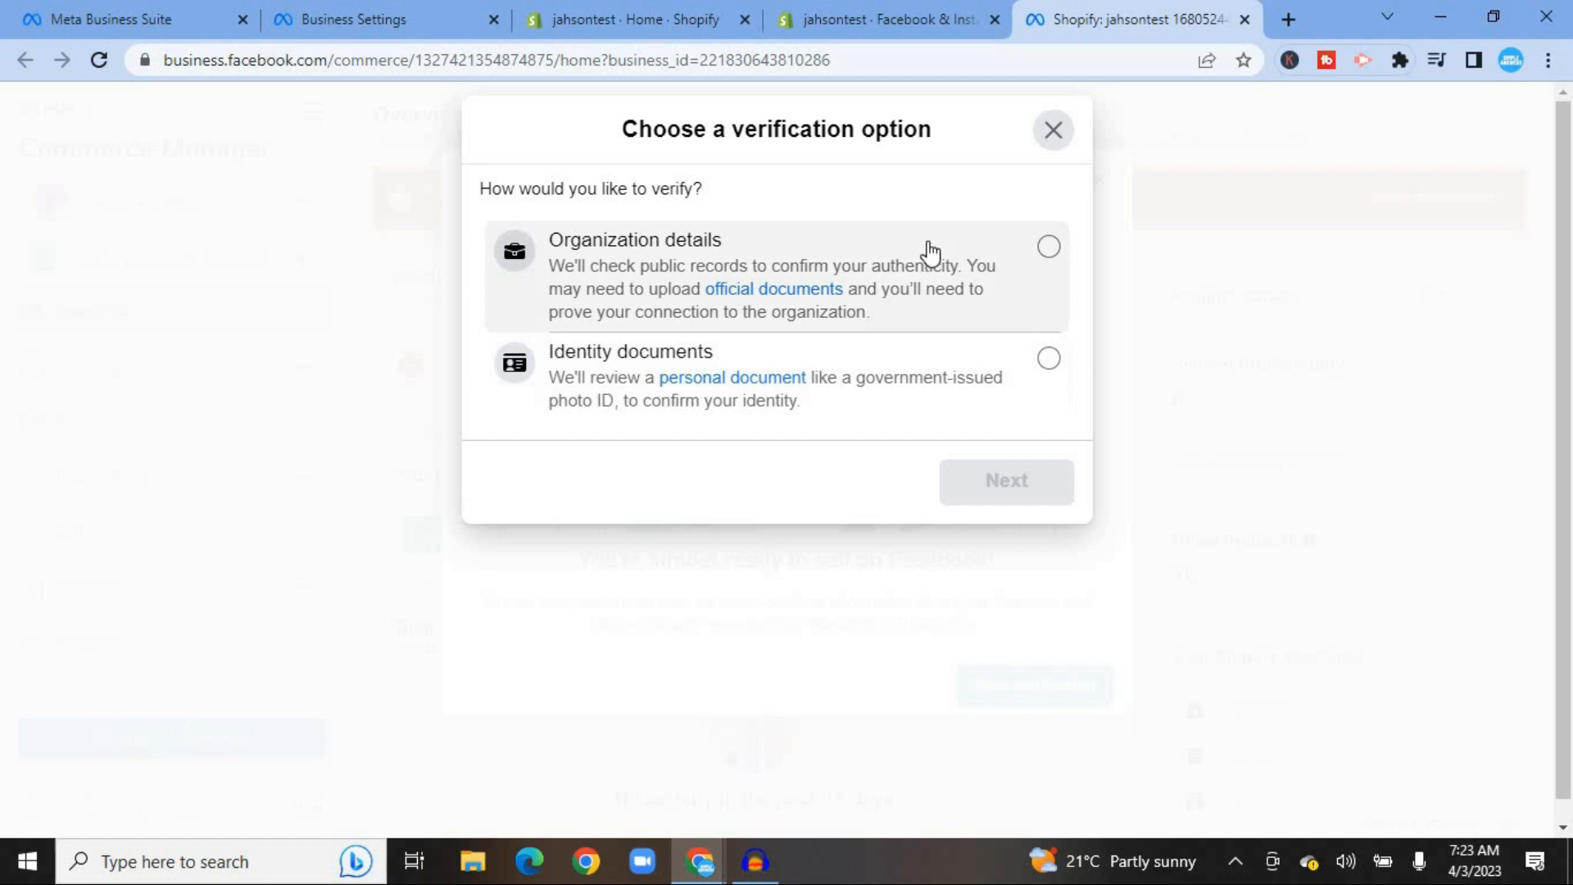
Try the Organization details and Identity documents verification options, continue with Identity documents to the ID types, and exit the verification.
{"action": "left_click", "coordinate": [1046, 248]}
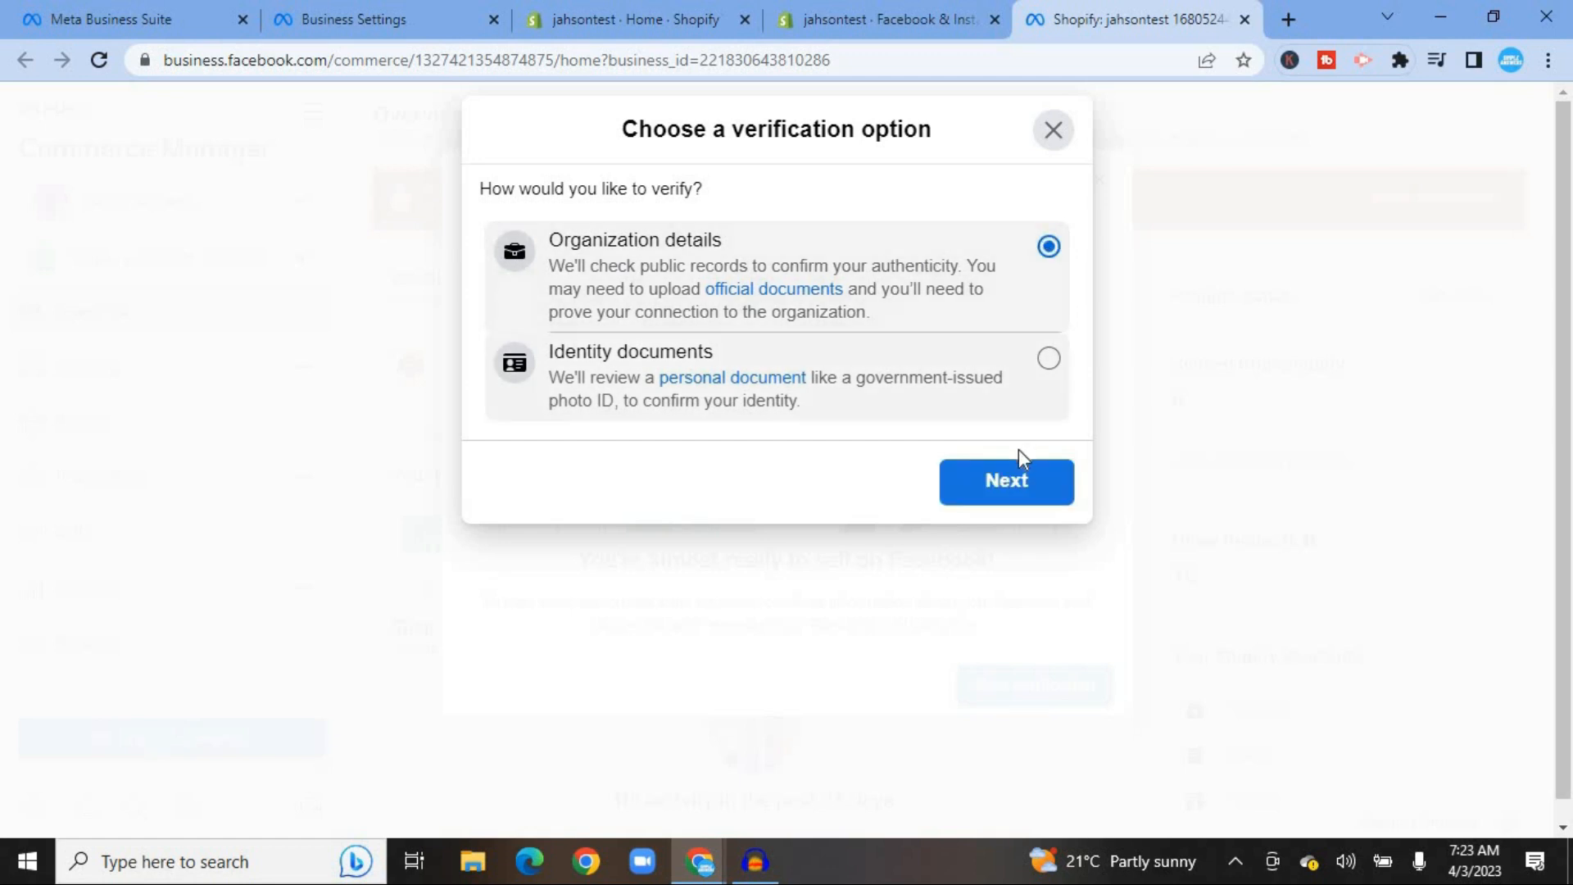
{"action": "left_click", "coordinate": [1027, 376]}
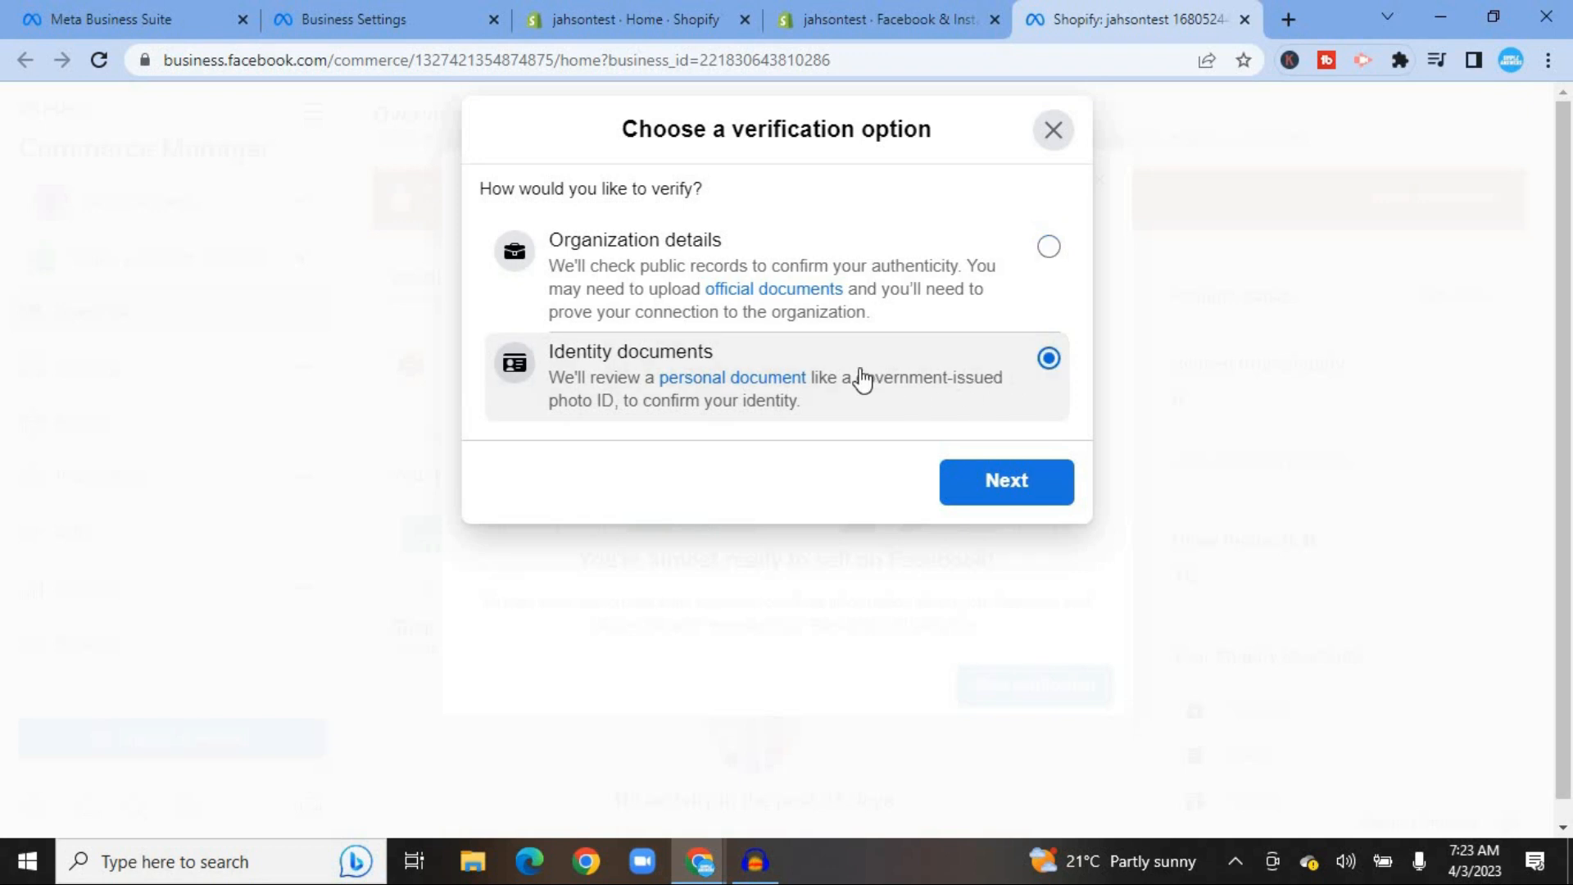
{"action": "left_click", "coordinate": [983, 479]}
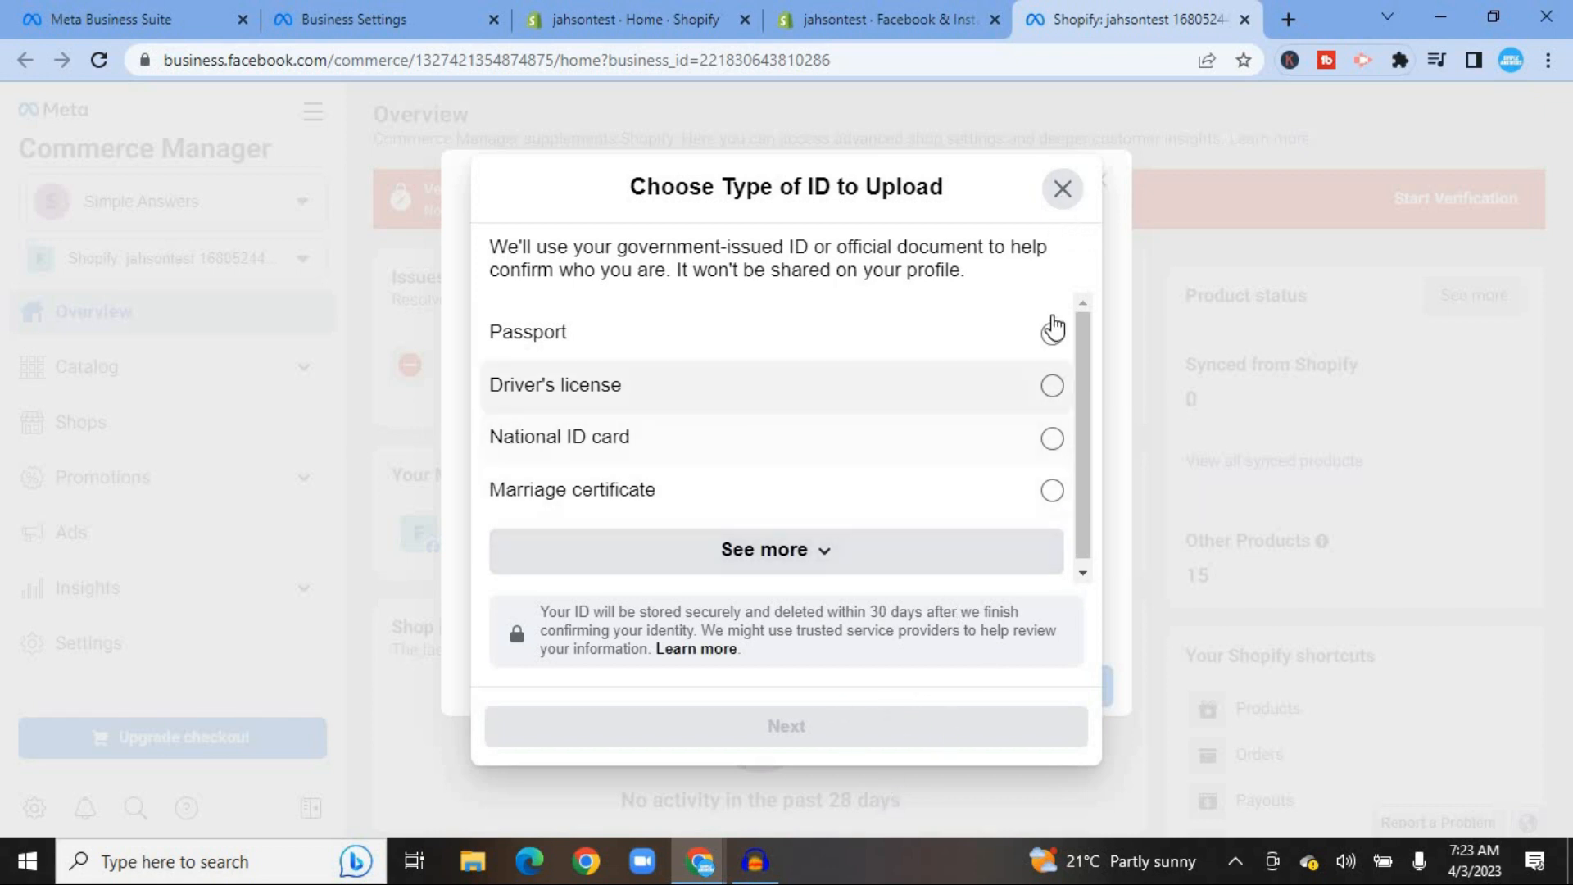
{"action": "left_click", "coordinate": [1063, 188]}
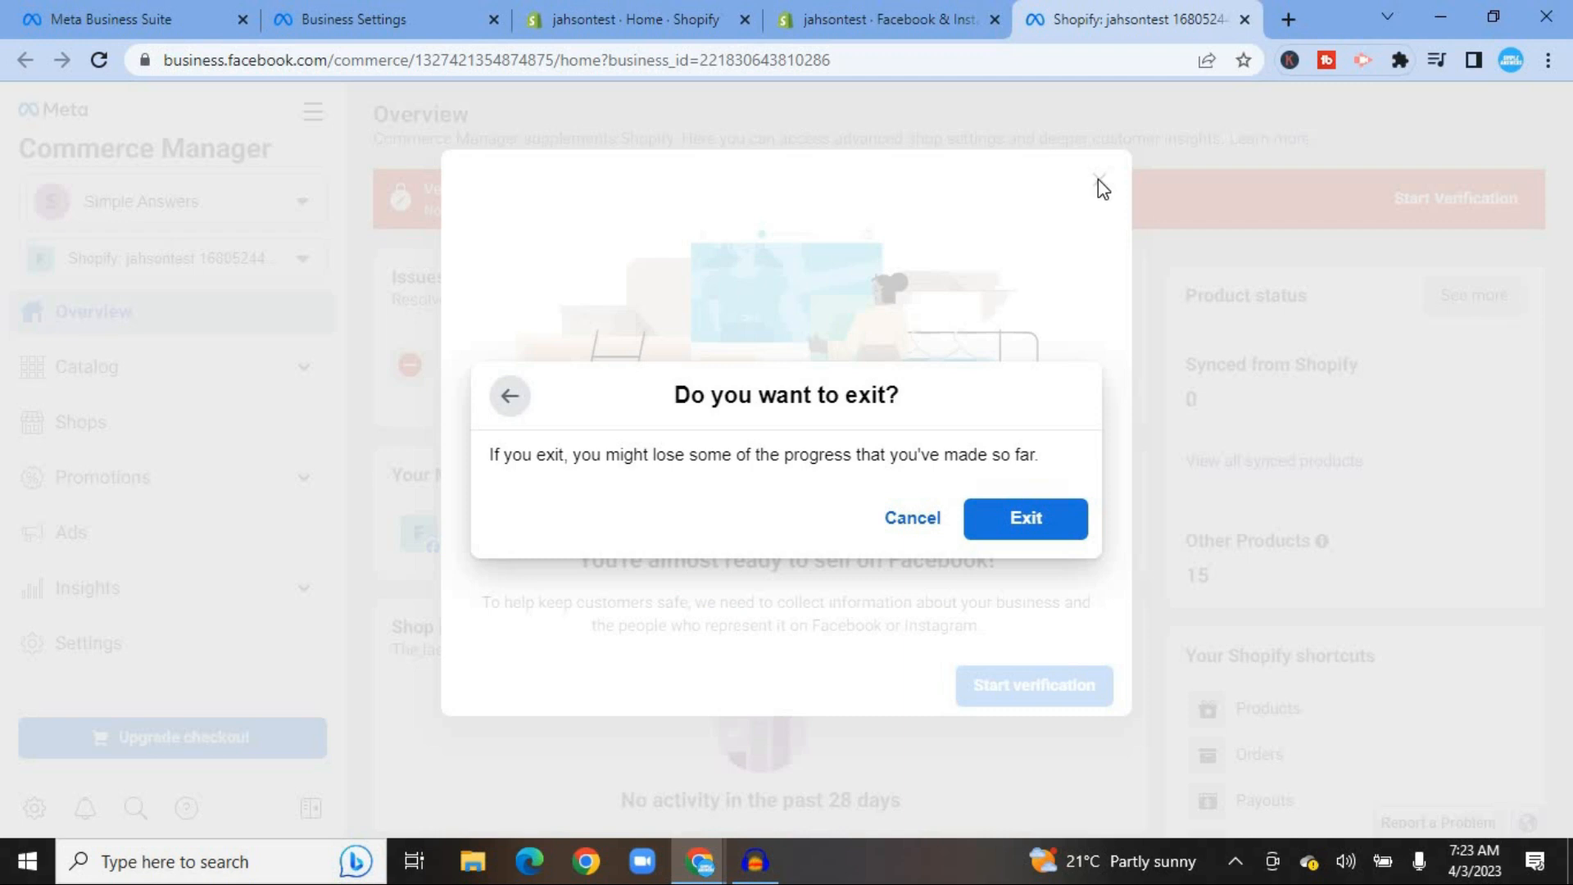
{"action": "left_click", "coordinate": [1003, 516]}
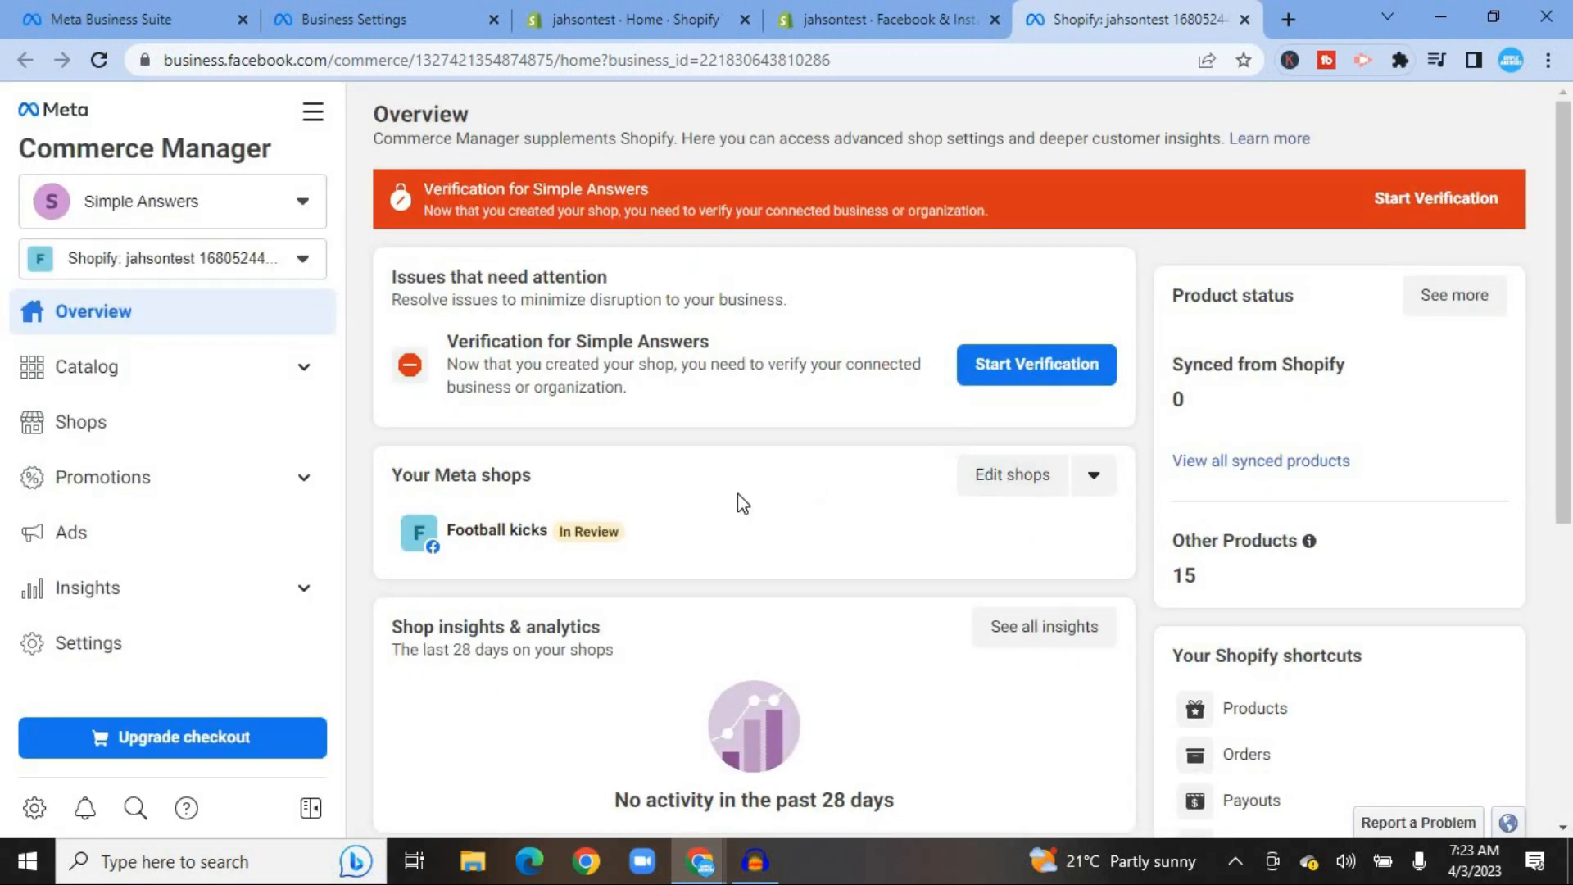